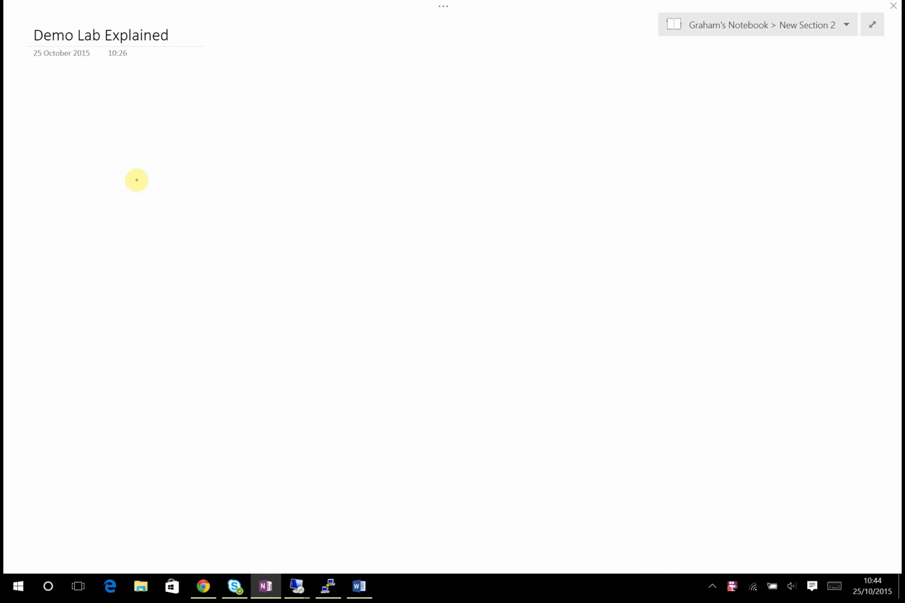
- Handwrite and circle SIPGate.co.uk, link it down to FreePBX, then draw a SIP-labelled line to S4B
left_click_drag(140, 182, 225, 108)
left_click_drag(125, 204, 174, 114)
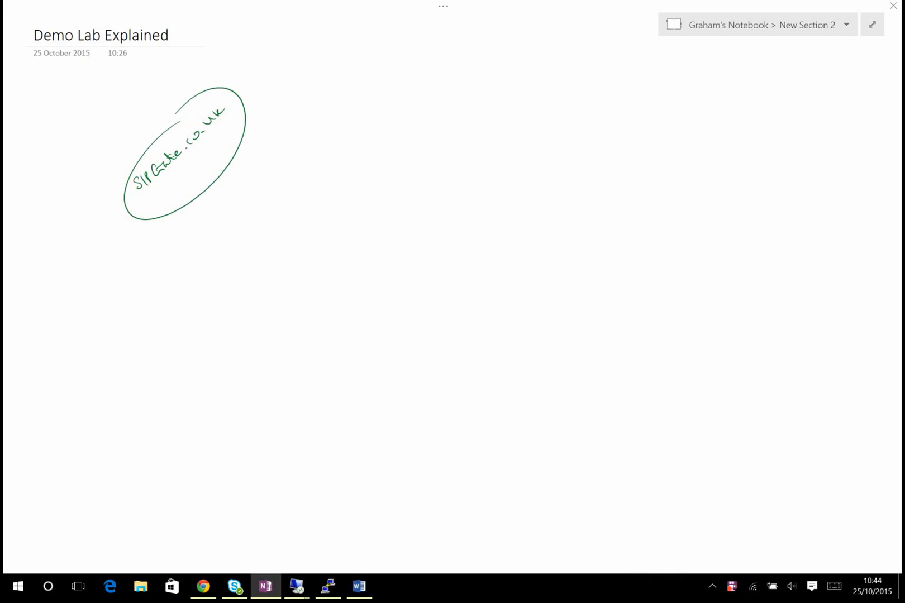
mouse_move(211, 184)
left_mouse_down()
mouse_move(211, 232)
mouse_move(237, 263)
mouse_move(238, 287)
mouse_move(256, 282)
mouse_move(291, 245)
mouse_move(303, 256)
mouse_move(251, 263)
left_mouse_up()
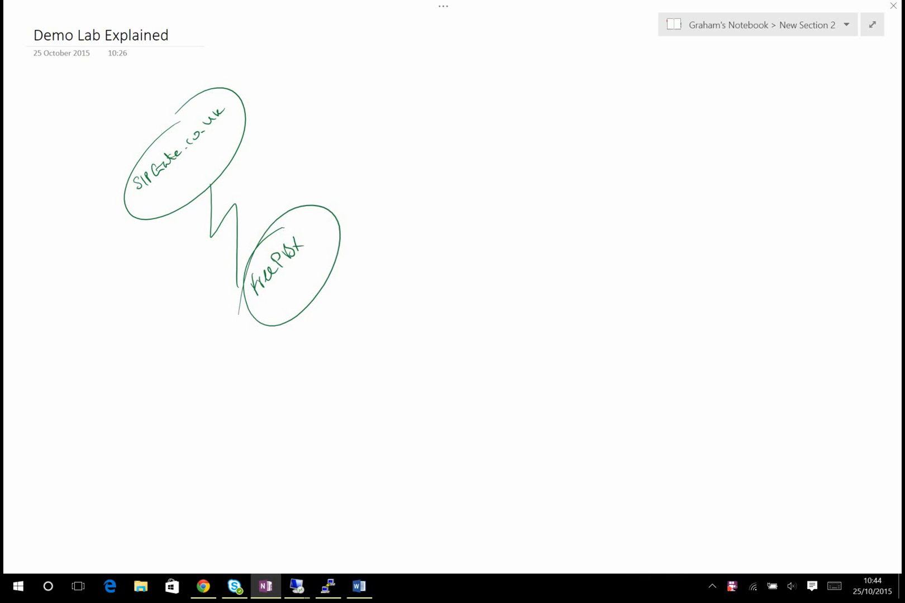
left_click_drag(334, 267, 463, 277)
left_click_drag(416, 245, 413, 258)
mouse_move(420, 257)
left_mouse_down()
mouse_move(424, 232)
mouse_move(429, 245)
left_mouse_up()
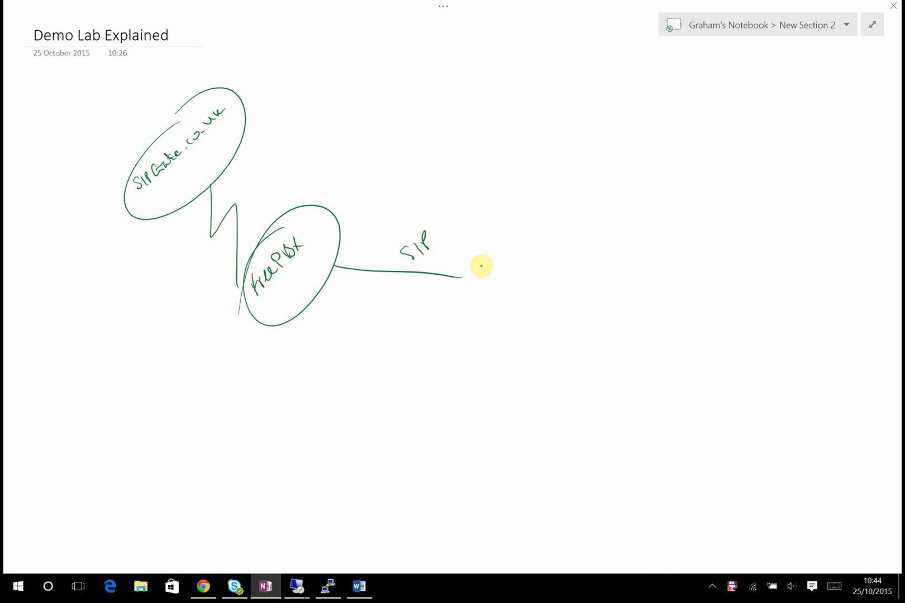
mouse_move(485, 270)
left_mouse_down()
mouse_move(487, 286)
mouse_move(529, 202)
mouse_move(463, 254)
left_mouse_up()
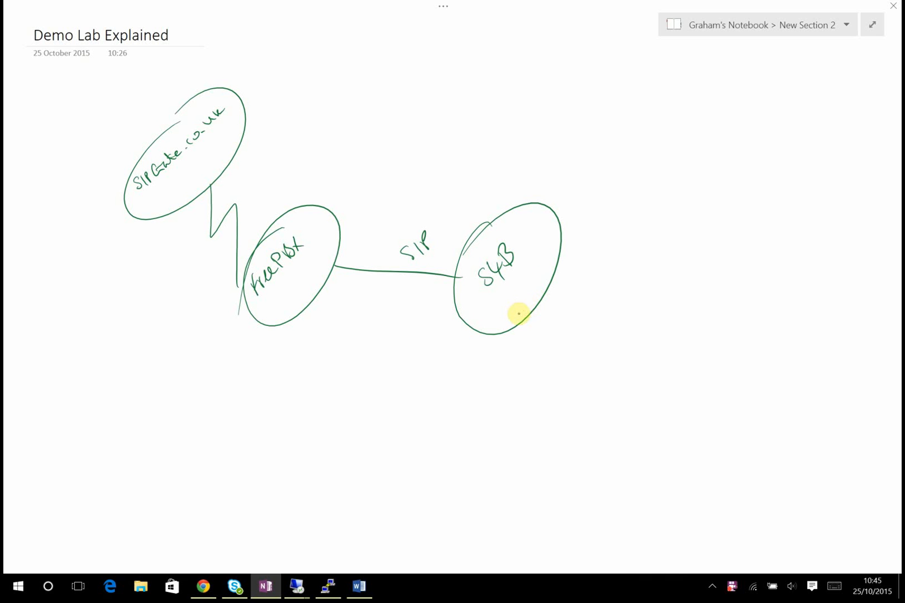
- Mark the S4B, FreePBX and SIPGate.co.uk bubbles with stars
mouse_move(556, 194)
left_mouse_down()
mouse_move(537, 228)
mouse_move(551, 221)
left_mouse_up()
mouse_move(545, 195)
left_mouse_down()
mouse_move(541, 223)
mouse_move(558, 202)
left_mouse_up()
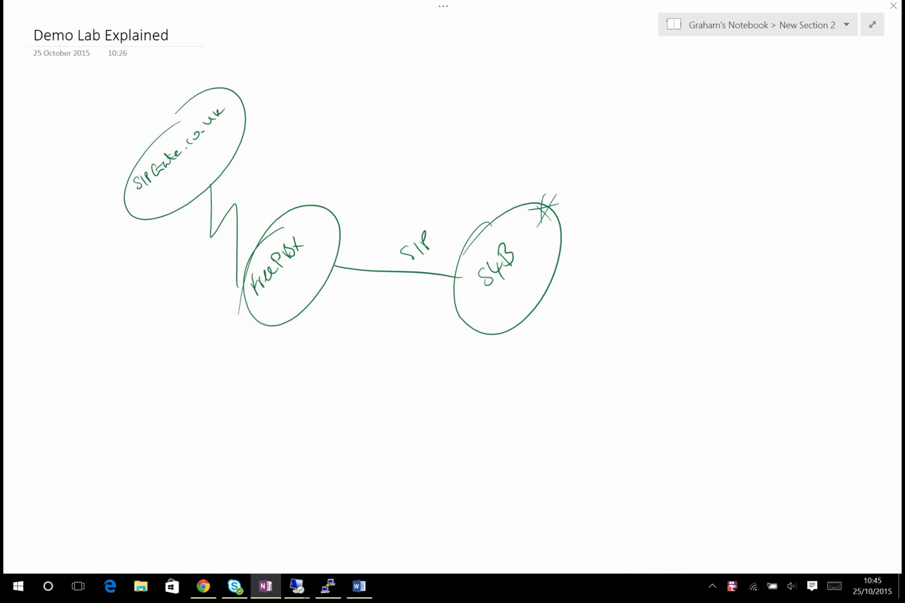
left_click_drag(334, 197, 314, 224)
mouse_move(315, 208)
left_mouse_down()
mouse_move(327, 221)
mouse_move(318, 222)
mouse_move(337, 199)
left_mouse_up()
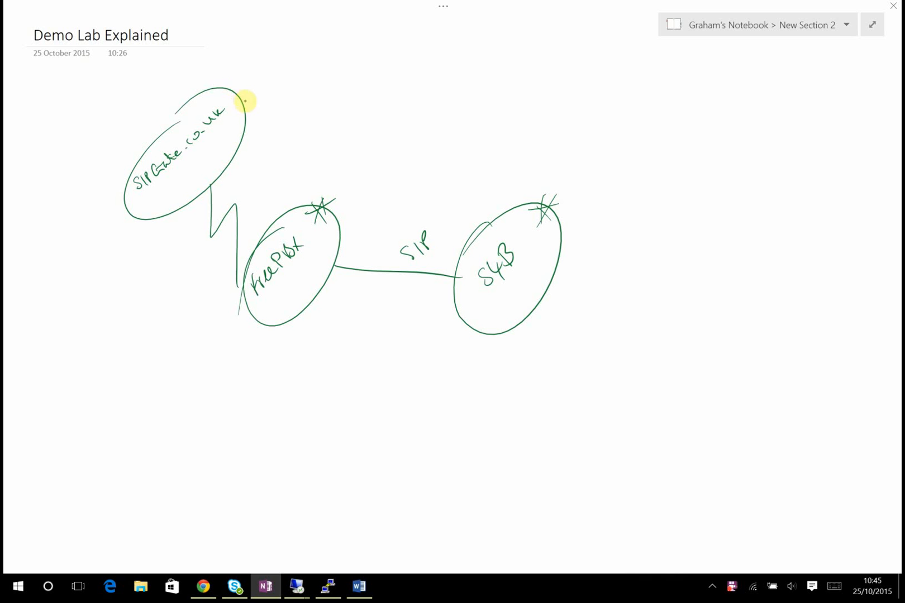
left_click_drag(242, 100, 255, 121)
mouse_move(251, 101)
left_mouse_down()
mouse_move(241, 125)
mouse_move(254, 122)
left_mouse_up()
left_click_drag(238, 117, 259, 105)
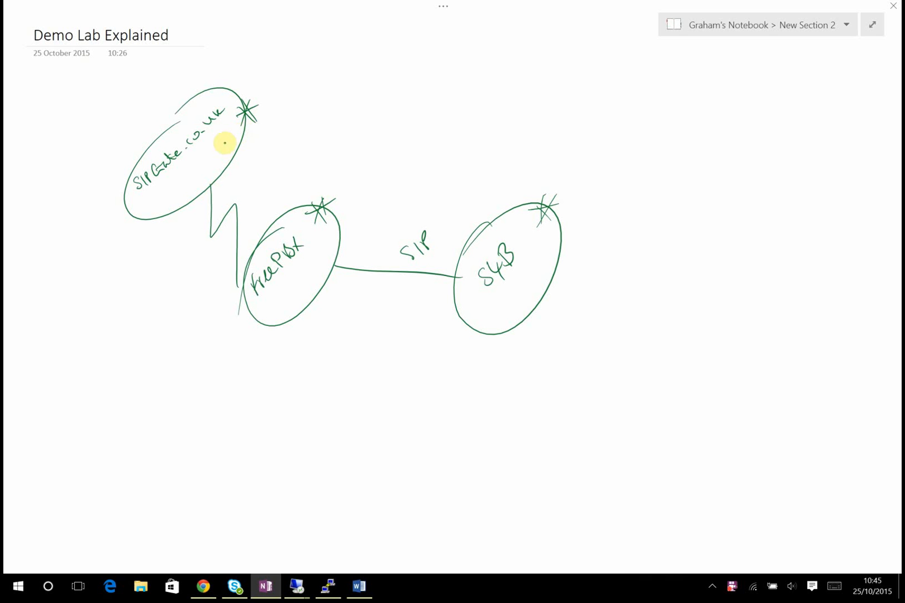
- Write and underline the number 01495 beside the SIPGate bubble
mouse_move(224, 143)
left_mouse_down()
mouse_move(260, 155)
mouse_move(260, 147)
left_mouse_up()
mouse_move(269, 132)
left_mouse_down()
mouse_move(274, 141)
mouse_move(290, 110)
mouse_move(295, 120)
left_mouse_up()
mouse_move(294, 107)
left_mouse_down()
mouse_move(302, 117)
mouse_move(301, 91)
left_mouse_up()
left_click_drag(275, 163, 319, 103)
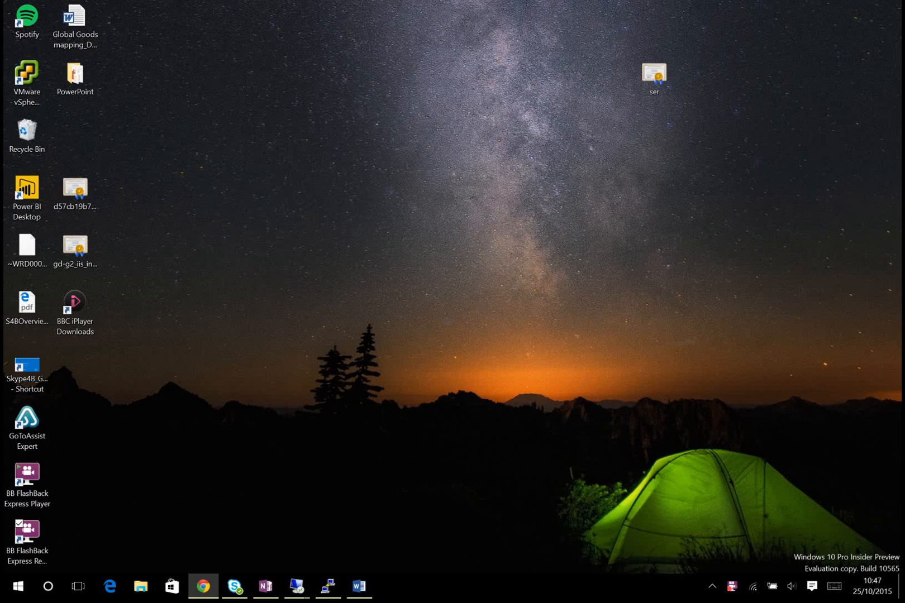
- Snap the Chrome window showing the FreePBX dashboard to the top edge to maximise it
left_click_drag(264, 0, 428, 2)
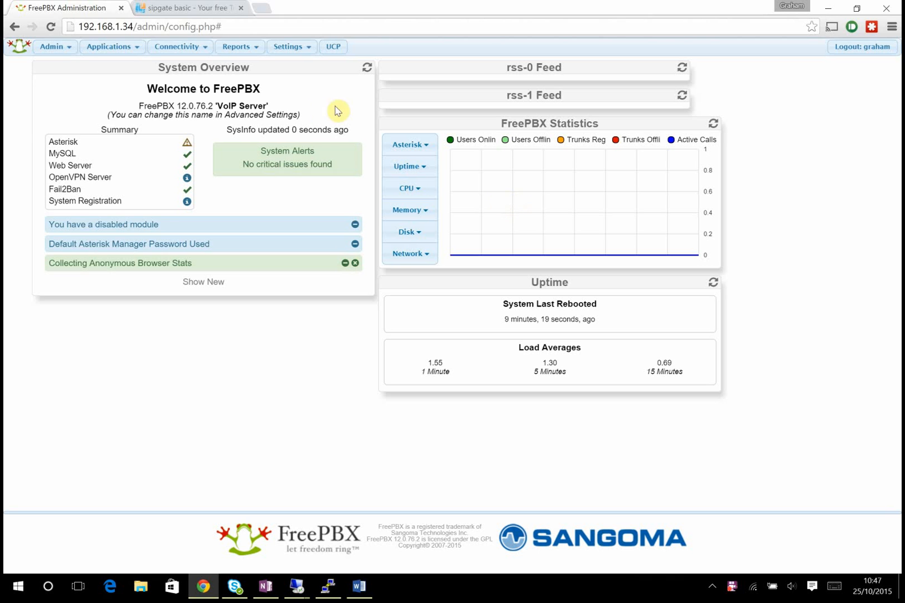
- Under Connectivity > Trunks, add a chan_sip trunk named SIPgate
left_click_drag(82, 26, 142, 27)
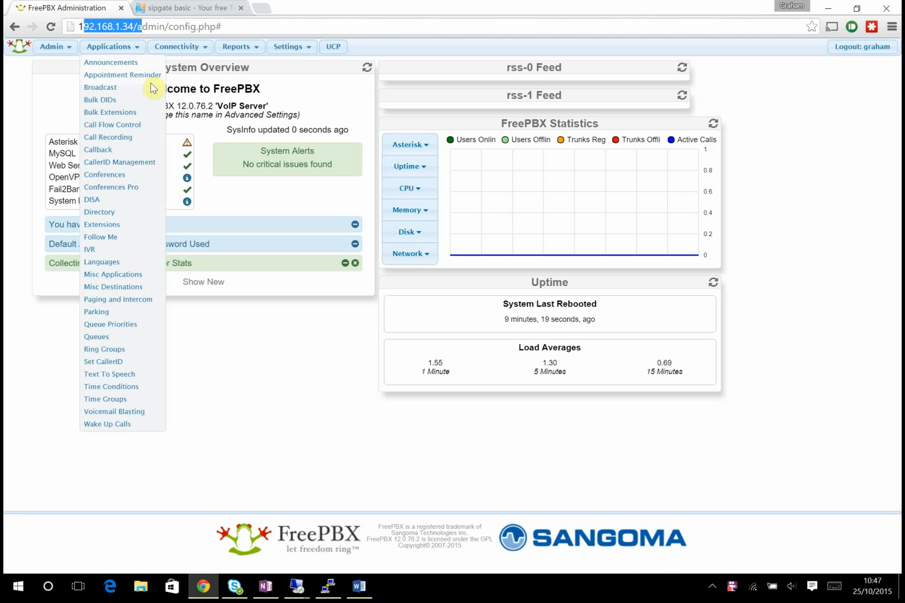
mouse_move(197, 52)
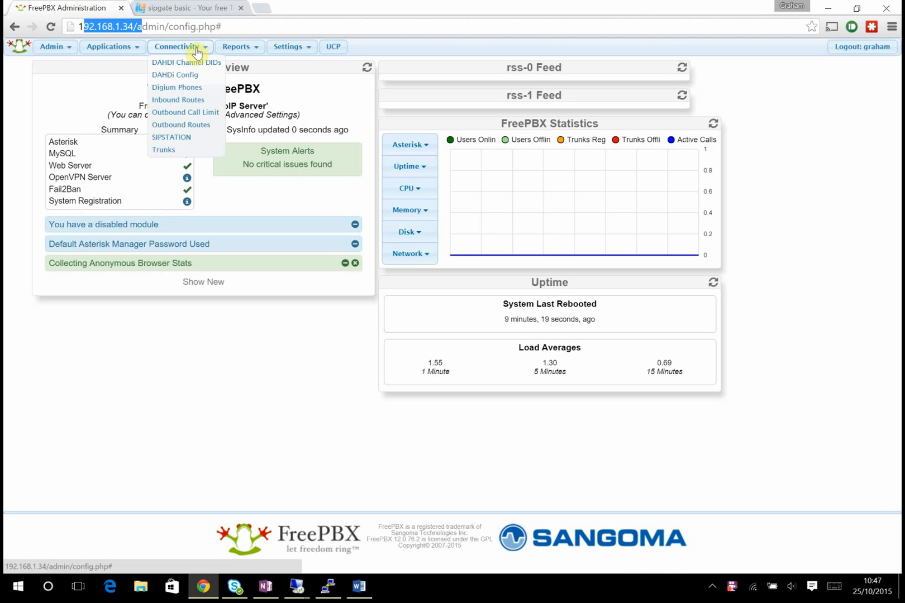
left_click(171, 151)
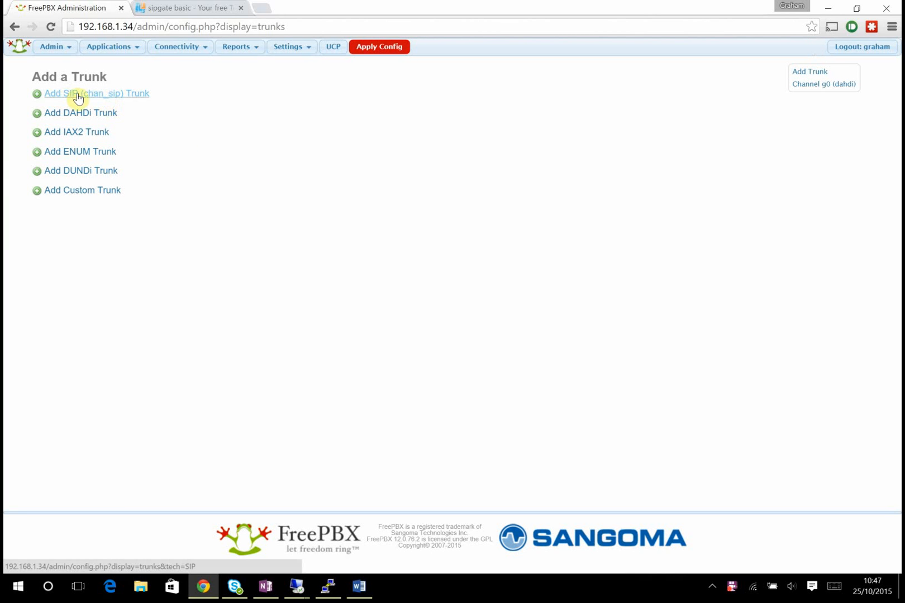
left_click(78, 96)
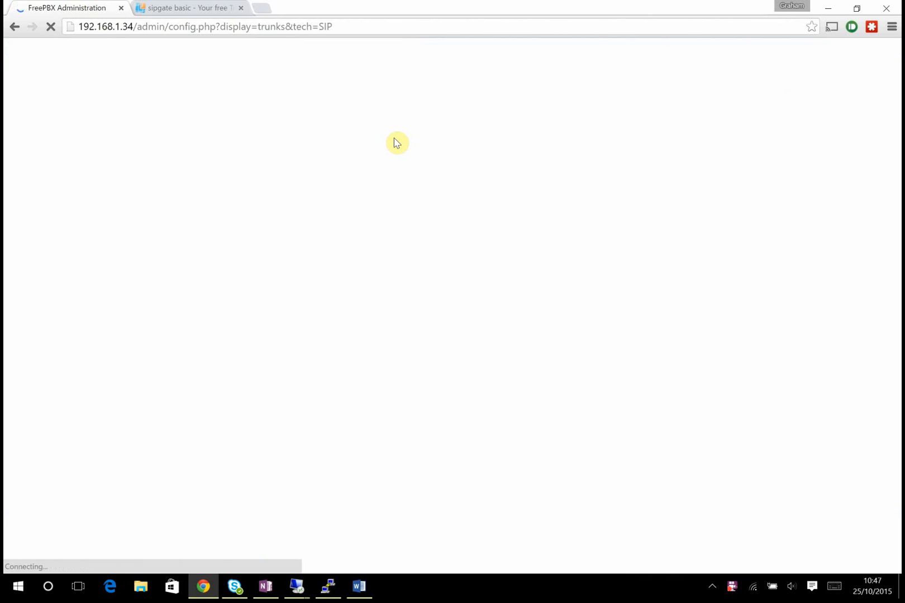
left_click(295, 134)
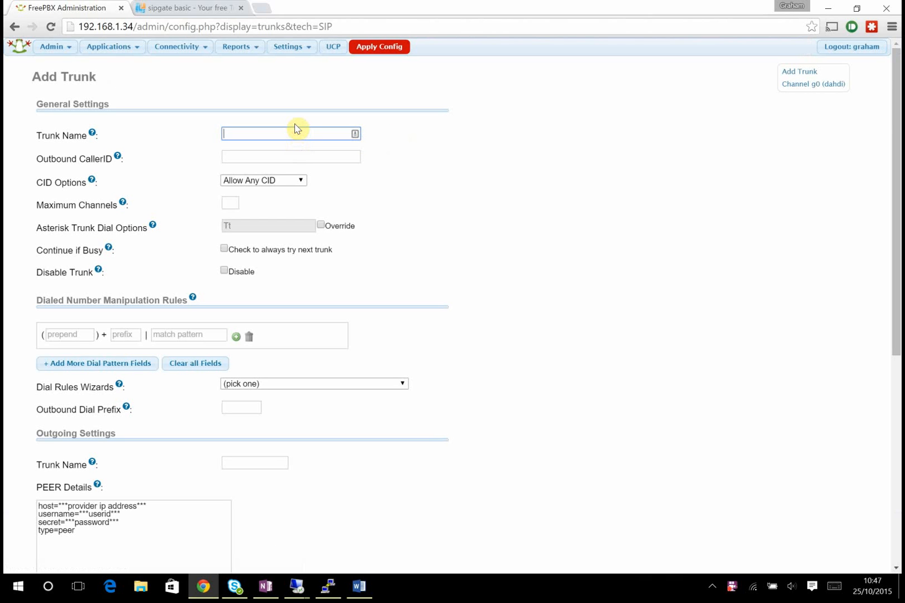
type("SIPgate")
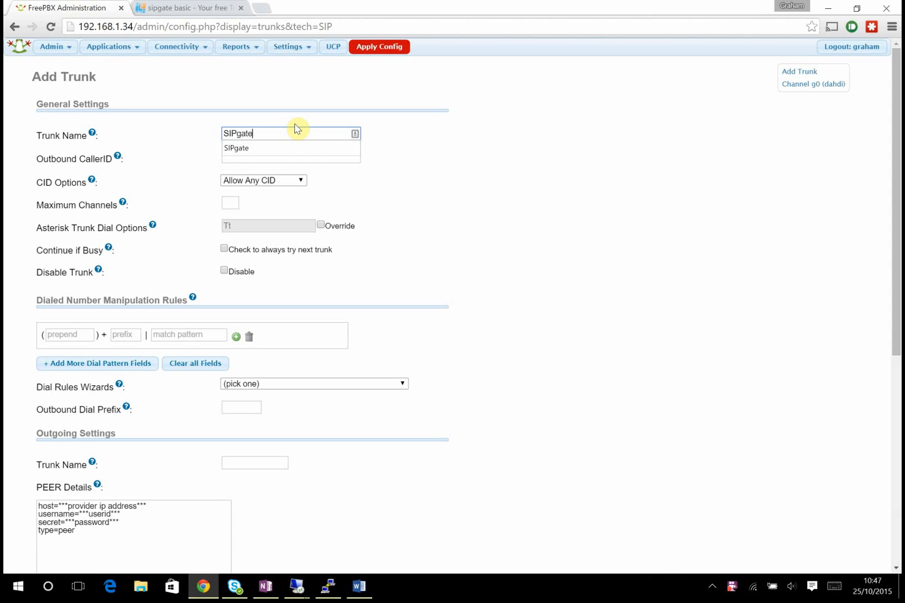
left_click(293, 149)
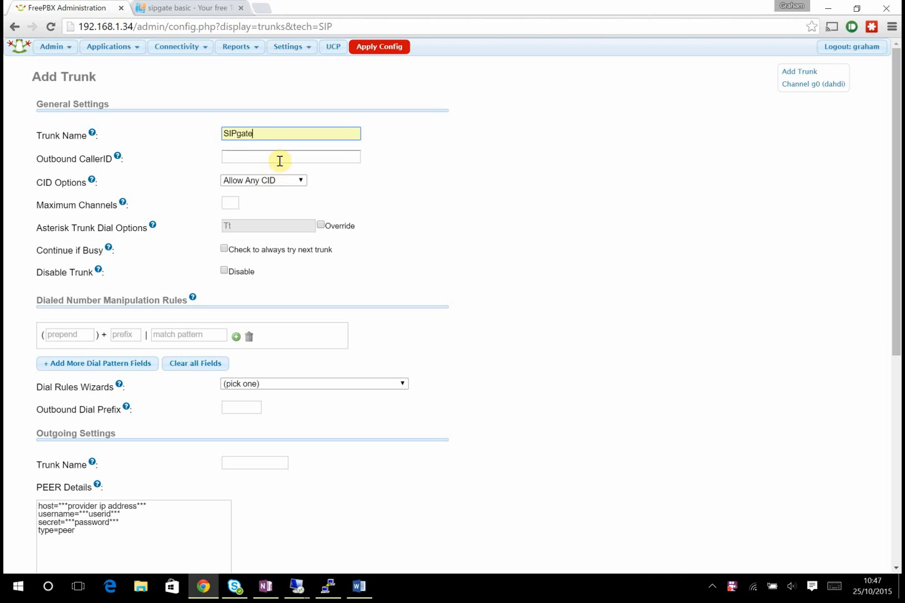
- Fill in the saved outbound caller ID number and set the outgoing trunk name to SIPgate
left_click(280, 161)
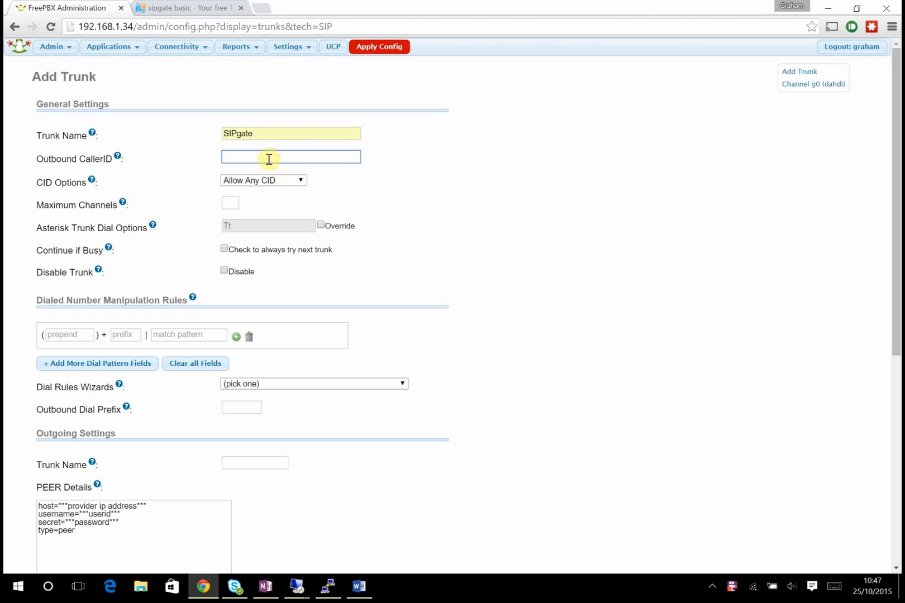
left_click(269, 159)
left_click(266, 174)
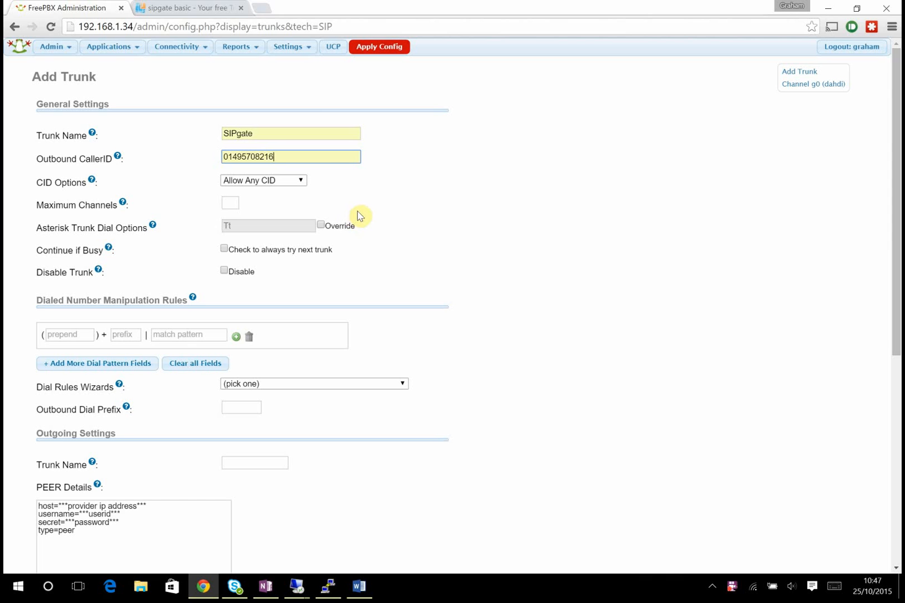
scroll(394, 206, "down", 1)
scroll(395, 207, "down", 1)
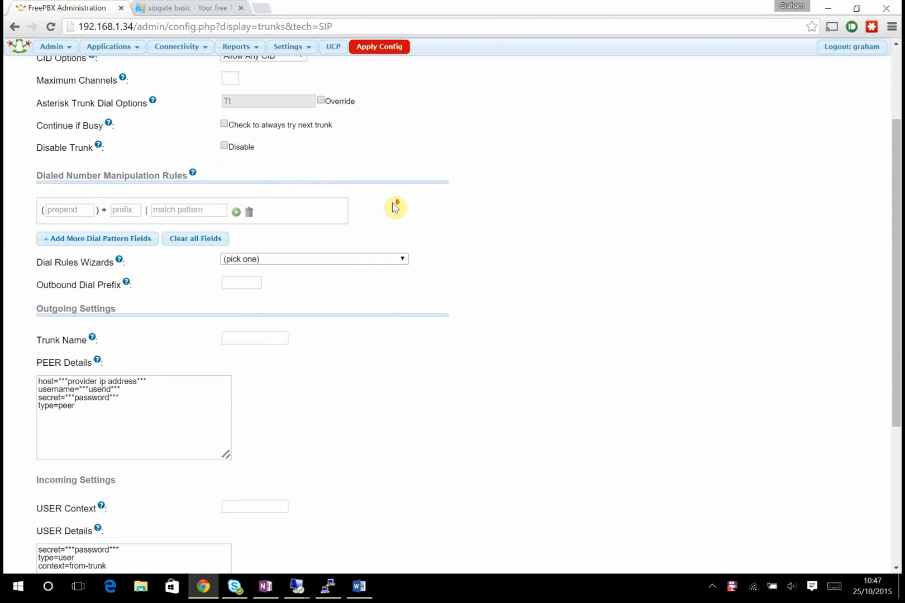
scroll(396, 207, "down", 1)
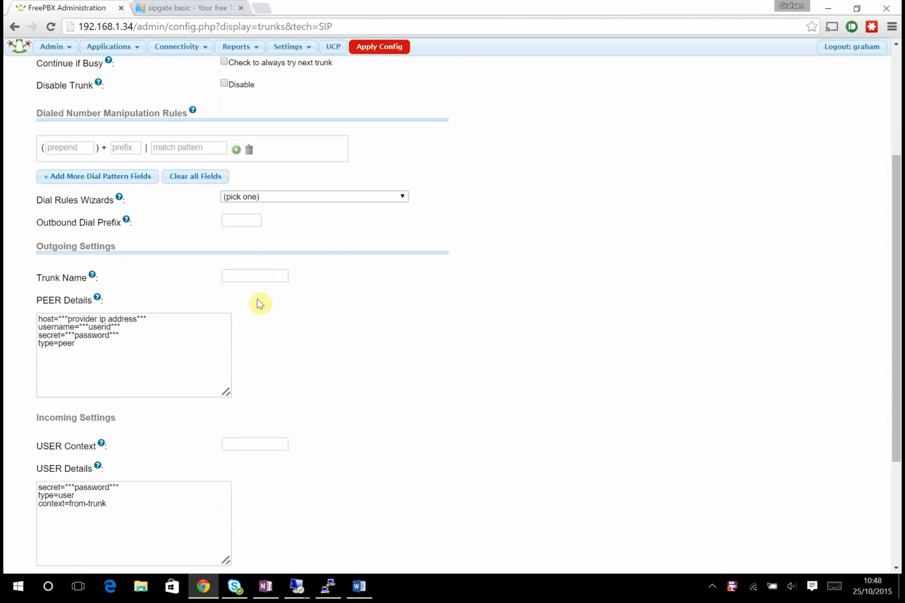
left_click_drag(43, 246, 116, 244)
left_click(262, 278)
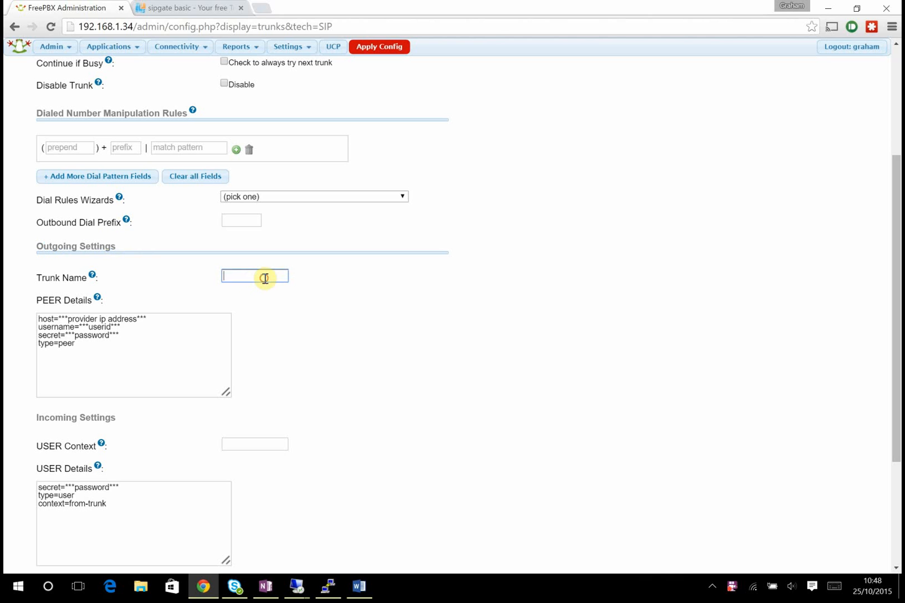
type("SIPgate")
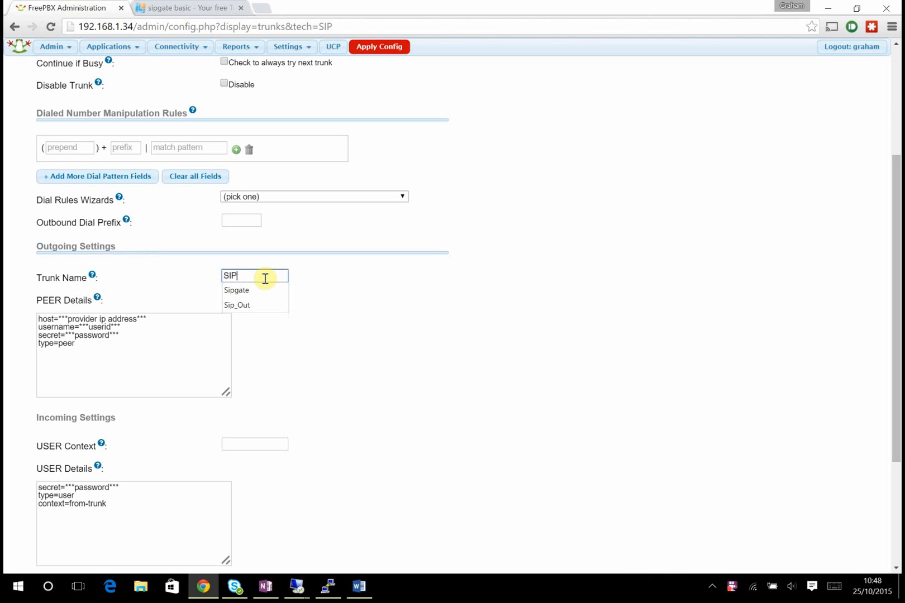
left_click(412, 280)
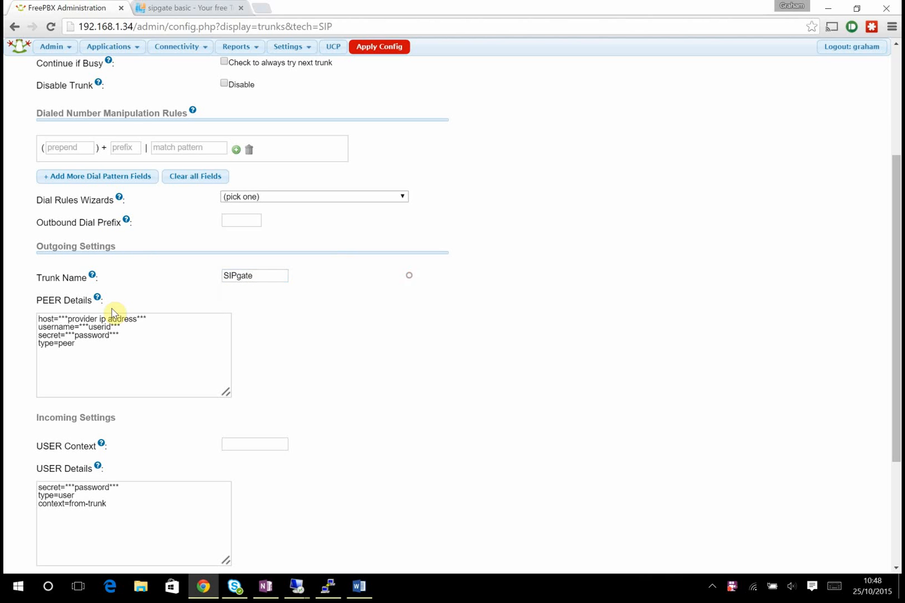
- Replace the placeholder PEER Details with the SIPgate peer settings copied from OneNote
left_click_drag(106, 362, 101, 296)
key("BackSpace")
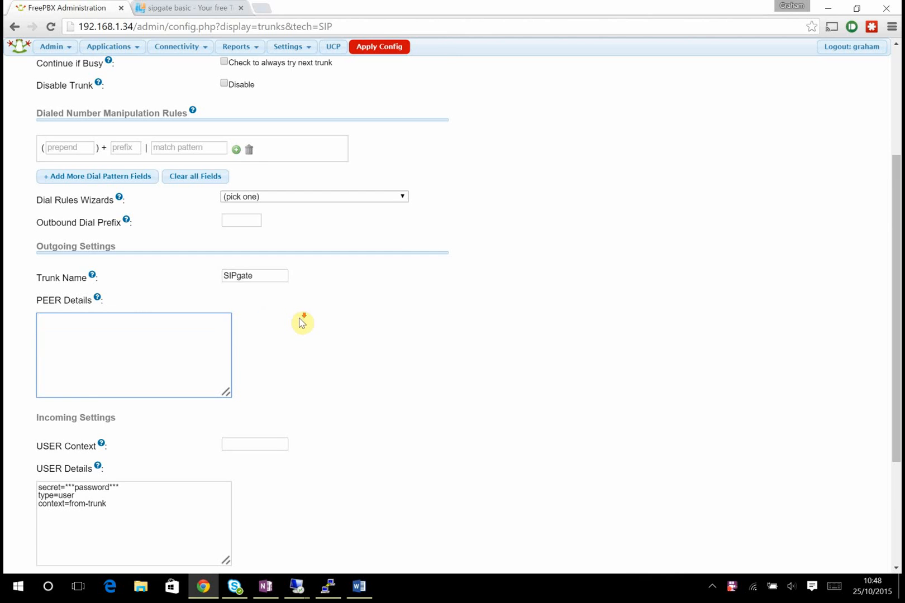
scroll(301, 321, "down", 2)
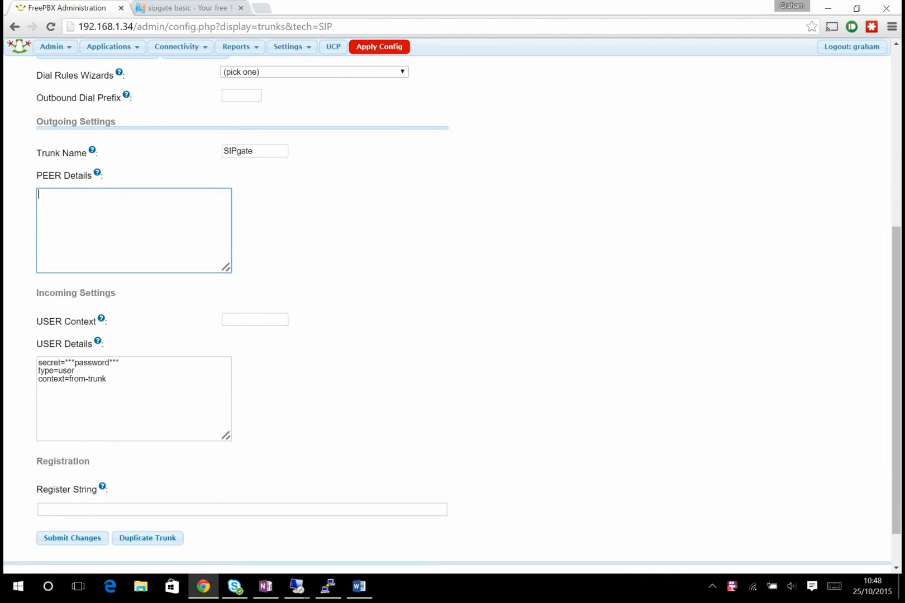
key("alt+Tab")
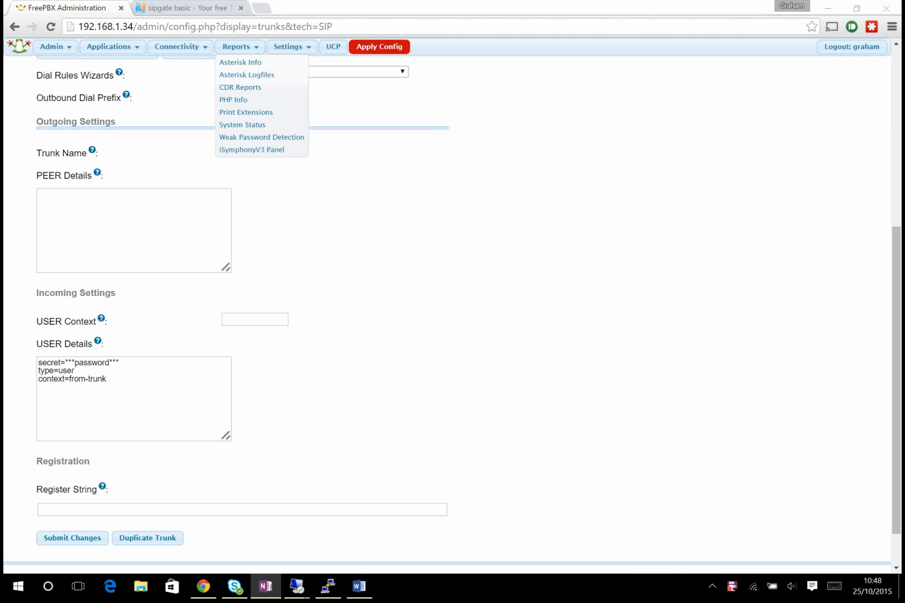
left_click(116, 202)
key("ctrl+v")
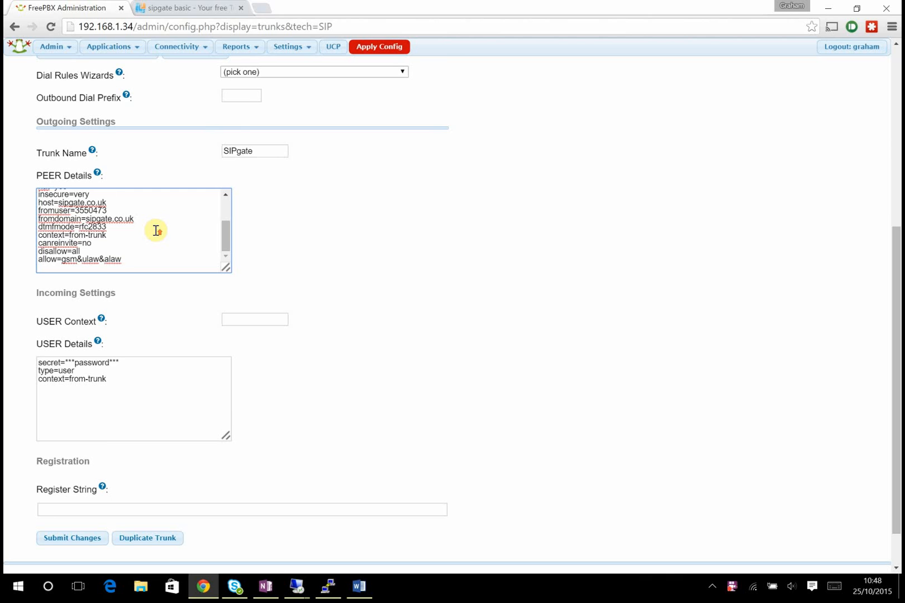
scroll(156, 234, "up", 3)
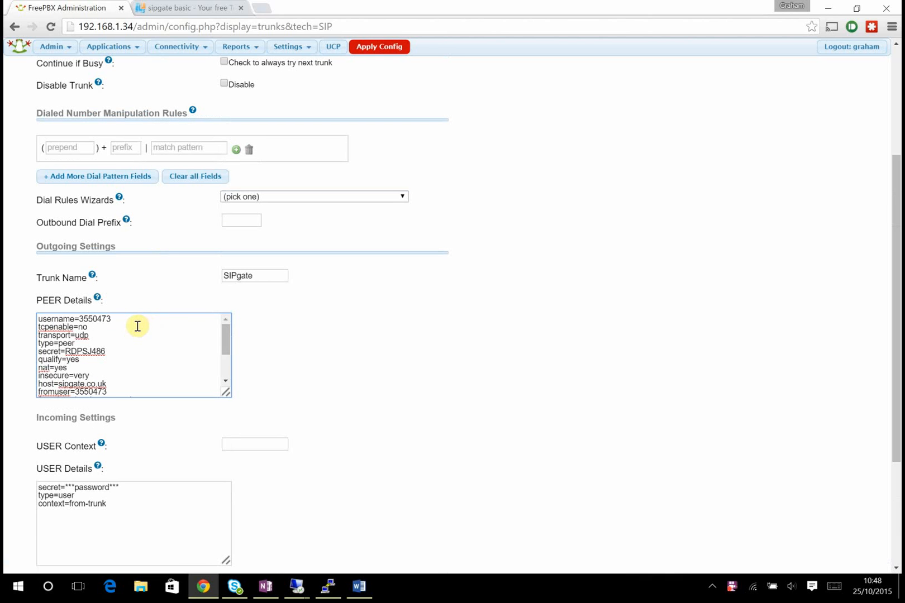
- Review the username, tcpenable=no, transport=udp, type=peer and secret lines
left_click_drag(123, 318, 44, 311)
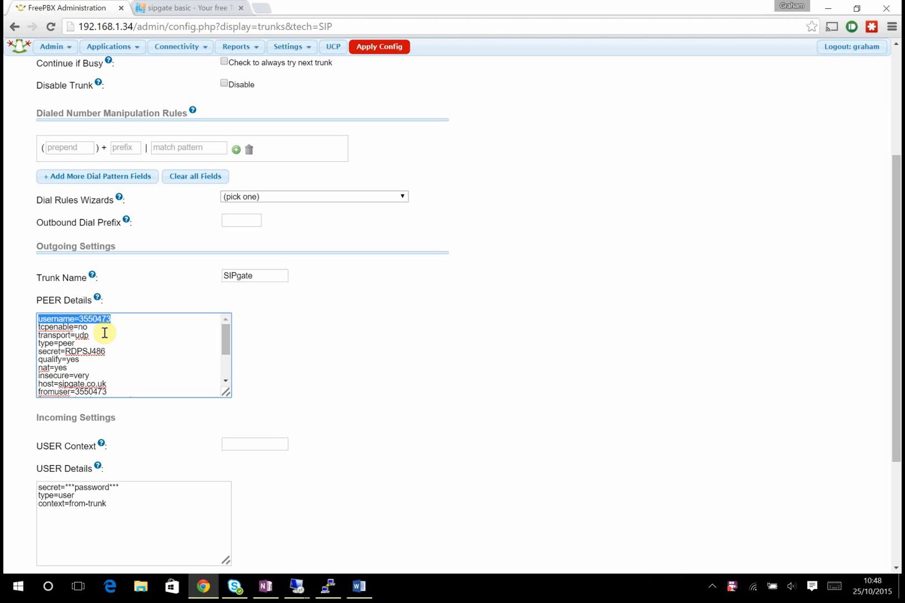
left_click_drag(102, 327, 20, 323)
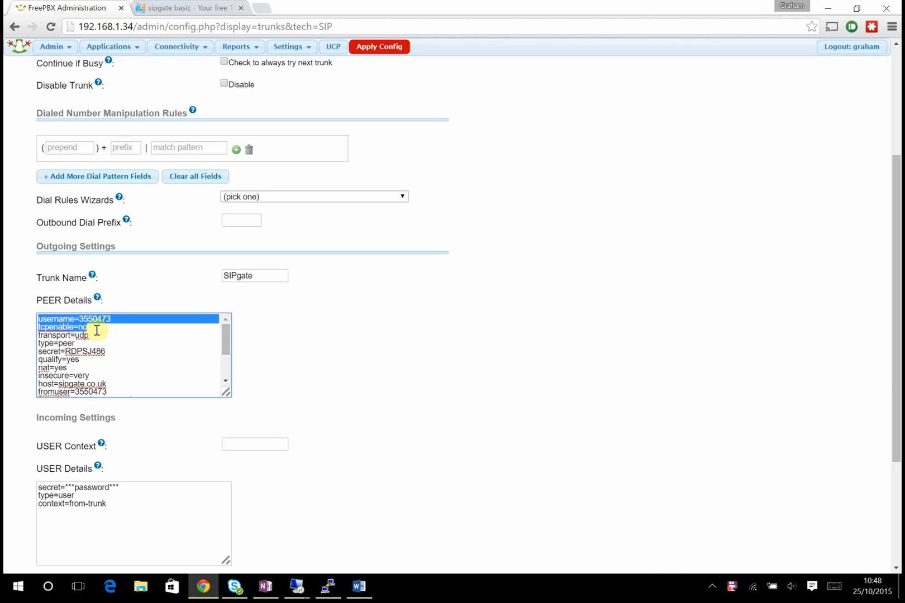
left_click_drag(94, 336, 36, 334)
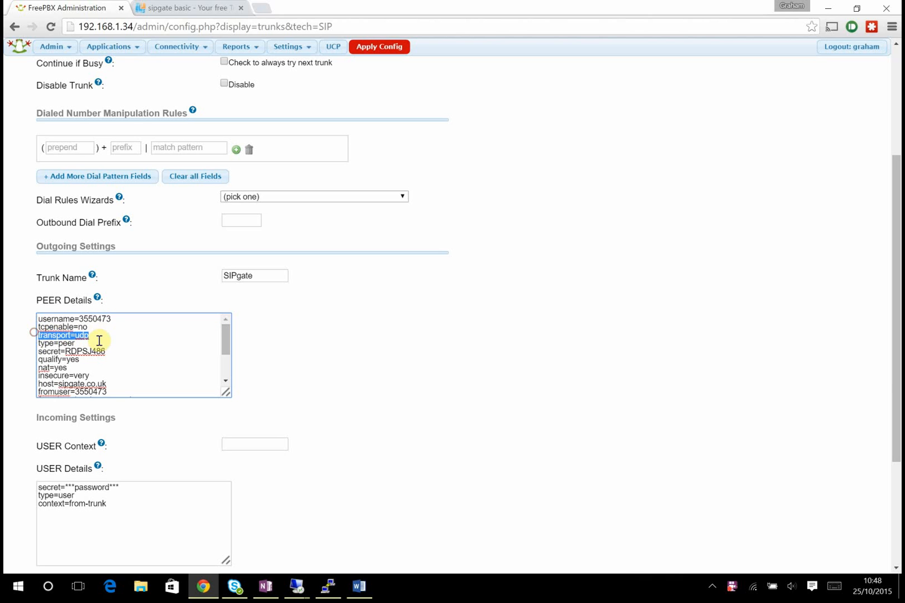
left_click_drag(98, 345, 36, 343)
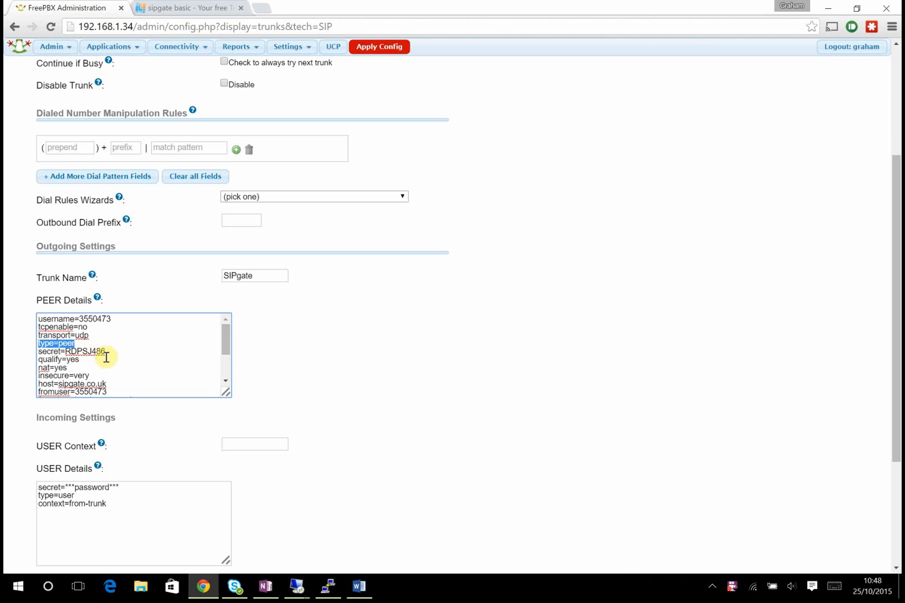
left_click_drag(106, 352, 37, 352)
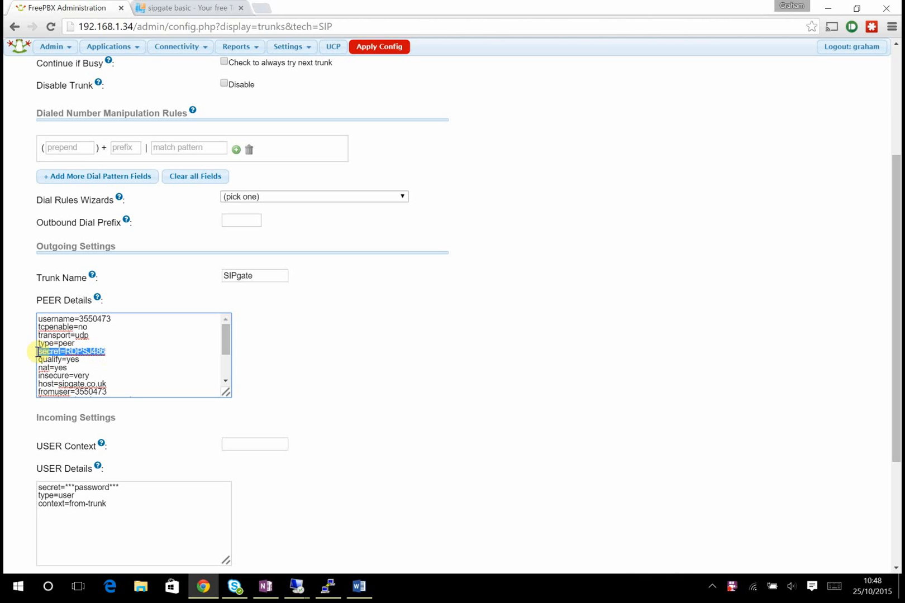
left_click(90, 363)
- Check the insecure=very and host=sipgate.co.uk lines further down the peer details
scroll(108, 363, "down", 3)
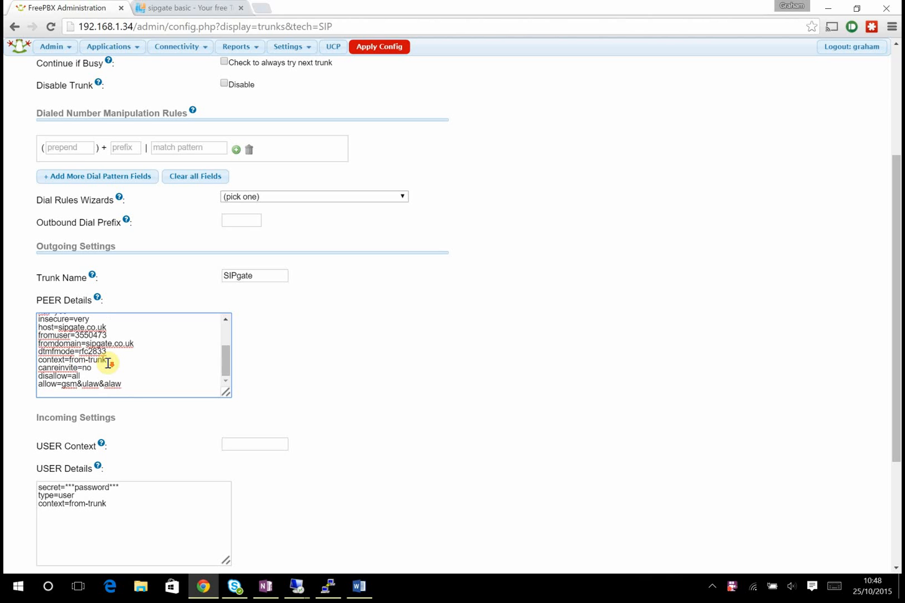
left_click_drag(224, 364, 225, 351)
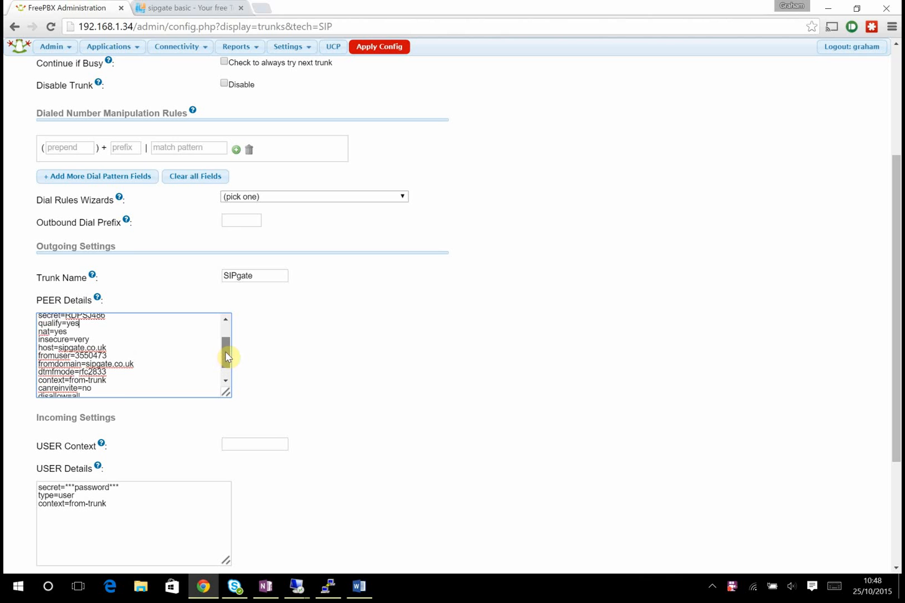
left_click_drag(80, 324, 14, 342)
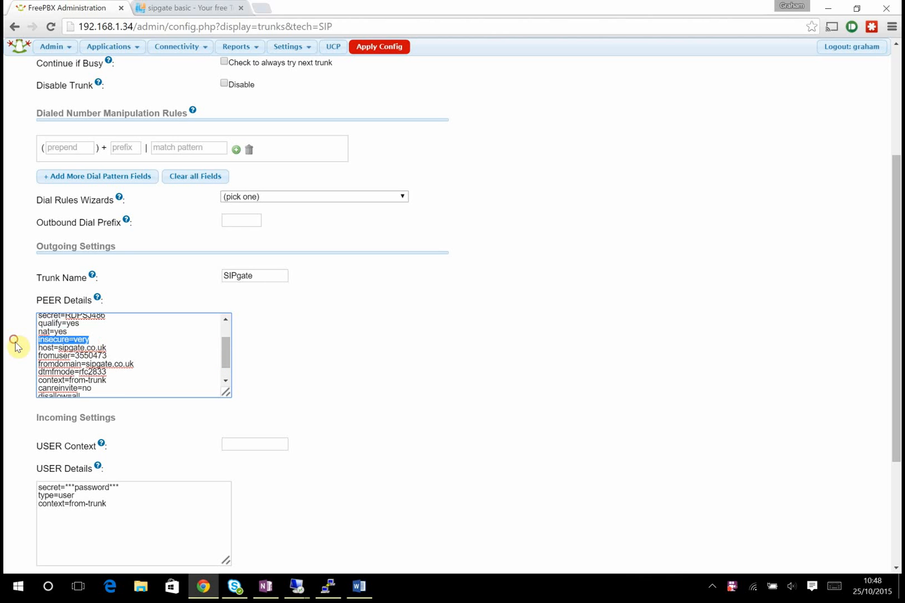
left_click_drag(106, 347, 40, 347)
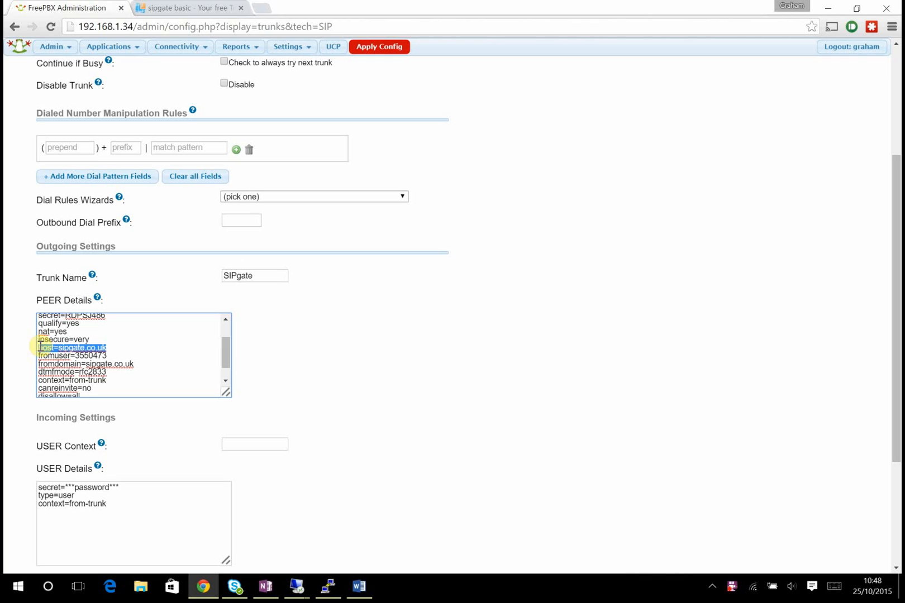
left_click(123, 355)
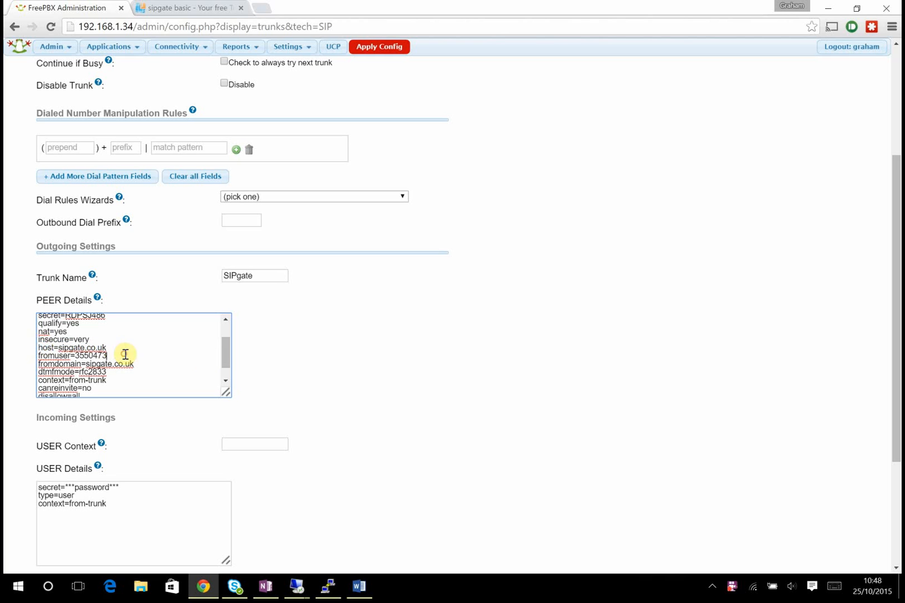
left_click(231, 358)
left_click_drag(232, 358, 227, 363)
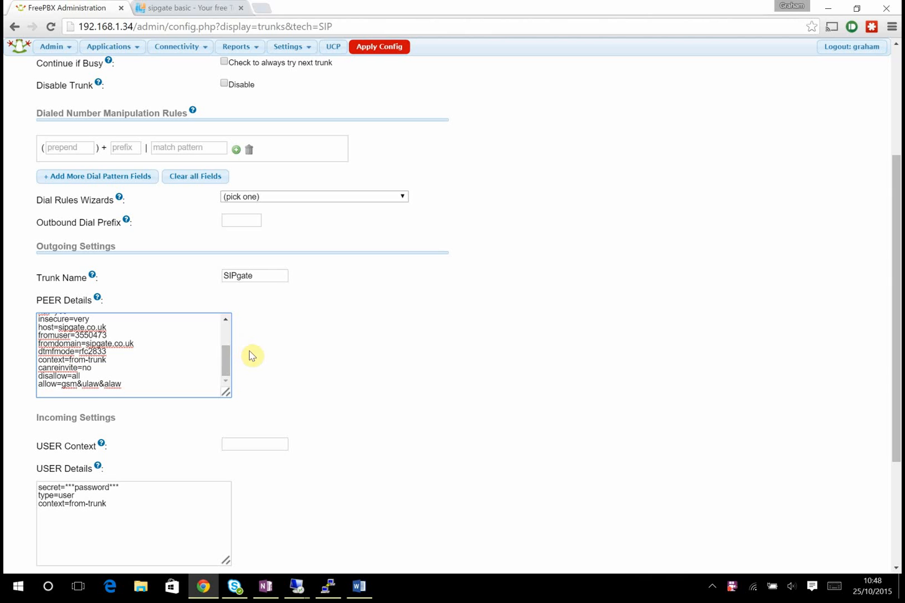
scroll(316, 401, "down", 1)
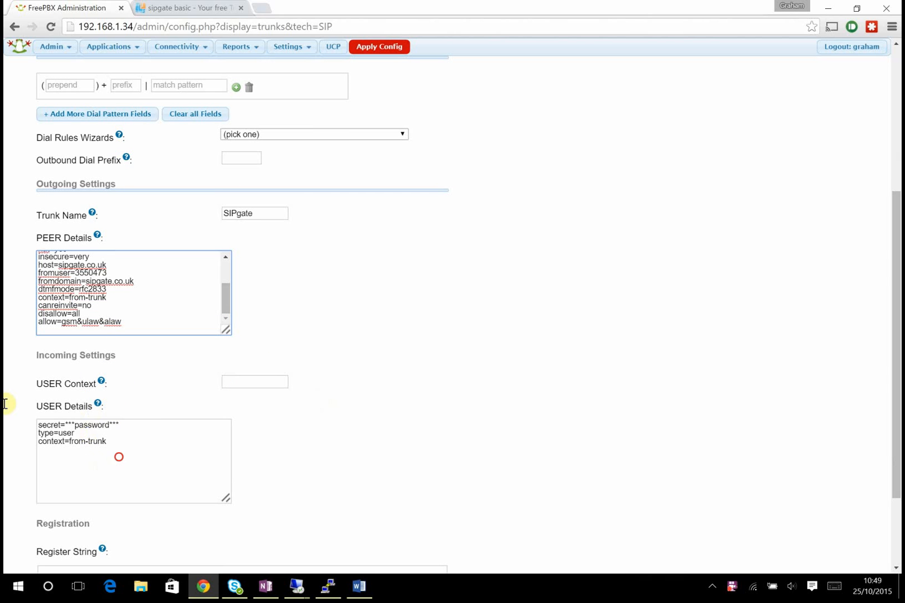
- Delete all of the trunk's USER Details entries
left_click(117, 457)
key("ctrl+a")
key("BackSpace")
scroll(322, 452, "down", 1)
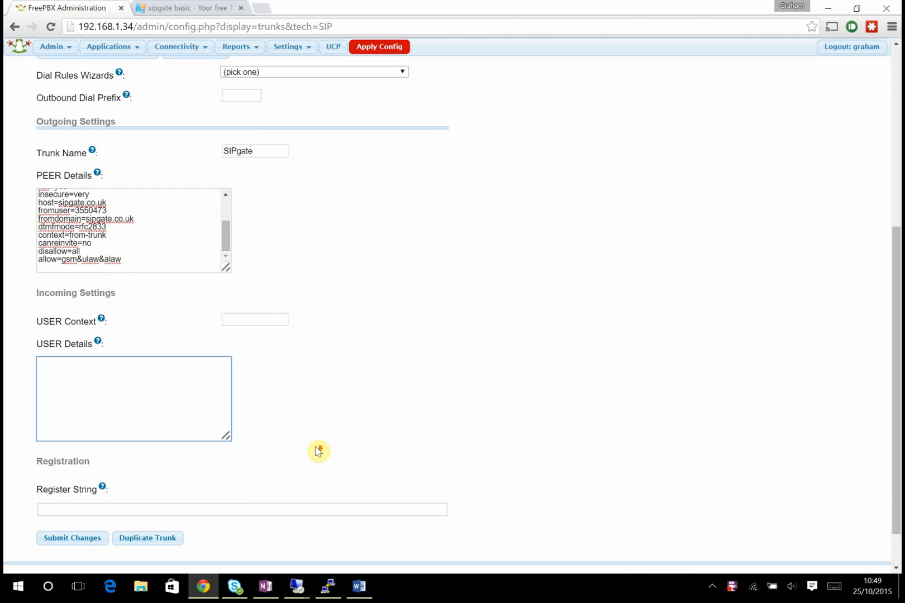
- Paste the SIPgate registration string into Register String and submit the trunk
left_click(237, 510)
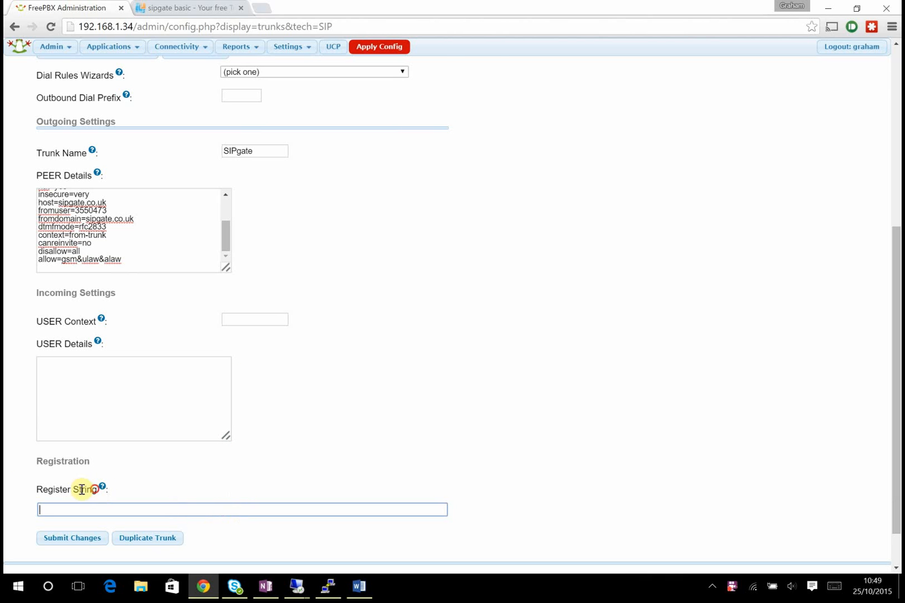
mouse_move(92, 489)
left_mouse_down()
mouse_move(6, 495)
mouse_move(81, 488)
left_mouse_up()
left_click(131, 493)
left_click(77, 507)
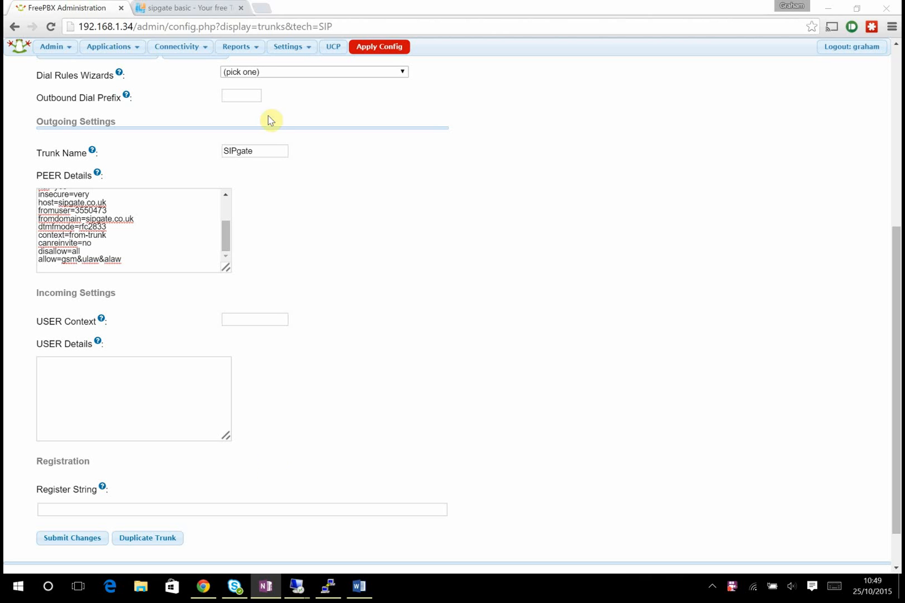
left_click(127, 513)
key("ctrl+v")
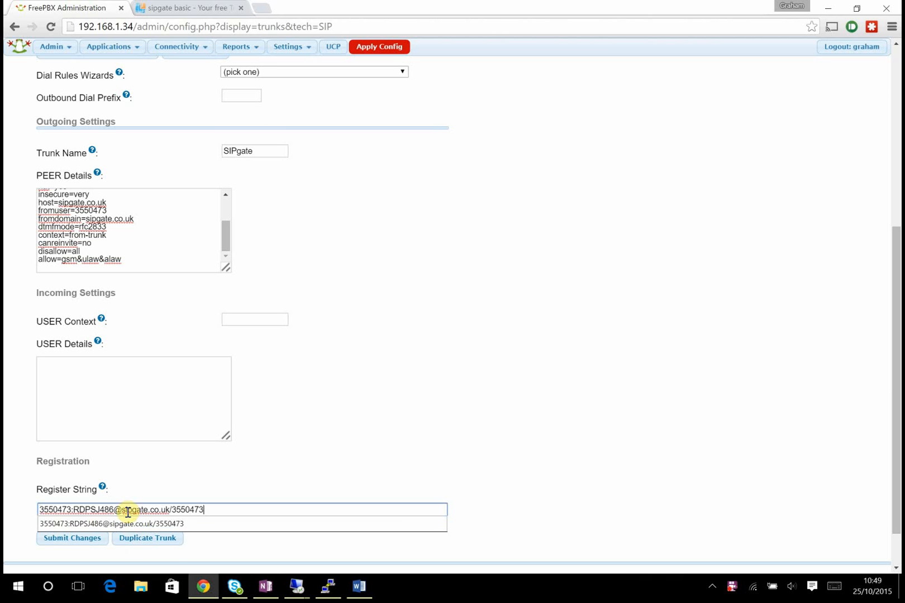
left_click(217, 487)
left_click_drag(71, 510, 216, 509)
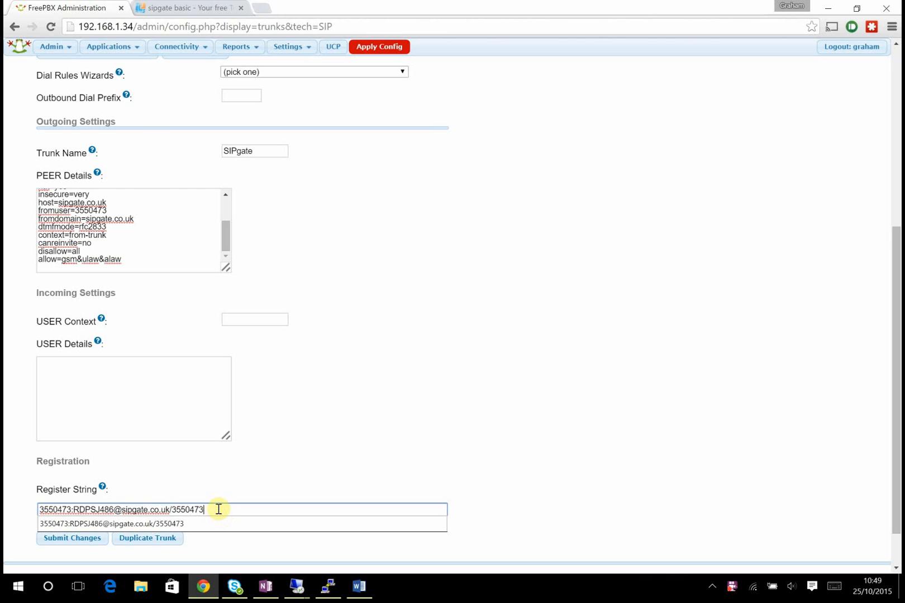
left_click(73, 538)
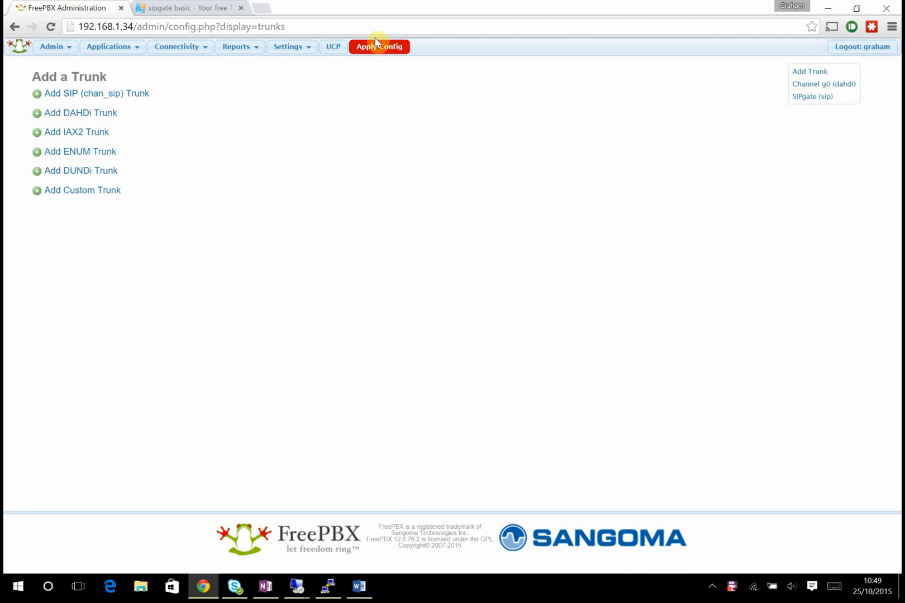
- Apply the pending FreePBX configuration
left_click(388, 50)
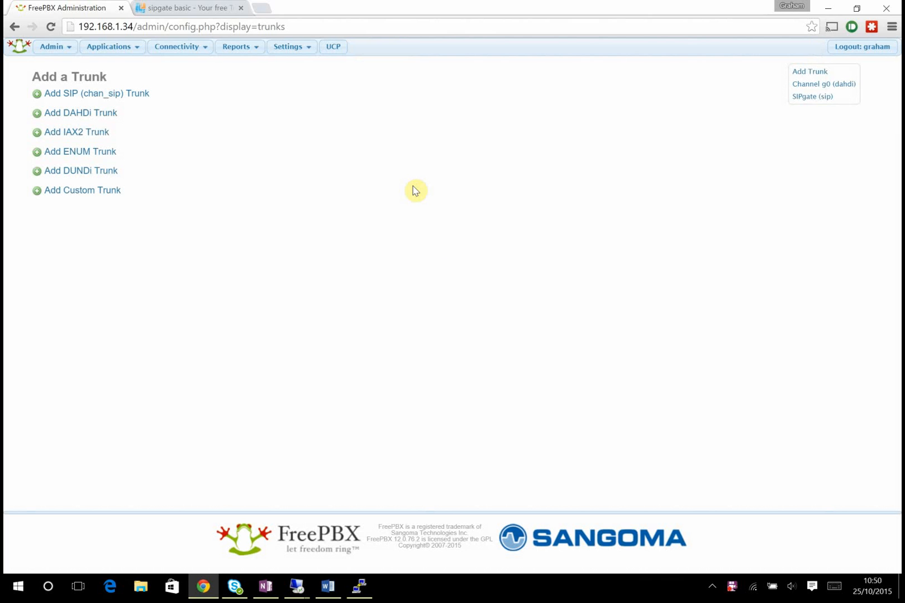
- Bring up the PuTTY Configuration window from the taskbar
left_click(360, 589)
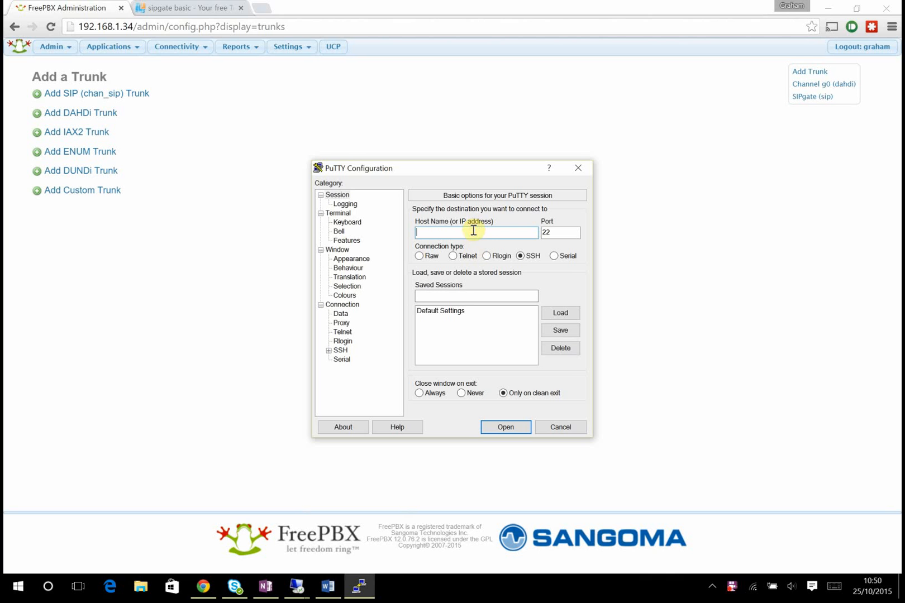
- Open an SSH session to 192.168.1.34, accepting the changed host key
left_click(473, 231)
type("192.168.1.34")
key("Return")
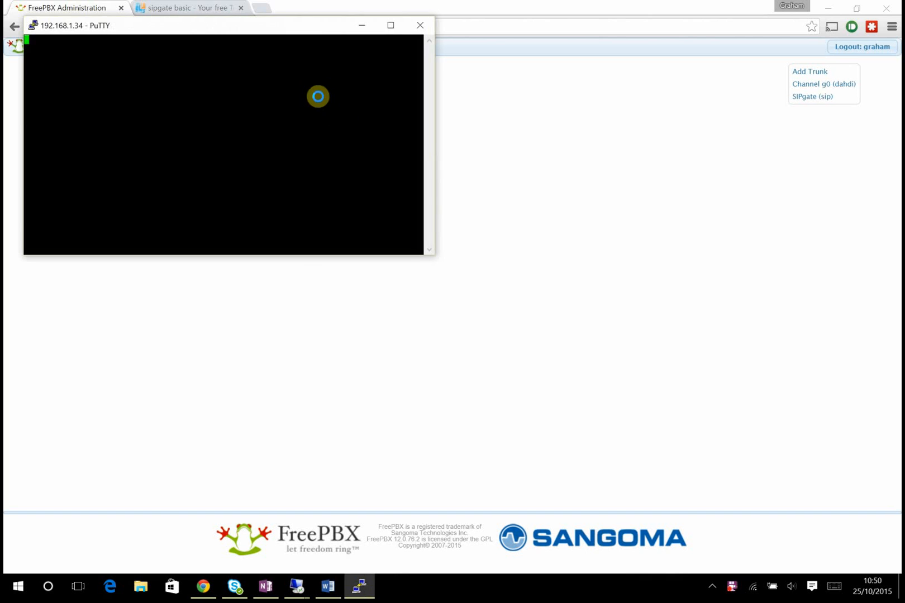
left_click(383, 409)
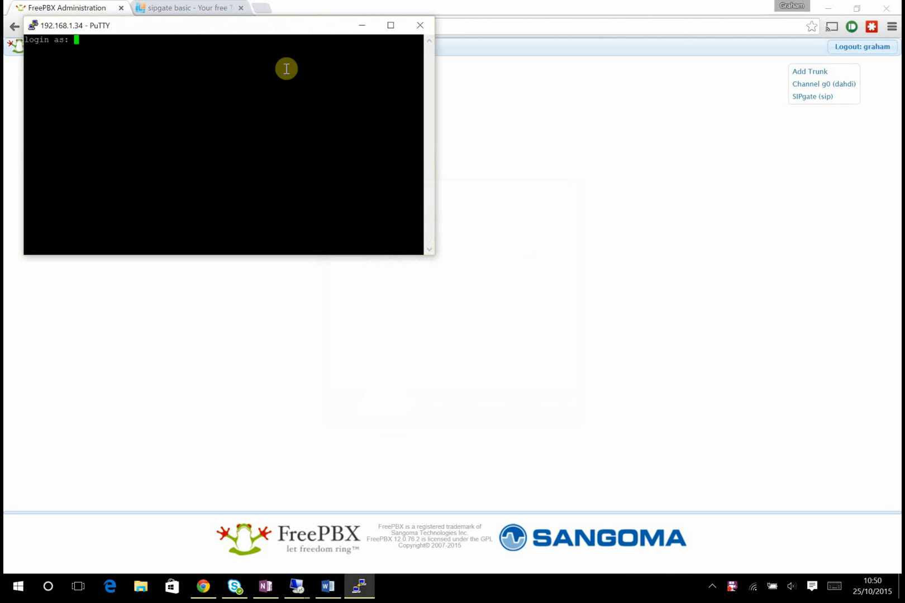
left_click_drag(289, 26, 484, 150)
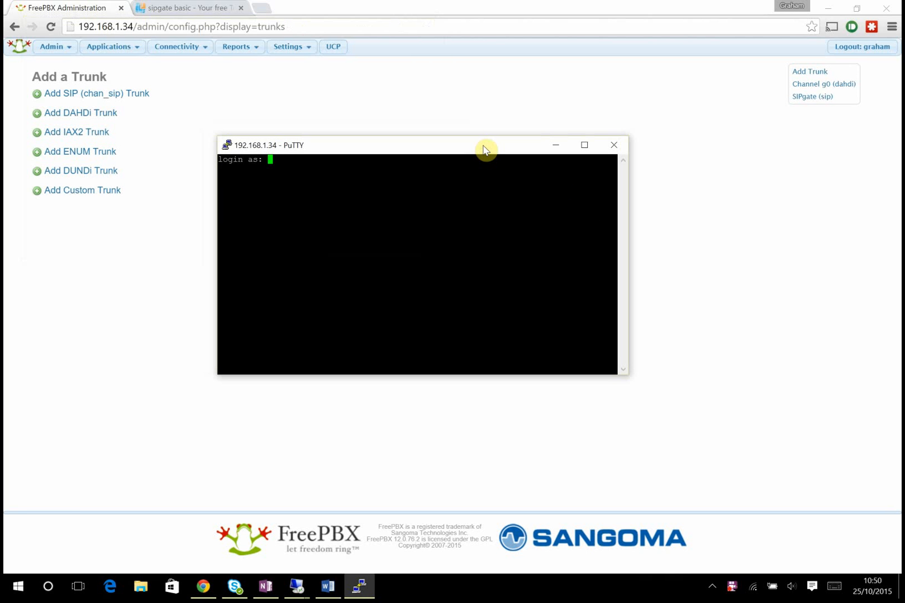
- Log in as root and attach to the Asterisk console with asterisk -r
type("root")
key("Return")
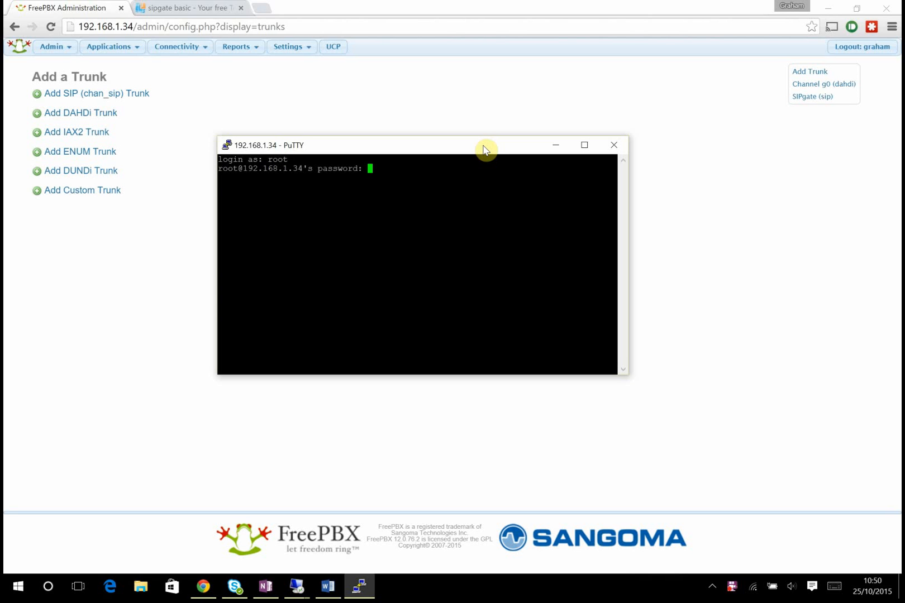
key("Return")
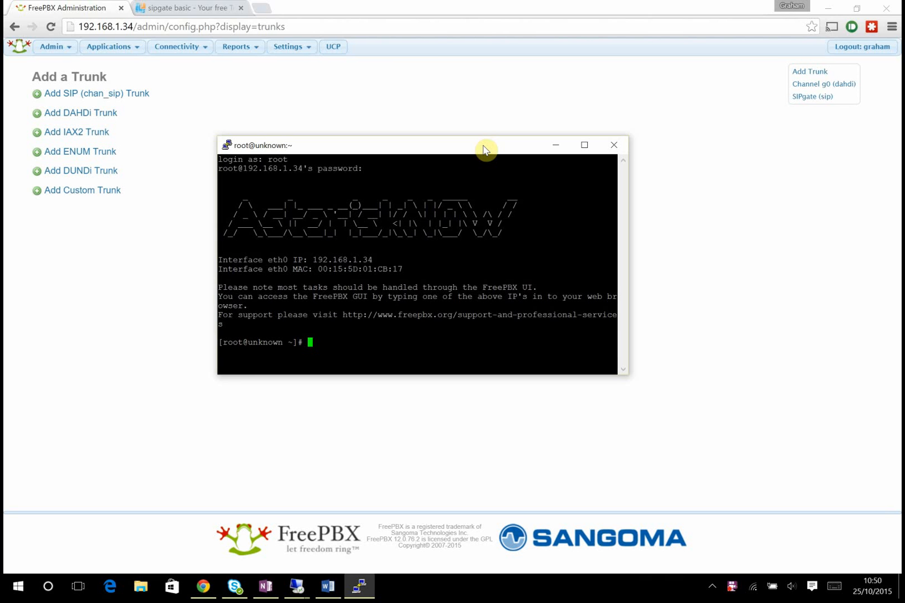
type("asterisk -r")
key("Return")
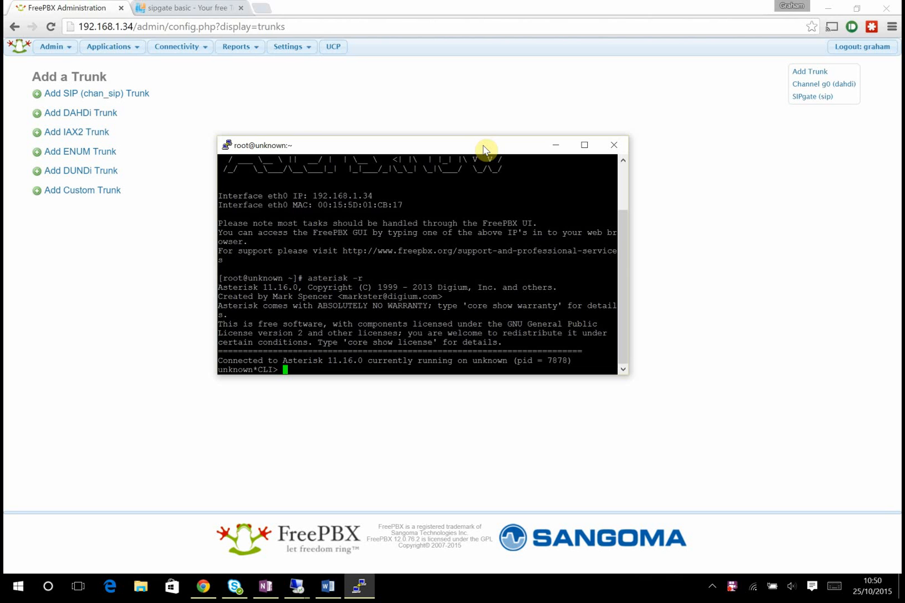
type("show sip peers")
key("Return")
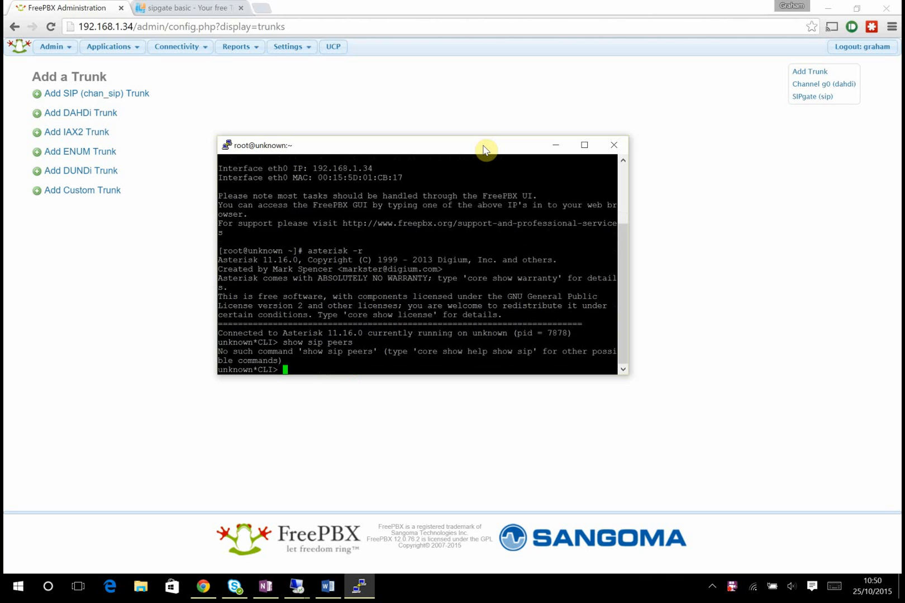
type("sip show peers")
key("Return")
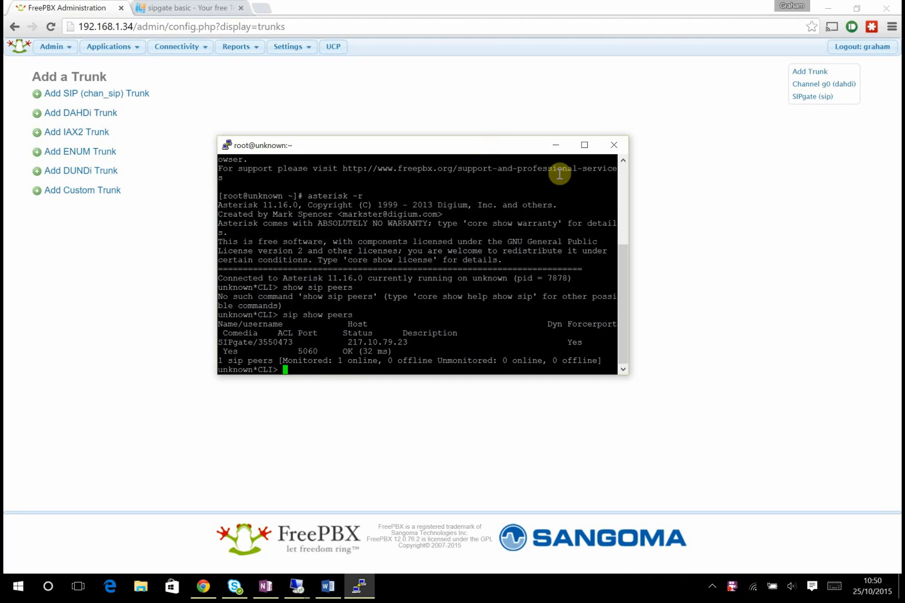
left_click(584, 145)
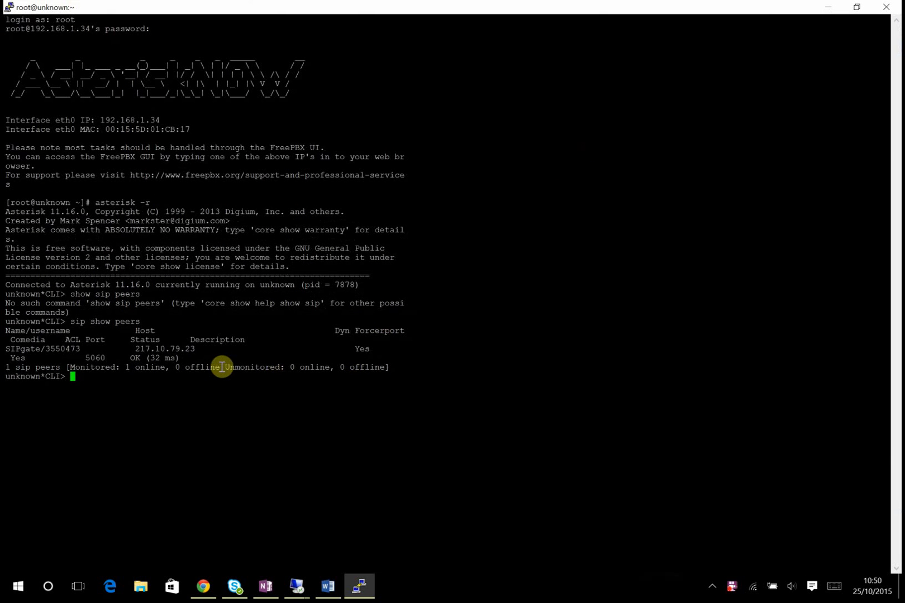
key("Up")
key("Return")
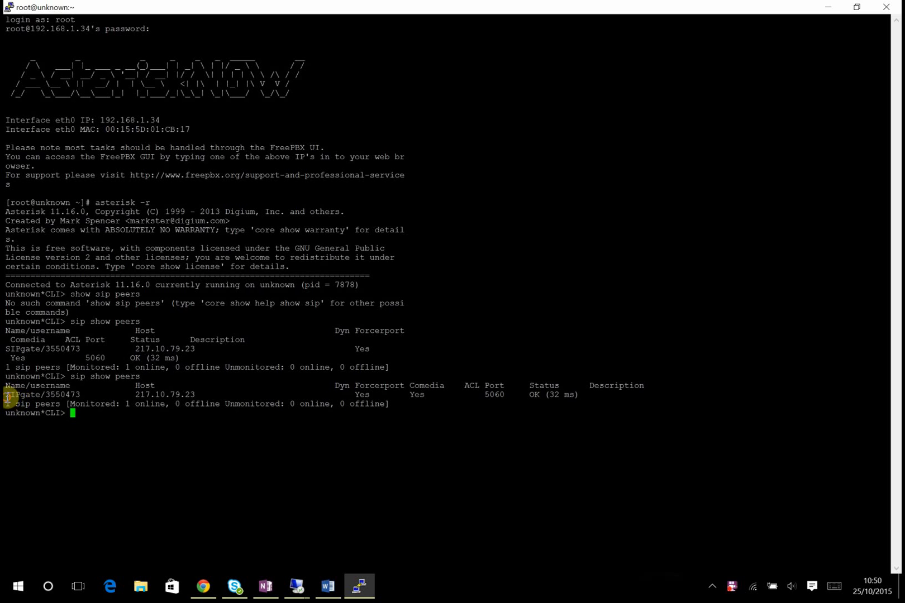
left_click_drag(5, 395, 84, 395)
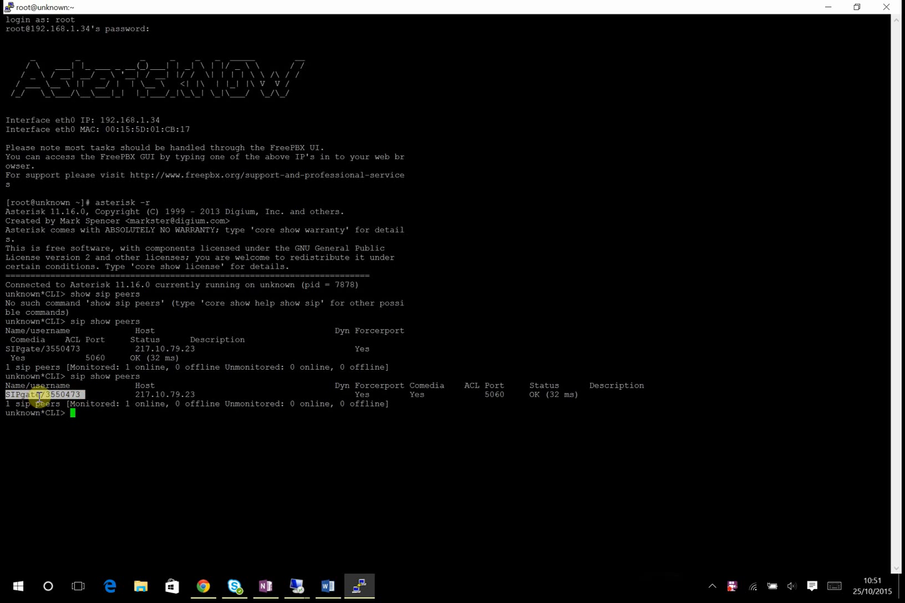
left_click_drag(139, 395, 196, 395)
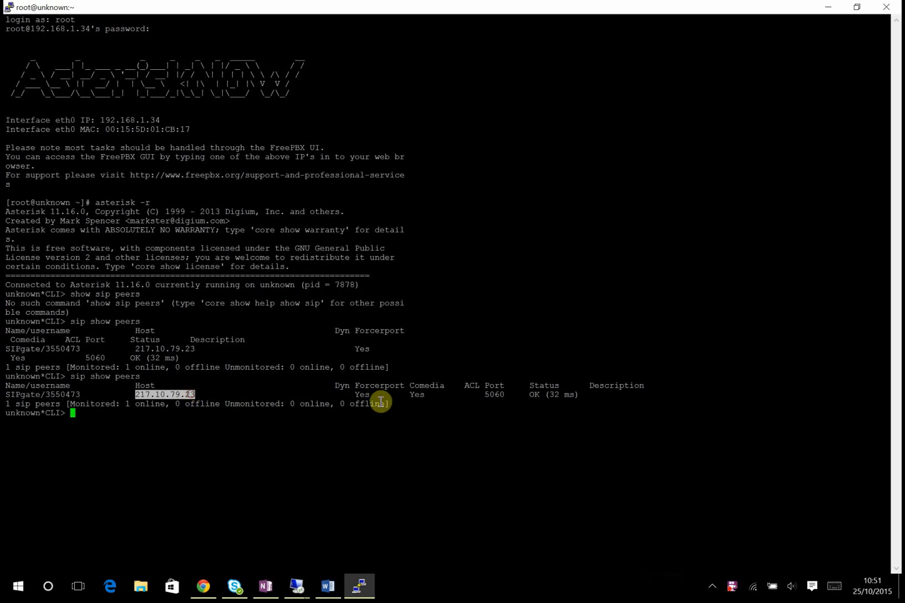
left_click(348, 398)
left_click_drag(348, 398, 571, 394)
left_click(485, 395)
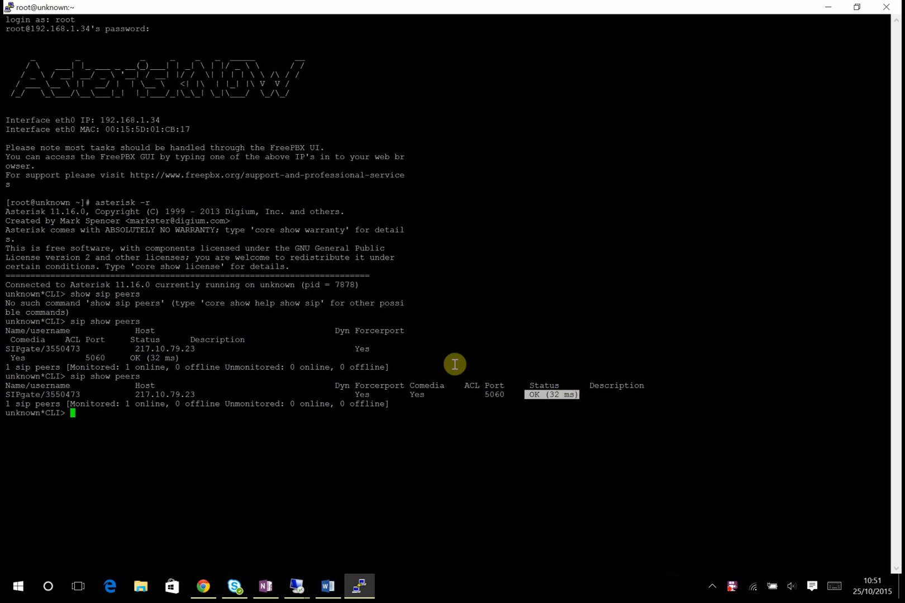
left_click(442, 435)
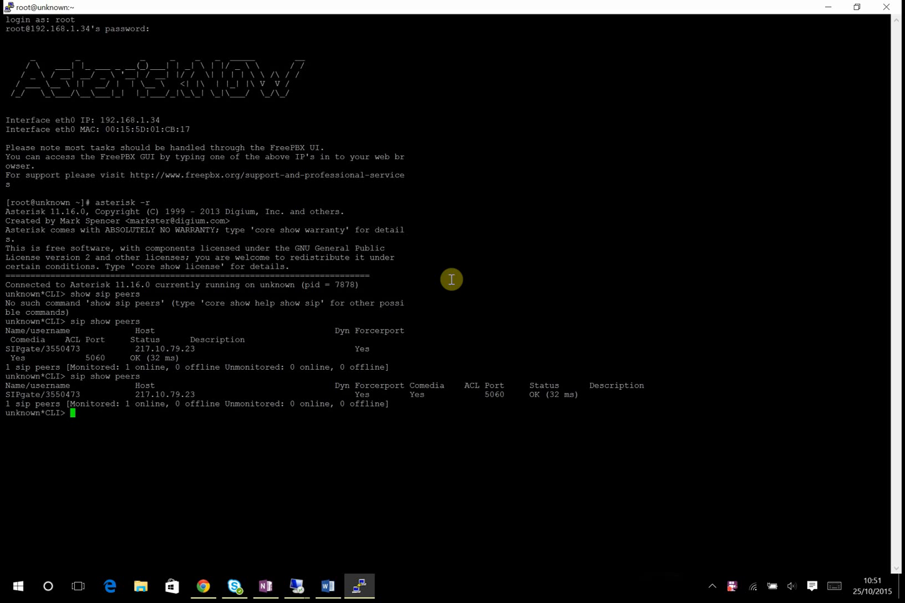
- Run 'sip set debug on' and pick out the sipgate re-registration line in the output
type("sip set debug on")
key("Return")
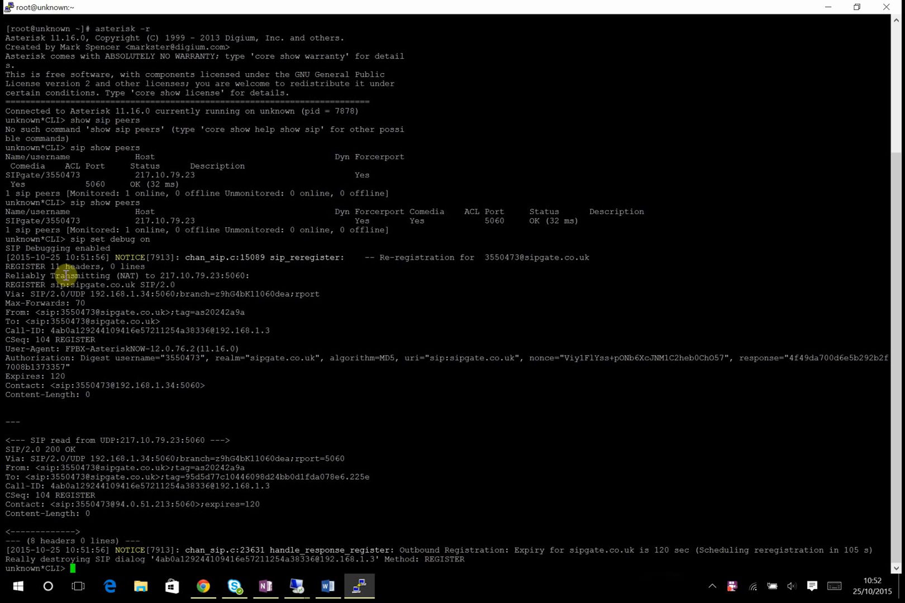
left_click_drag(22, 258, 588, 257)
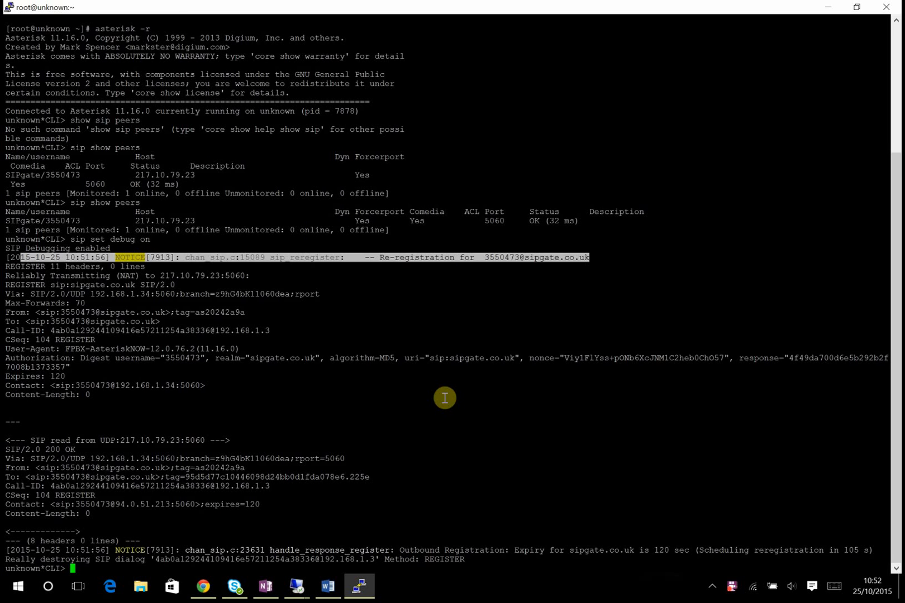
- Start a new Generic CHAN SIP Device from Applications > Extensions
left_click(832, 9)
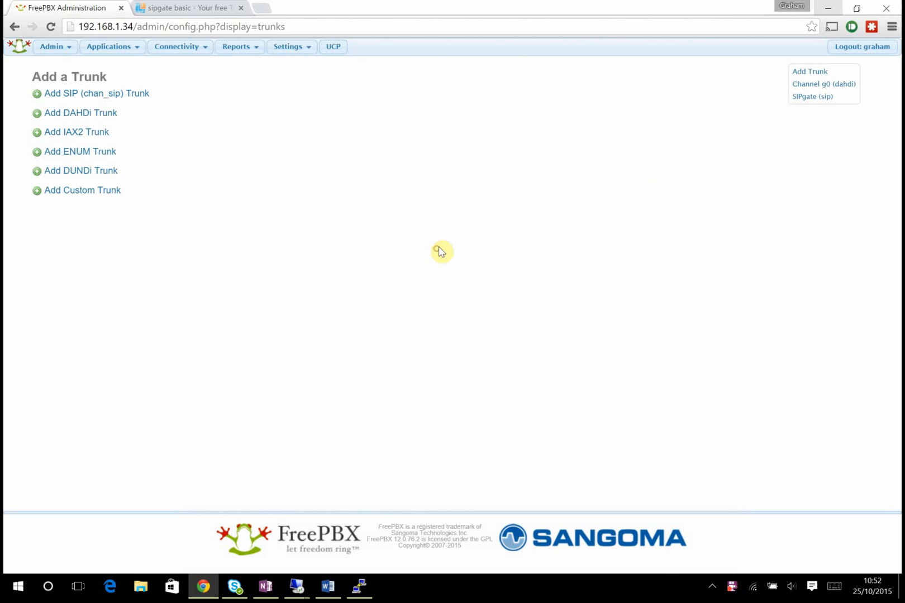
left_click(115, 54)
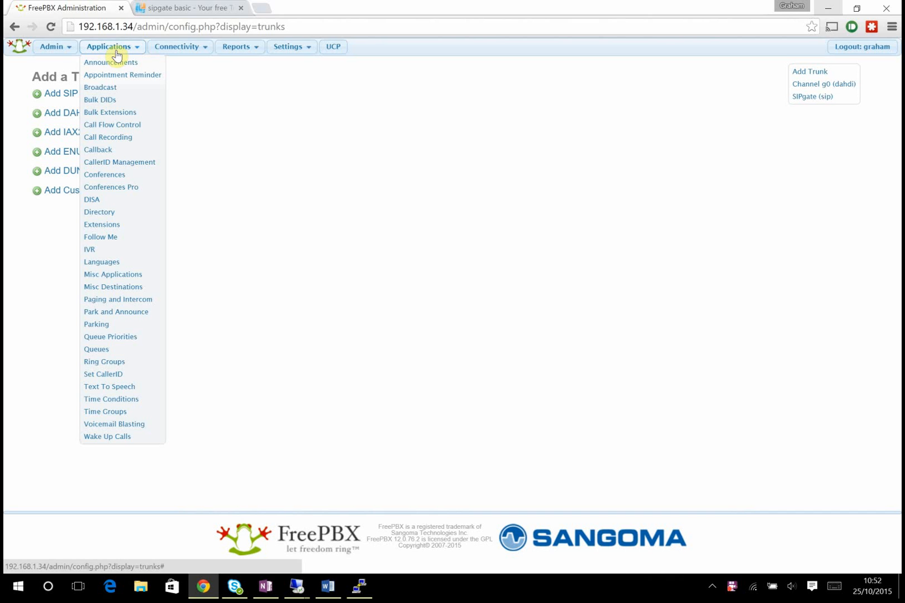
left_click(116, 225)
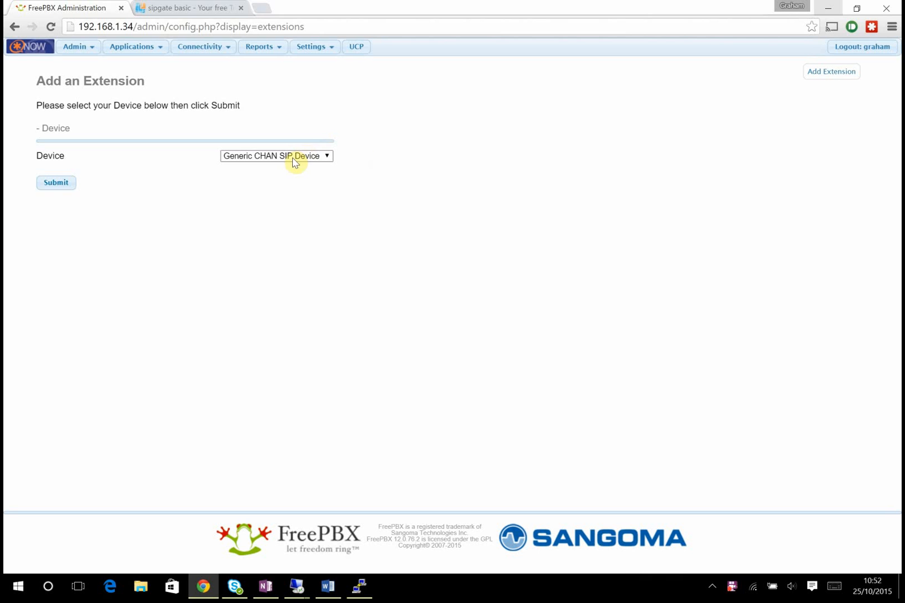
left_click(53, 184)
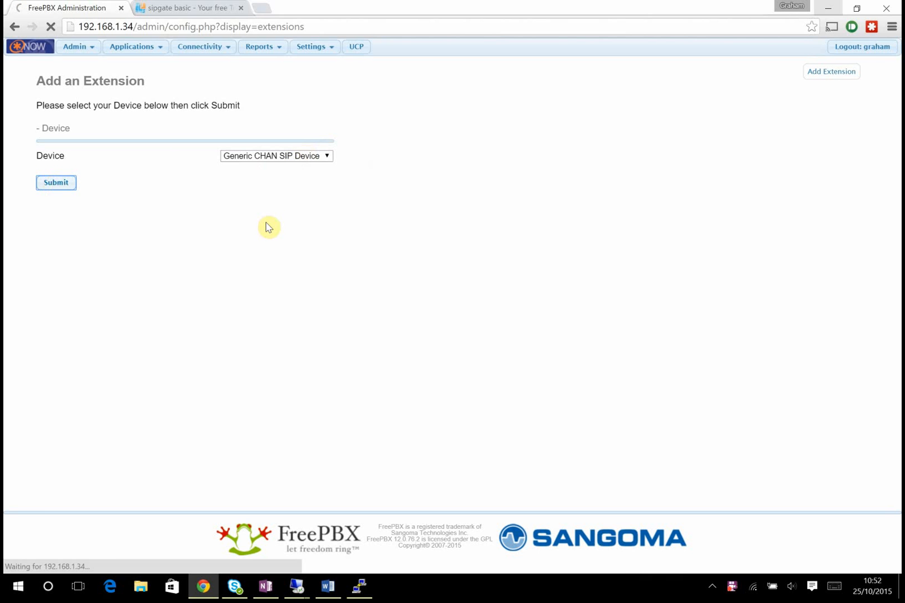
- Enter 3000 as the user extension and the user's name as display name
left_click(258, 175)
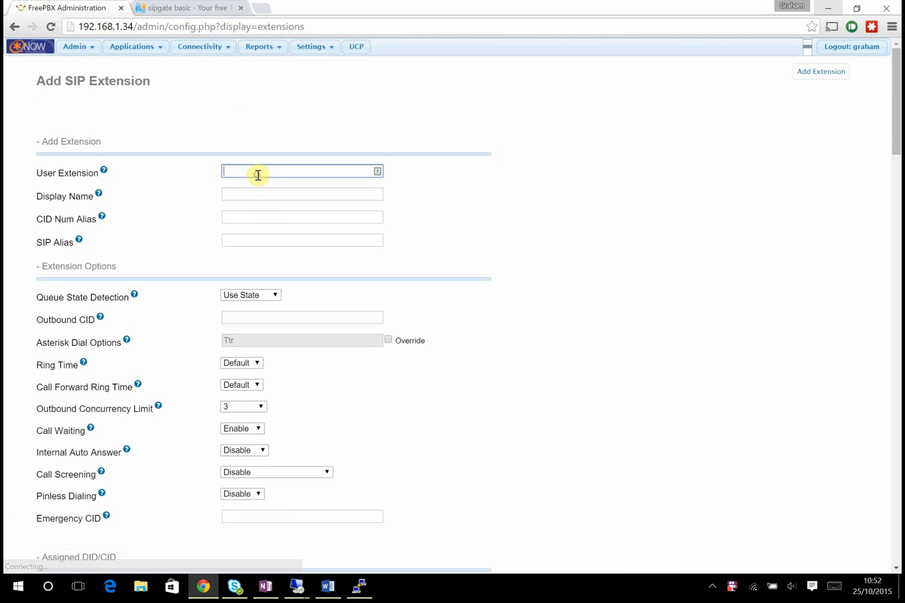
type("3000")
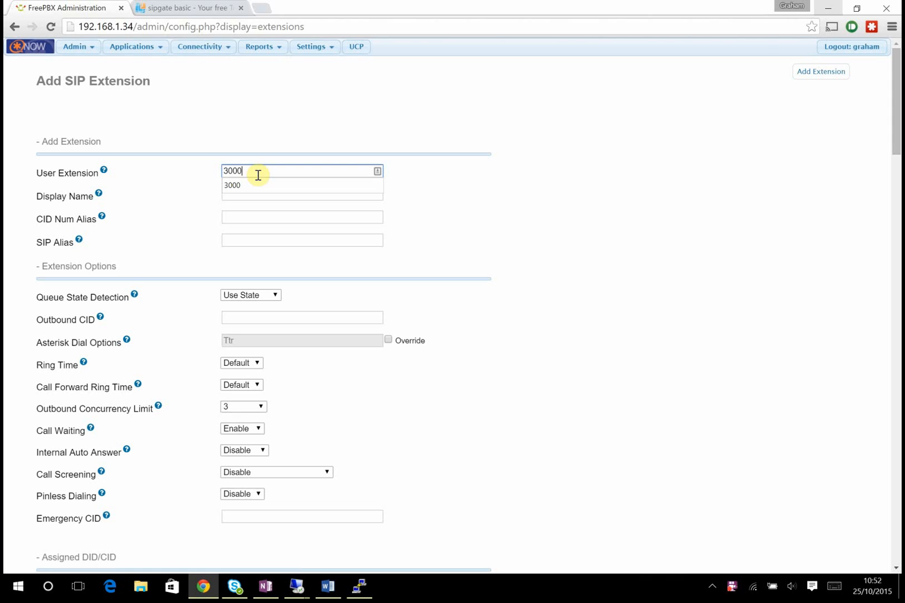
left_click(236, 186)
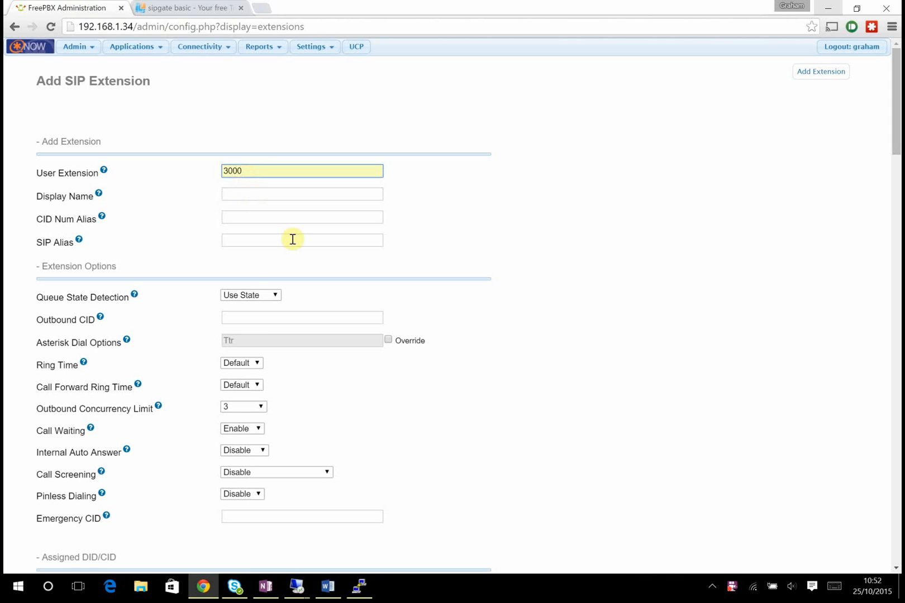
left_click(250, 194)
type("Graham")
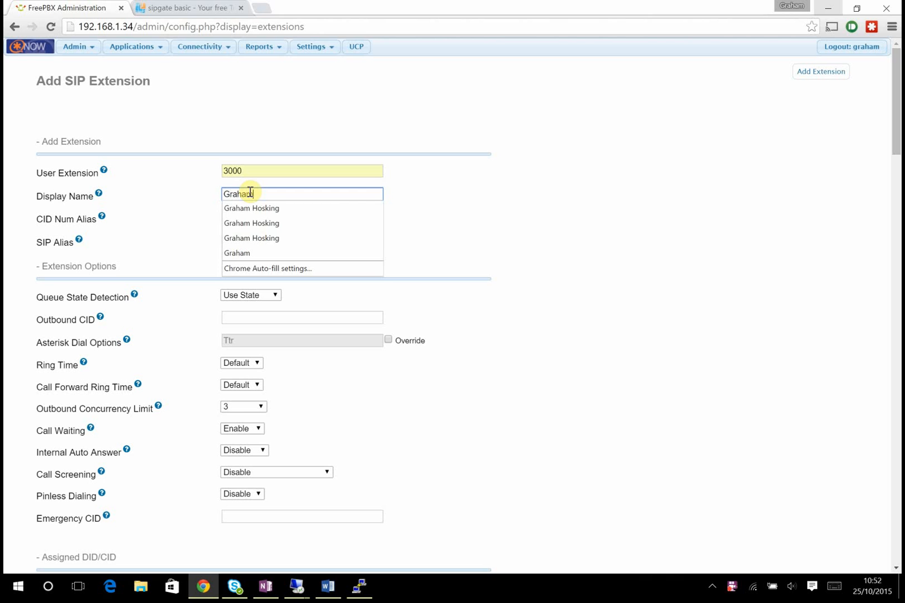
left_click(464, 207)
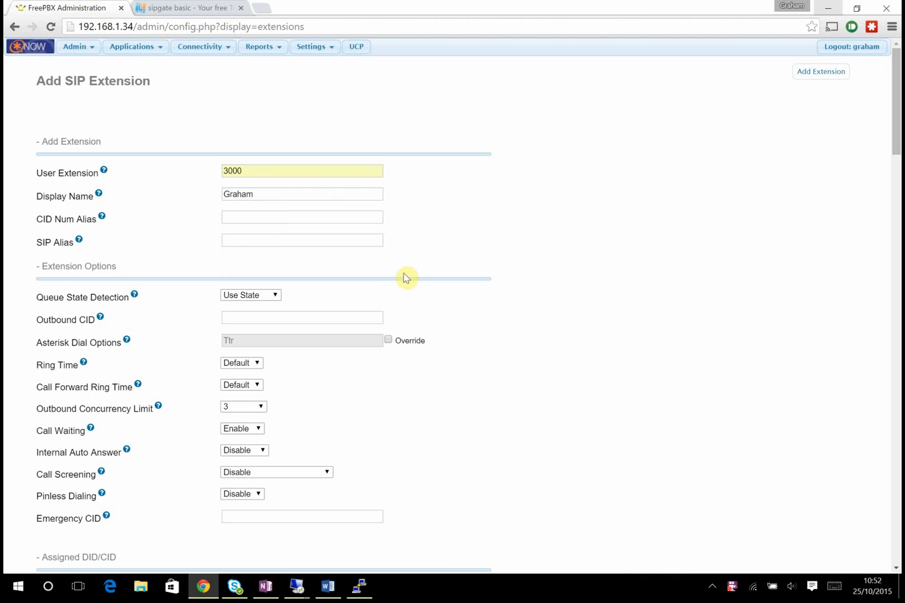
- Replace the auto-generated secret with a chosen password
scroll(398, 290, "down", 1)
scroll(396, 288, "down", 2)
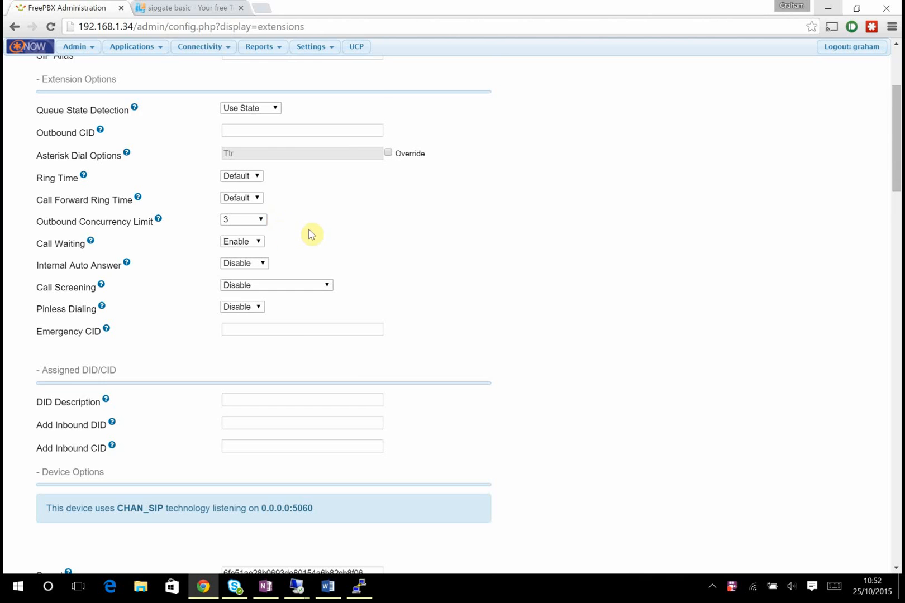
scroll(315, 235, "down", 2)
scroll(315, 234, "down", 2)
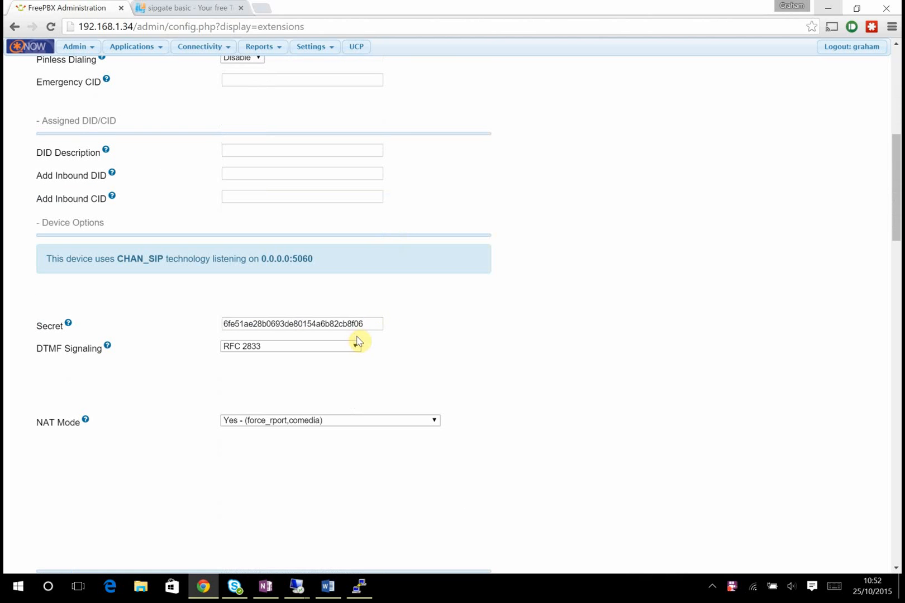
left_click(377, 323)
left_click_drag(378, 323, 136, 328)
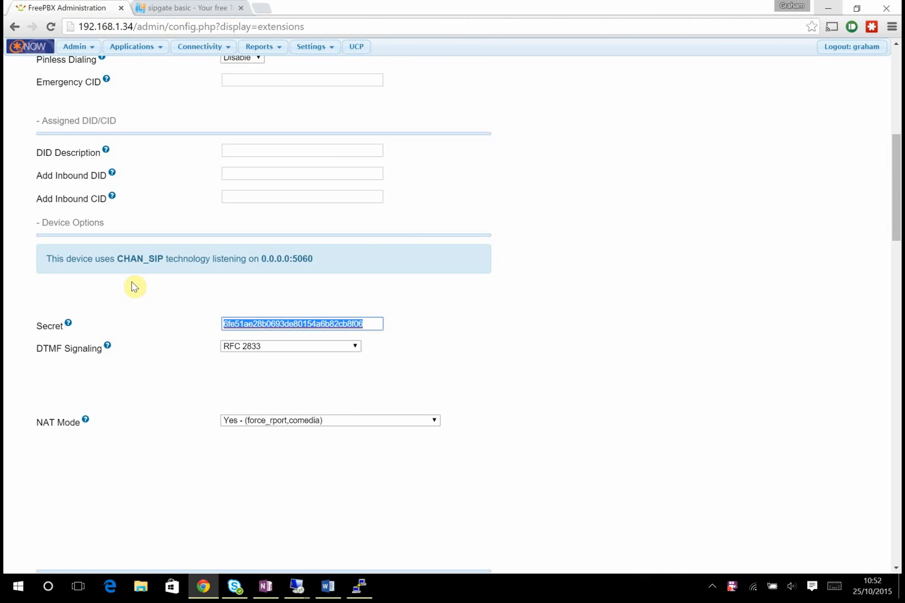
key("Delete")
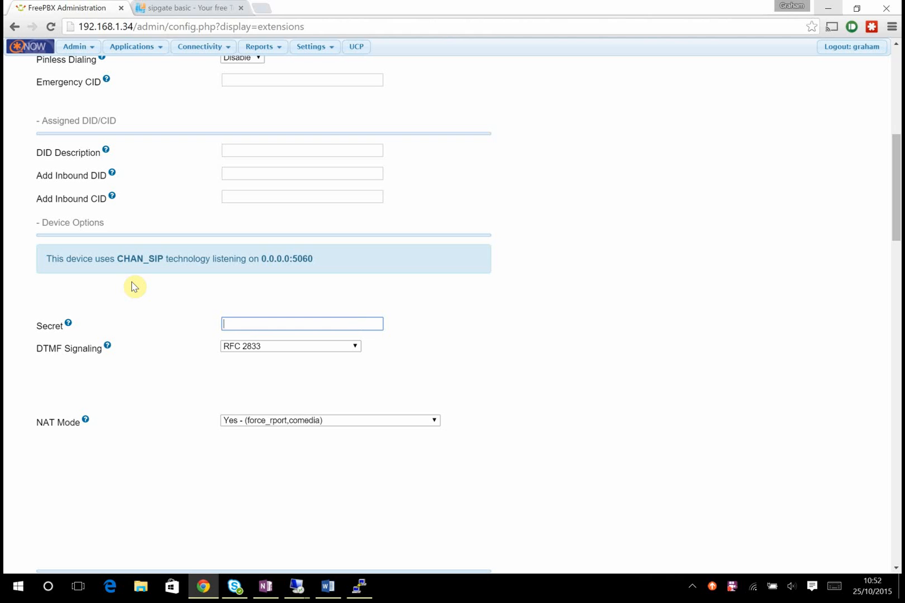
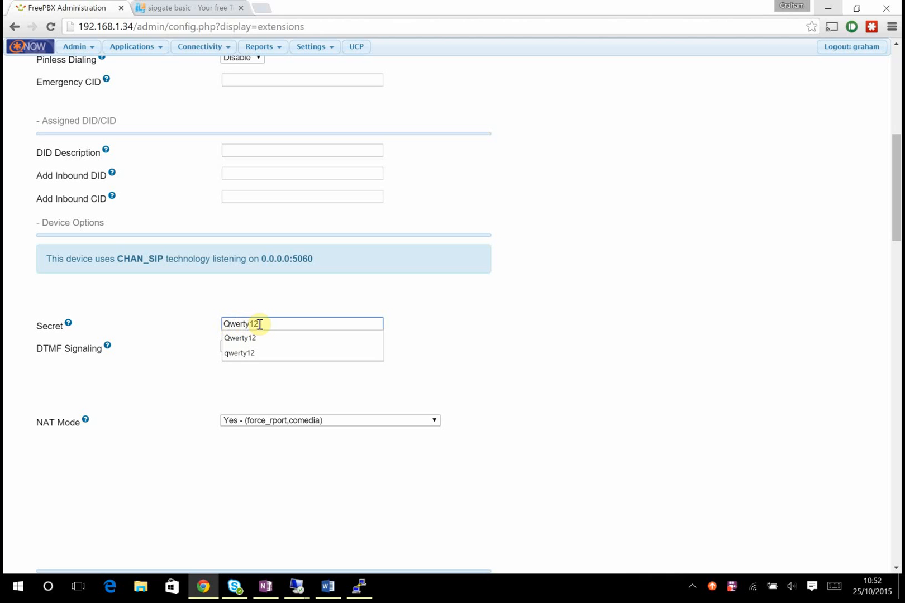
left_click_drag(228, 323, 215, 323)
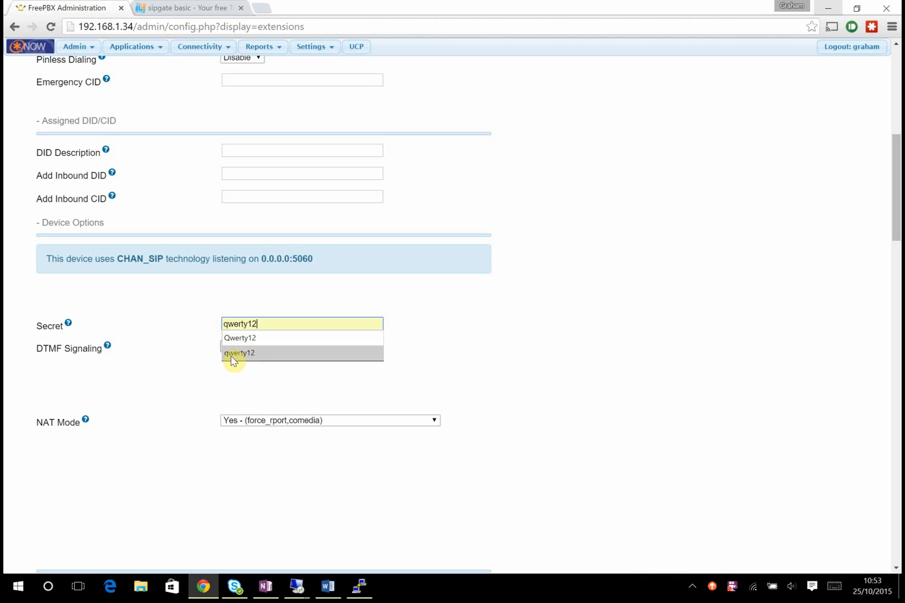
left_click(575, 314)
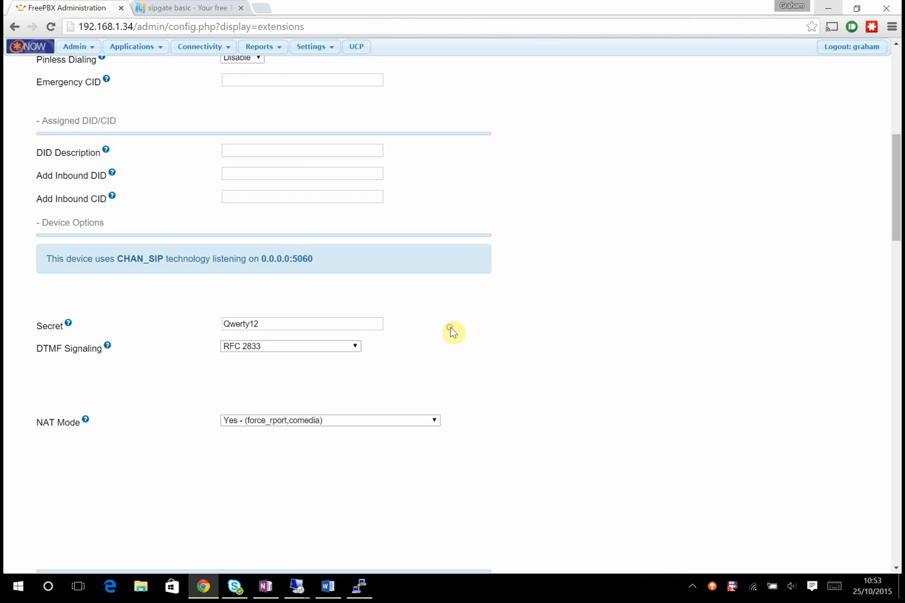
- Submit extension 3000 and apply the configuration
scroll(453, 330, "down", 1)
scroll(452, 330, "down", 8)
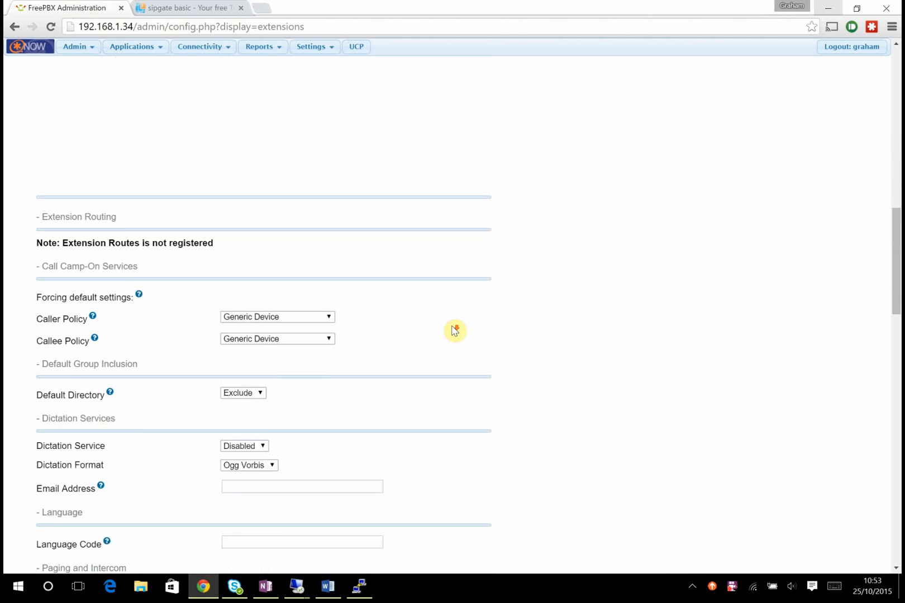
scroll(454, 330, "down", 5)
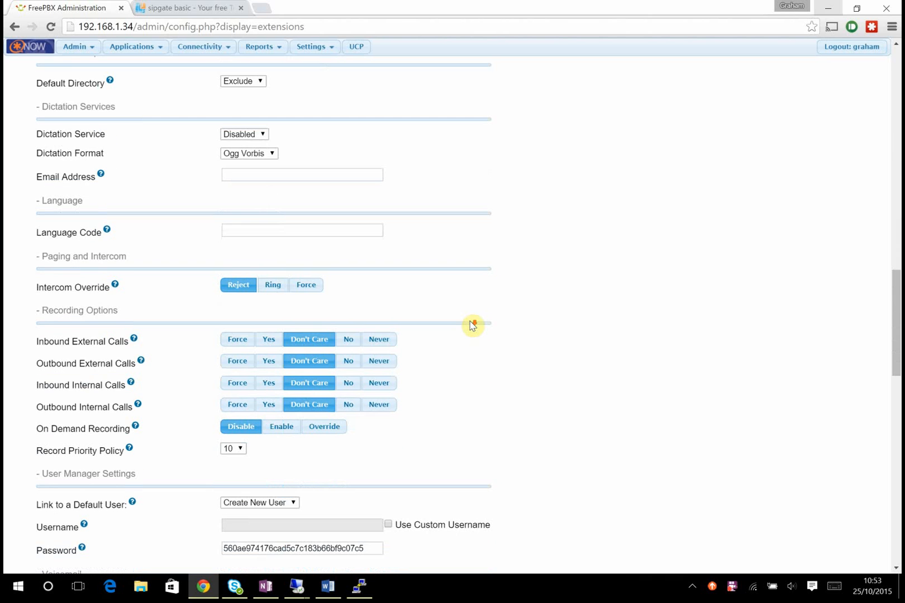
scroll(472, 325, "down", 1)
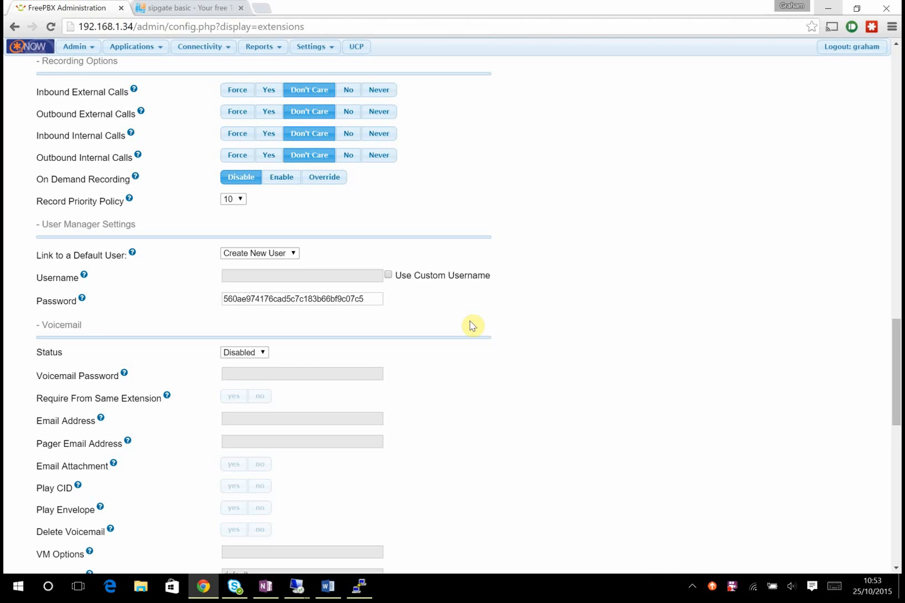
scroll(472, 325, "down", 2)
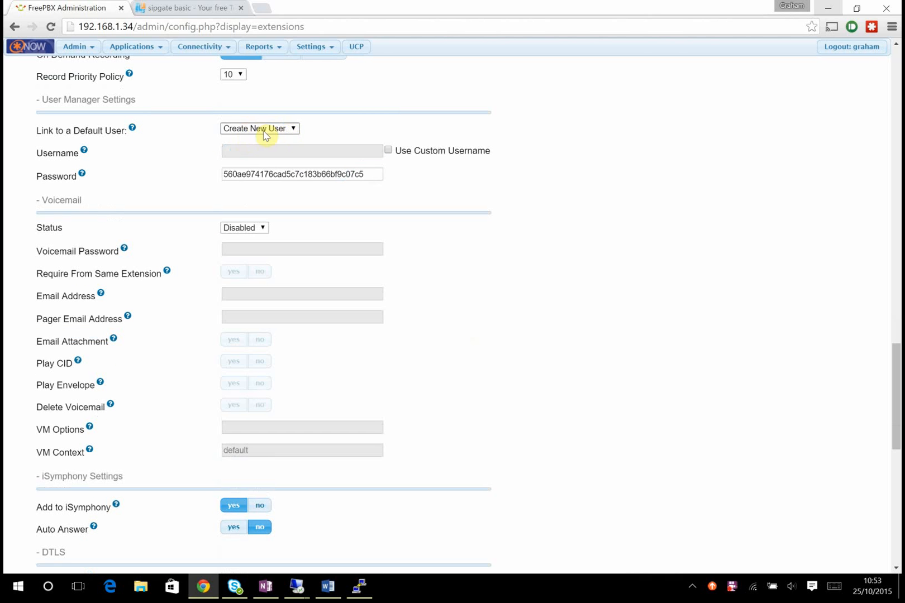
scroll(562, 316, "down", 2)
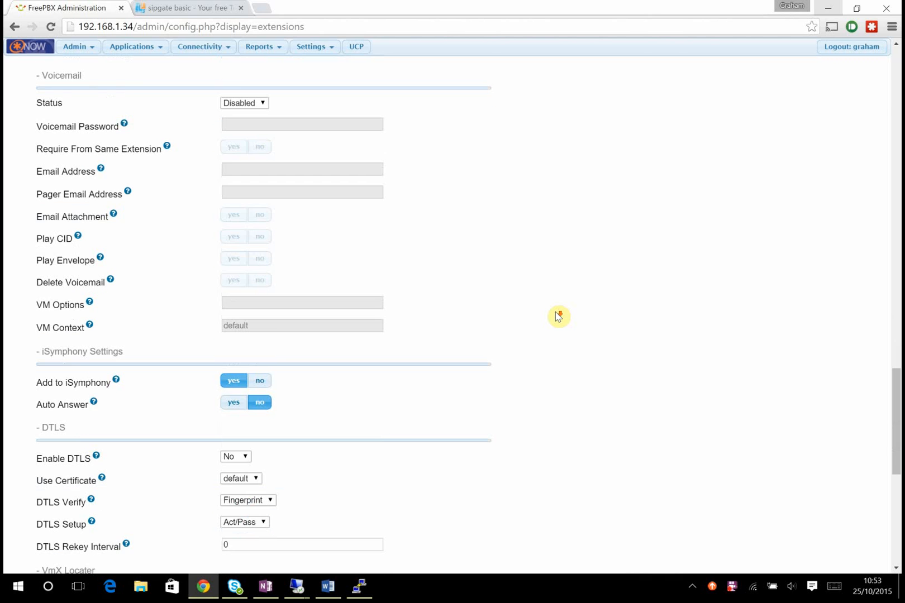
scroll(557, 316, "down", 4)
scroll(533, 315, "down", 3)
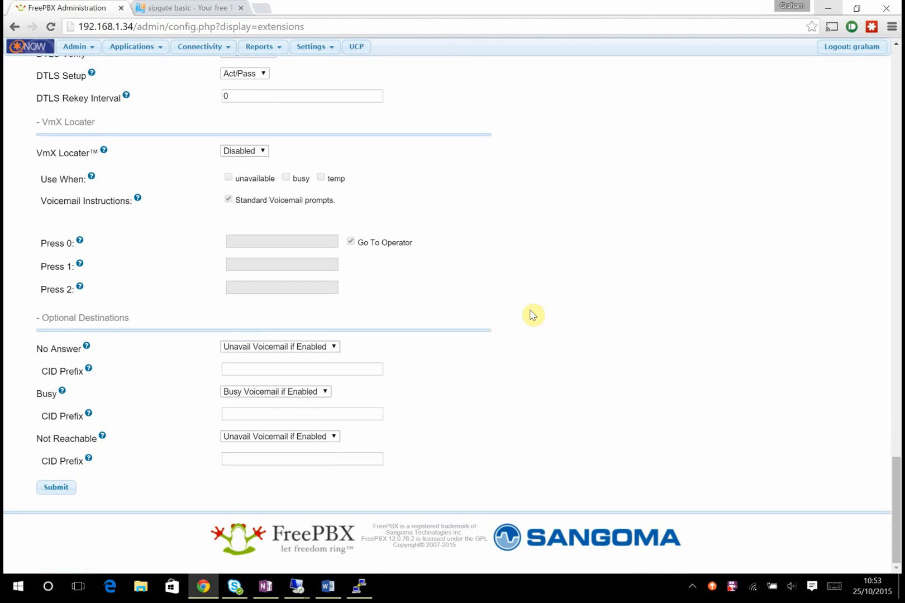
left_click(58, 487)
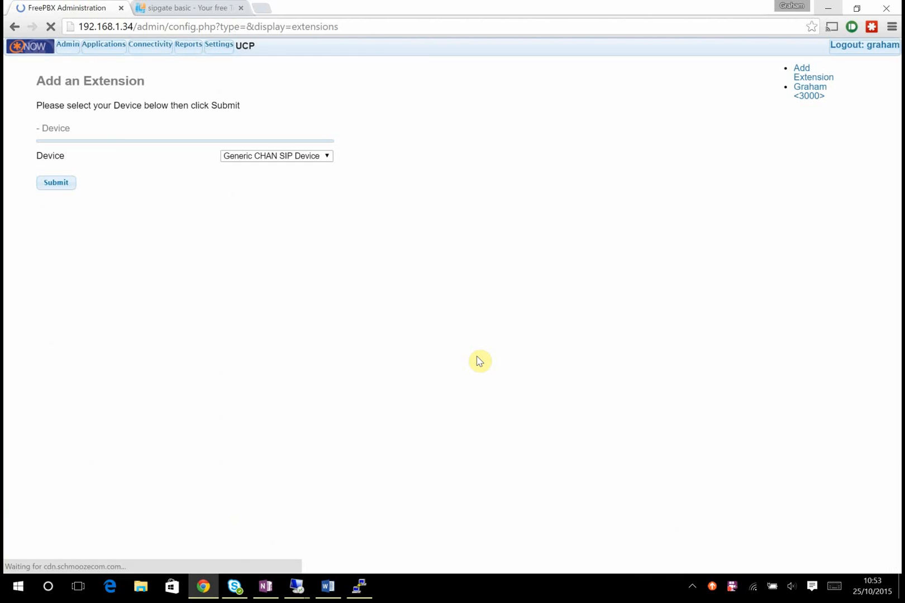
left_click(402, 47)
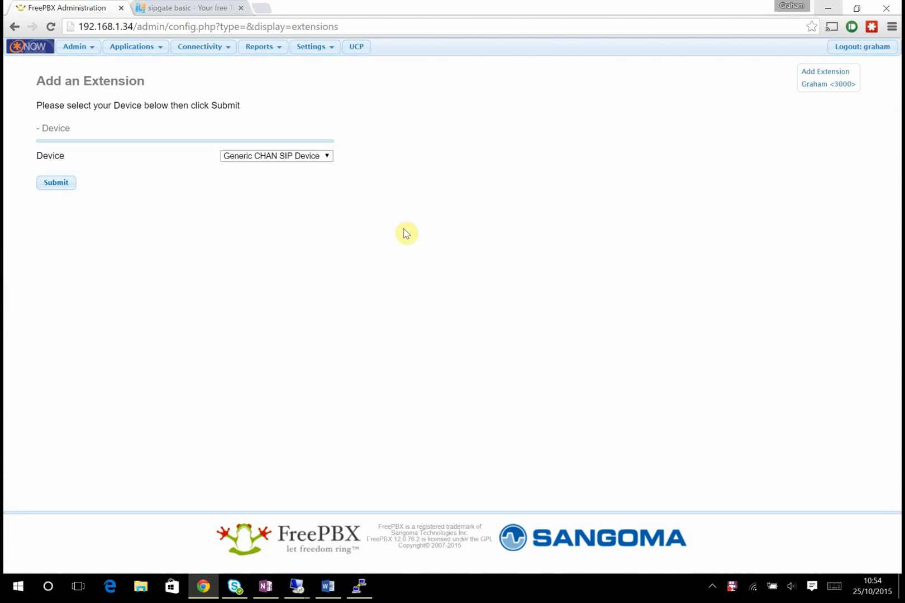
- Show the Zoiper softphone window from the system tray
left_click(713, 587)
right_click(674, 563)
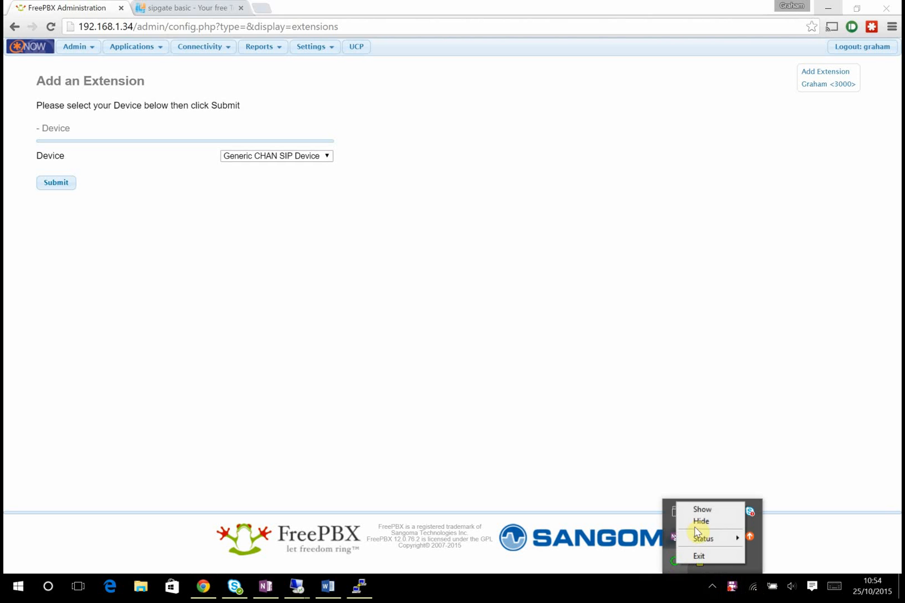
left_click(703, 508)
left_click_drag(638, 172, 639, 157)
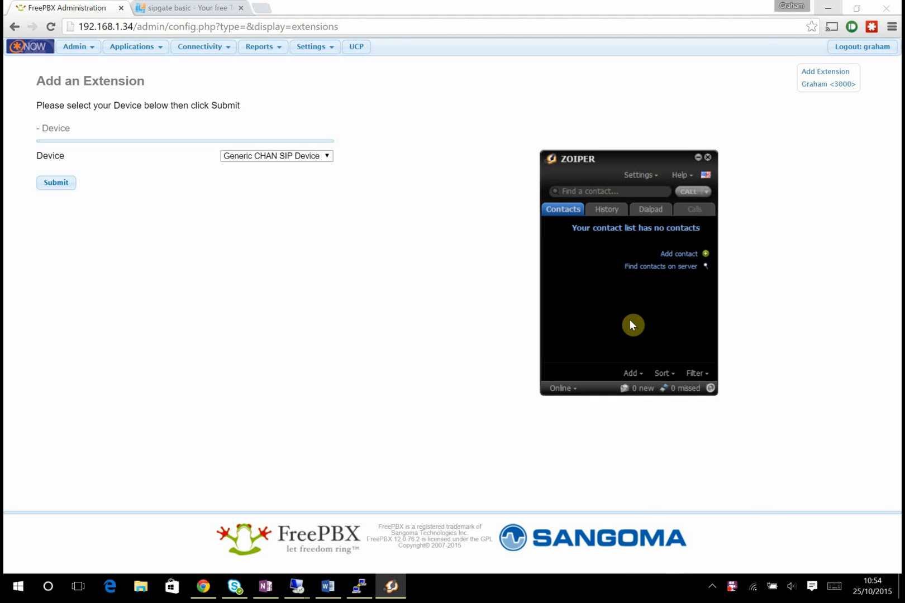
left_click(641, 175)
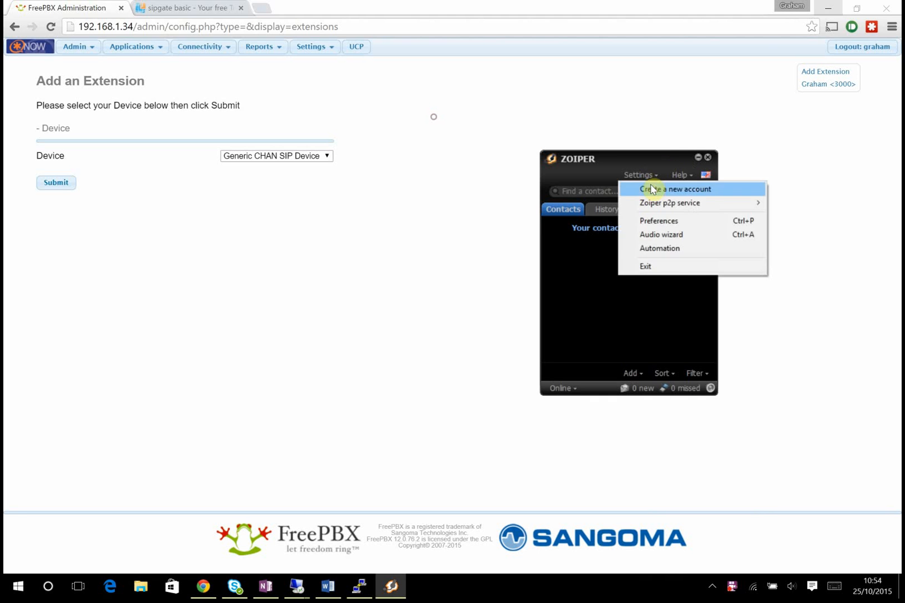
left_click(653, 188)
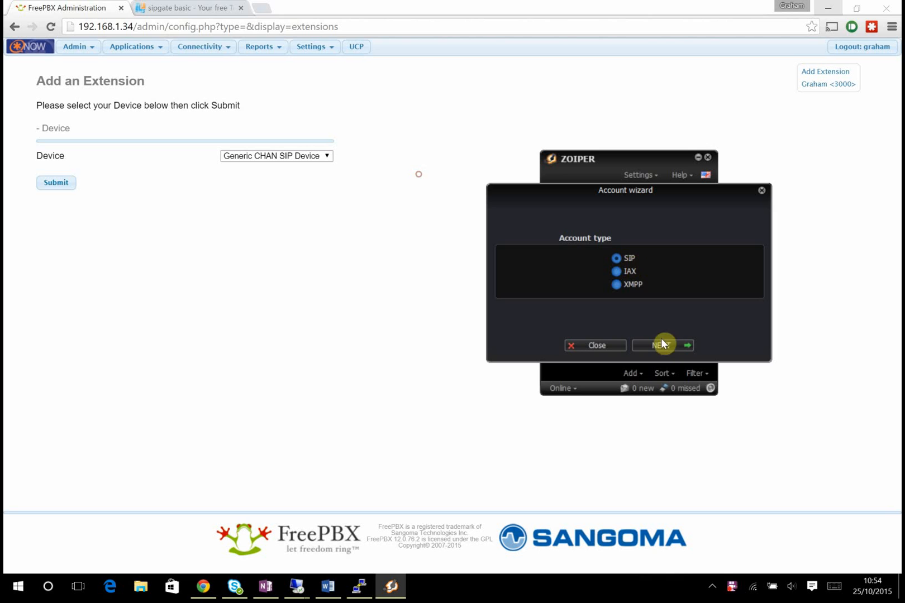
left_click(662, 345)
left_click(637, 238)
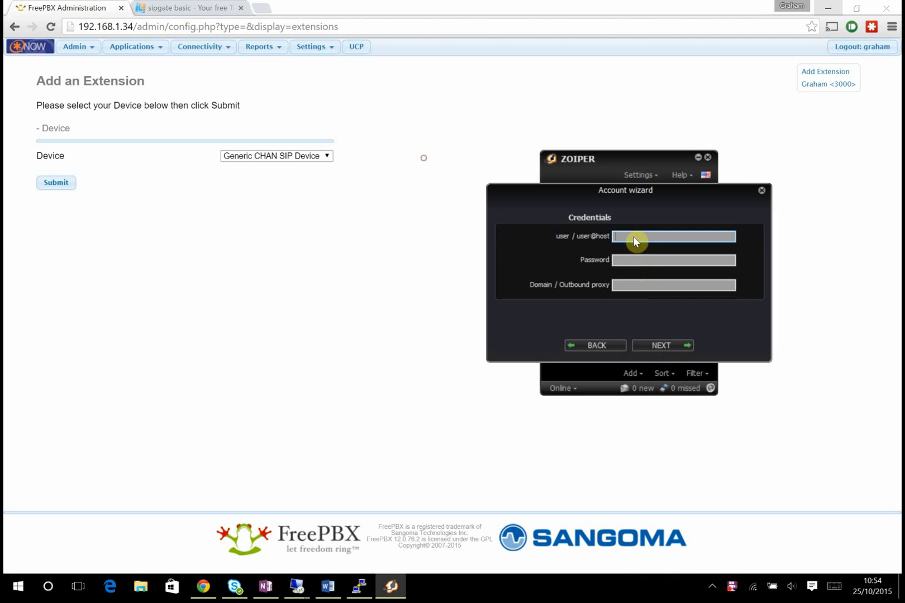
type("3000@192.168.1.34")
key("Tab")
type("••••••")
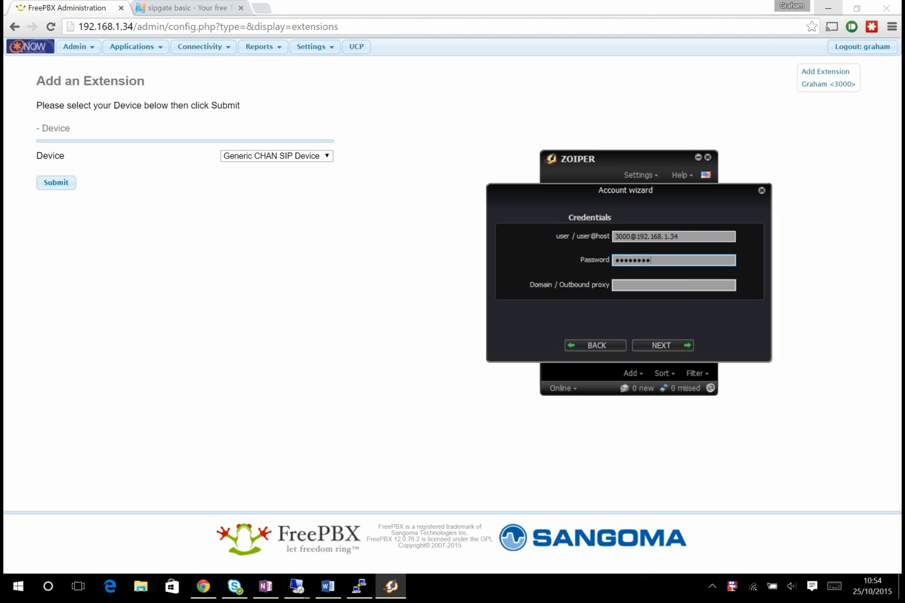
- Finish the account wizard so the account is configured, and close it
left_click(640, 286)
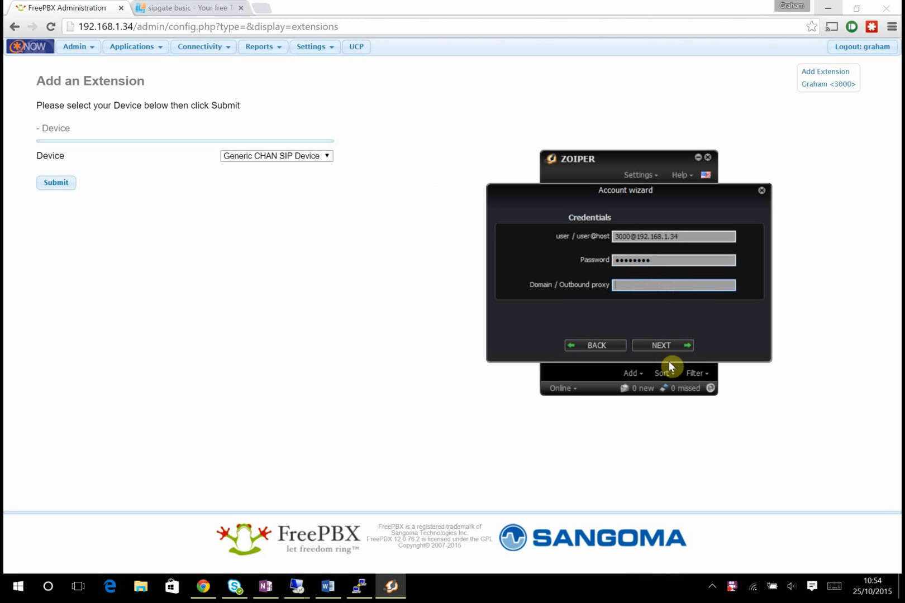
left_click(680, 345)
left_click(679, 345)
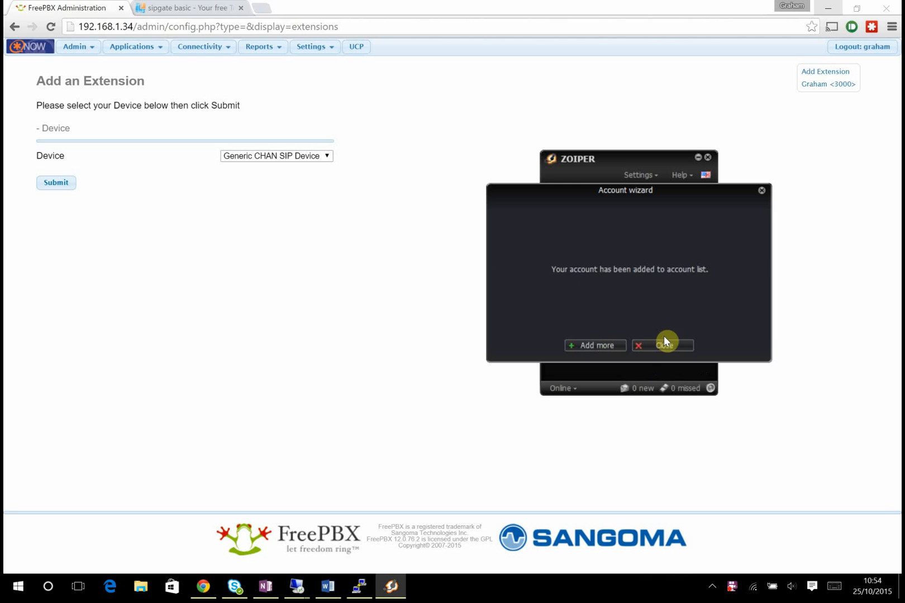
left_click(664, 346)
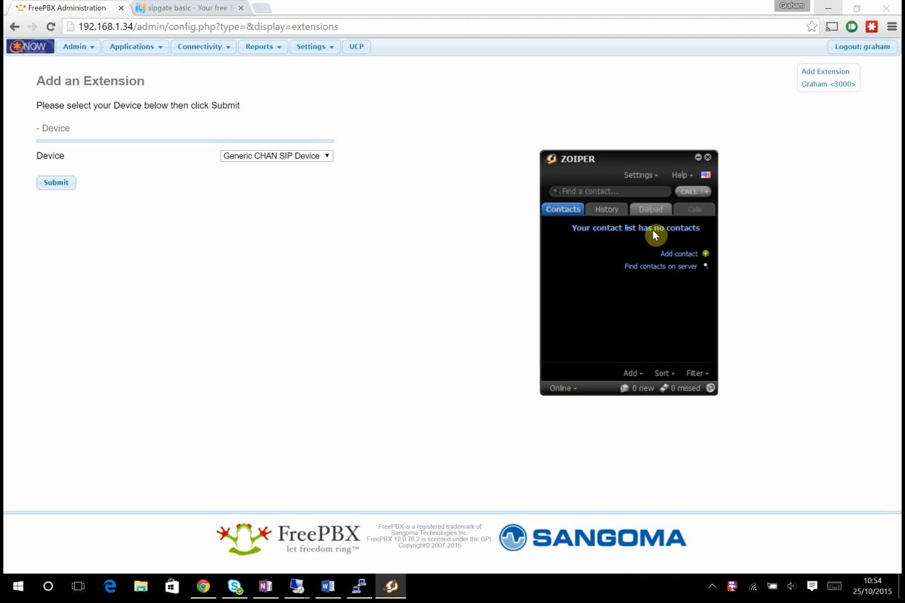
left_click_drag(601, 167, 610, 166)
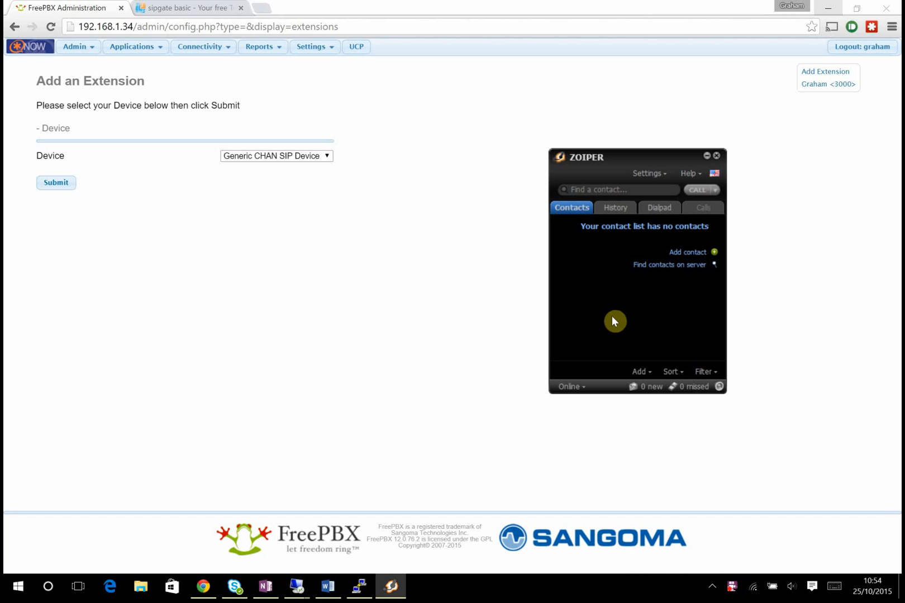
- Check the Asterisk CLI NOTICE line for peer 3000, then minimise the PuTTY terminal
left_click(365, 593)
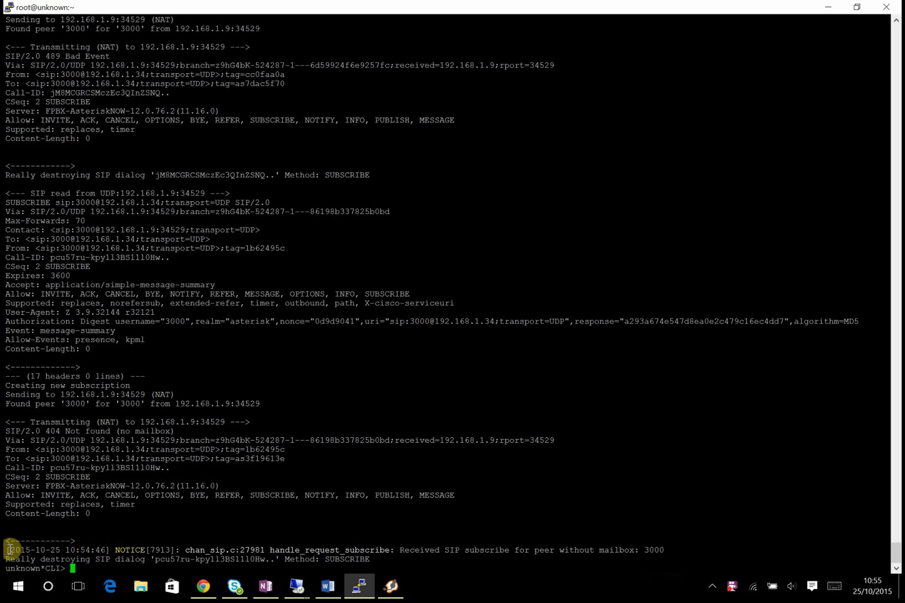
left_click_drag(10, 550, 689, 560)
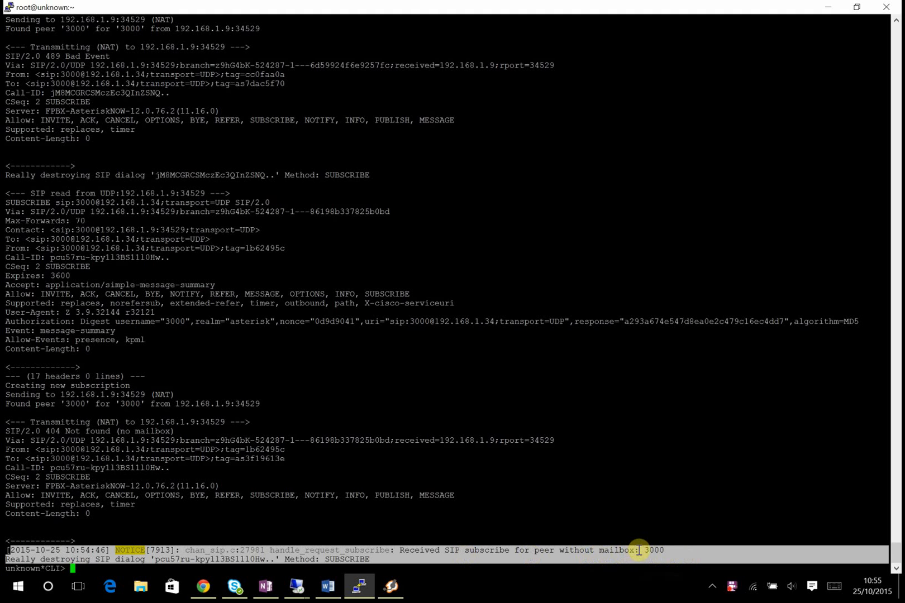
left_click(414, 534)
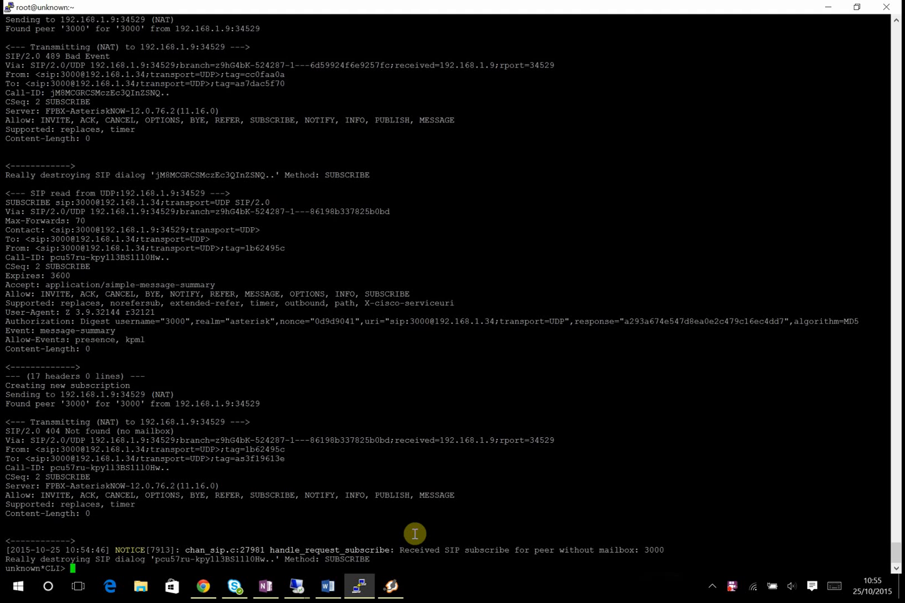
left_click(830, 9)
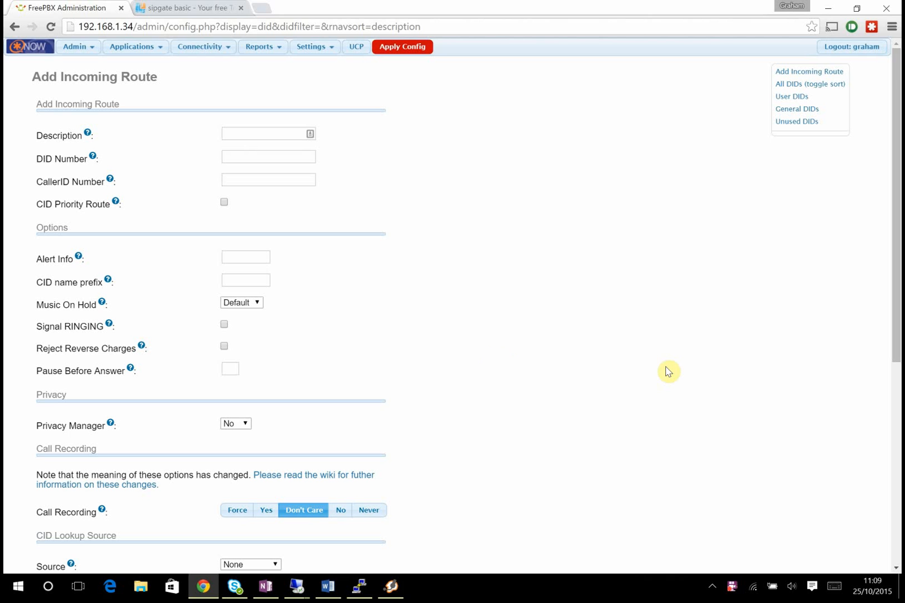
- Move the Zoiper softphone aside and open FreePBX's Connectivity > Inbound Routes page
left_click(391, 587)
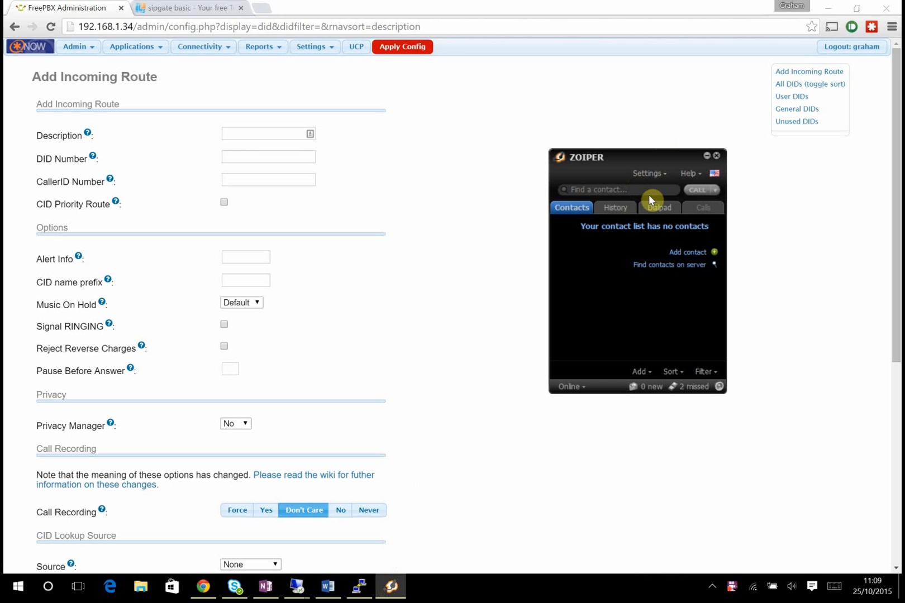
left_click_drag(644, 157, 745, 212)
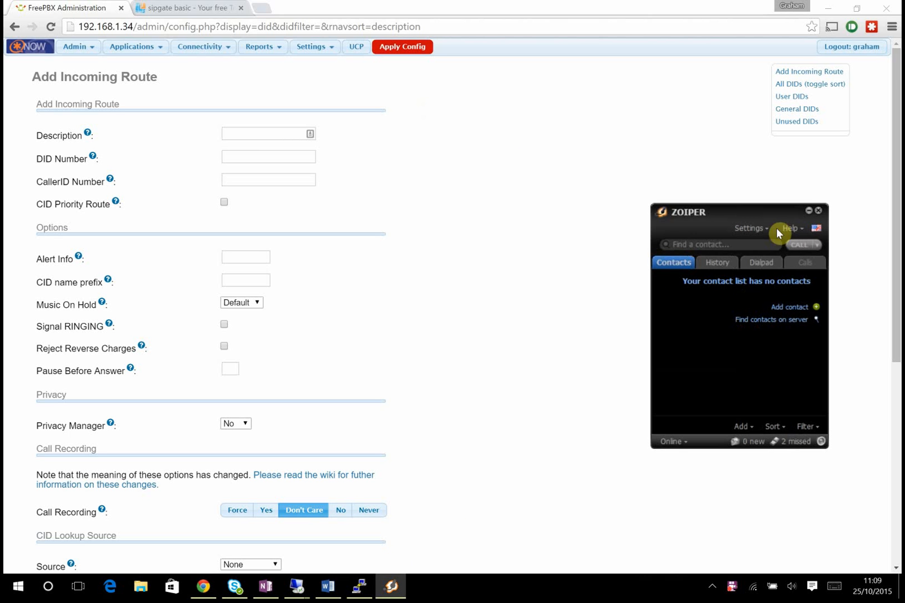
left_click(508, 182)
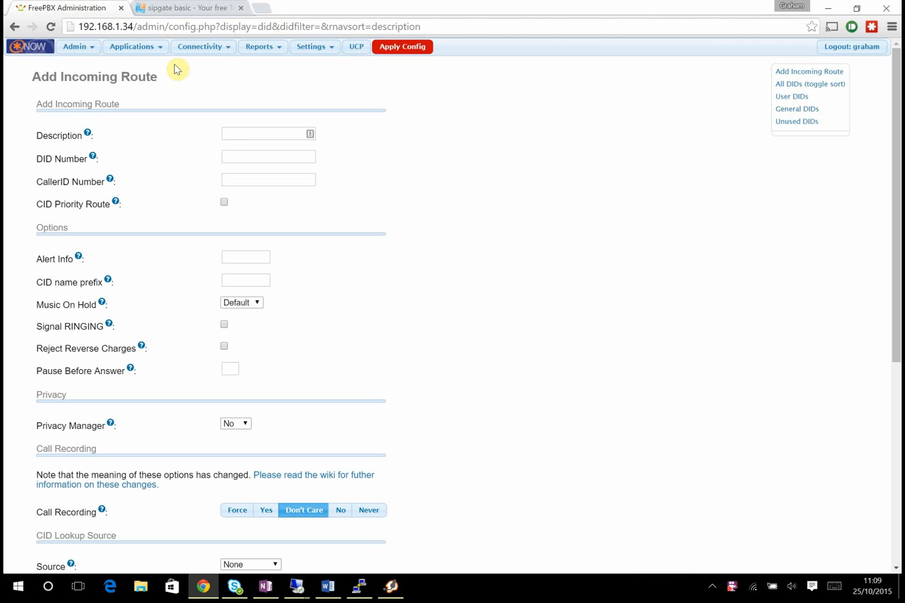
left_click(216, 48)
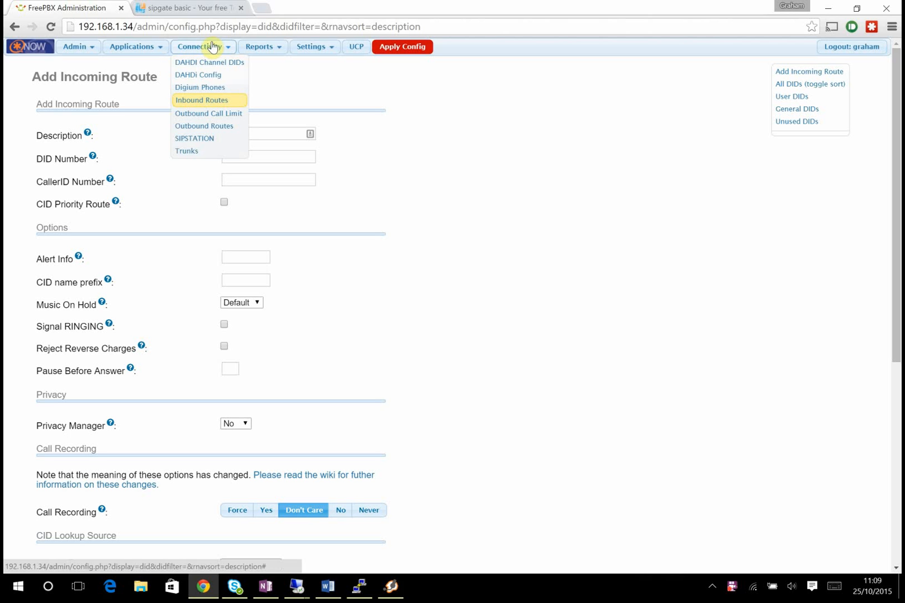
left_click(145, 93)
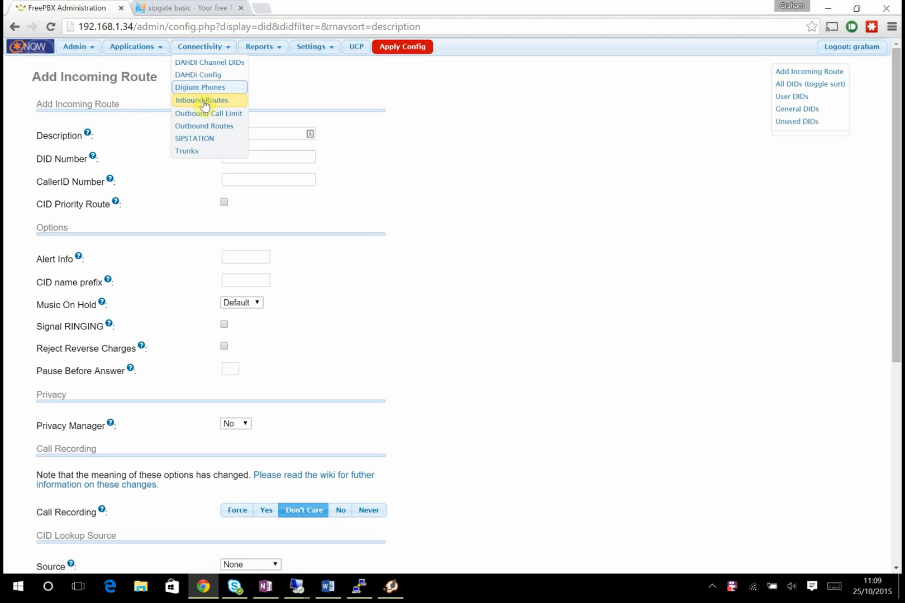
left_click(423, 104)
left_click(262, 135)
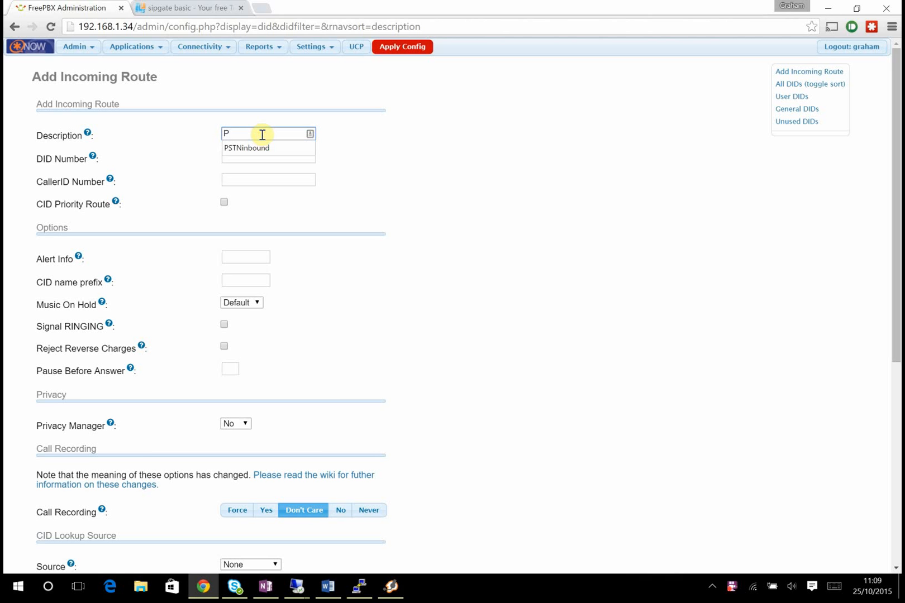
type("P")
left_click(246, 148)
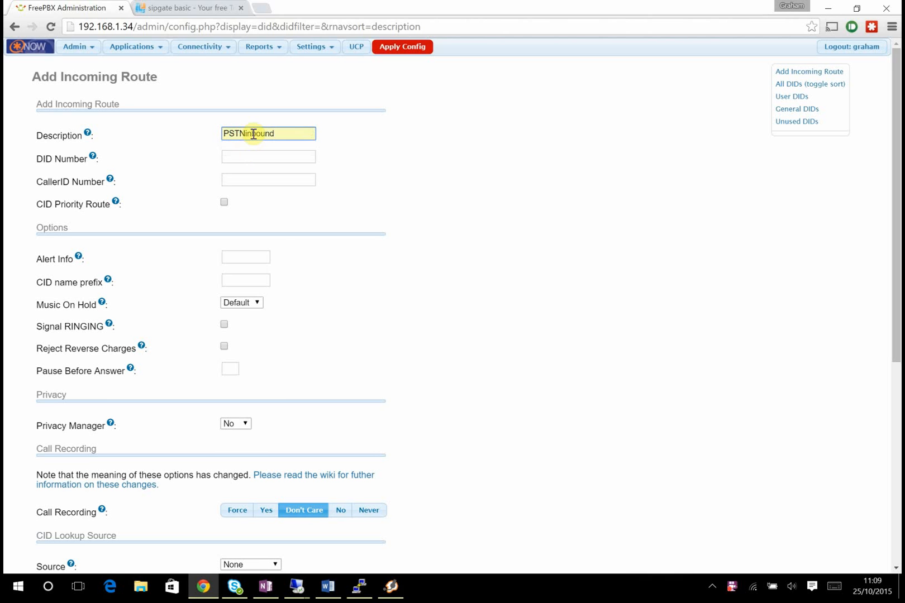
left_click(252, 157)
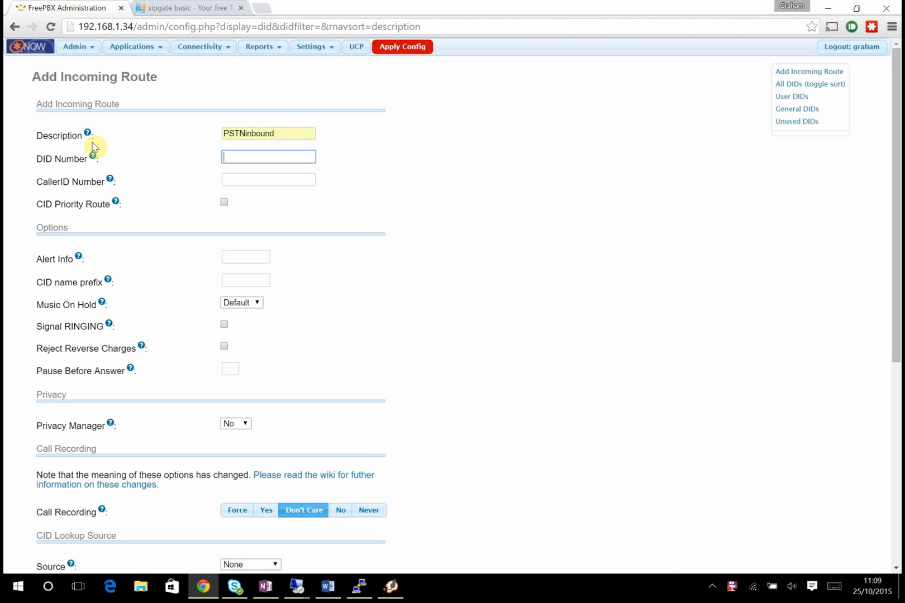
left_click(269, 154)
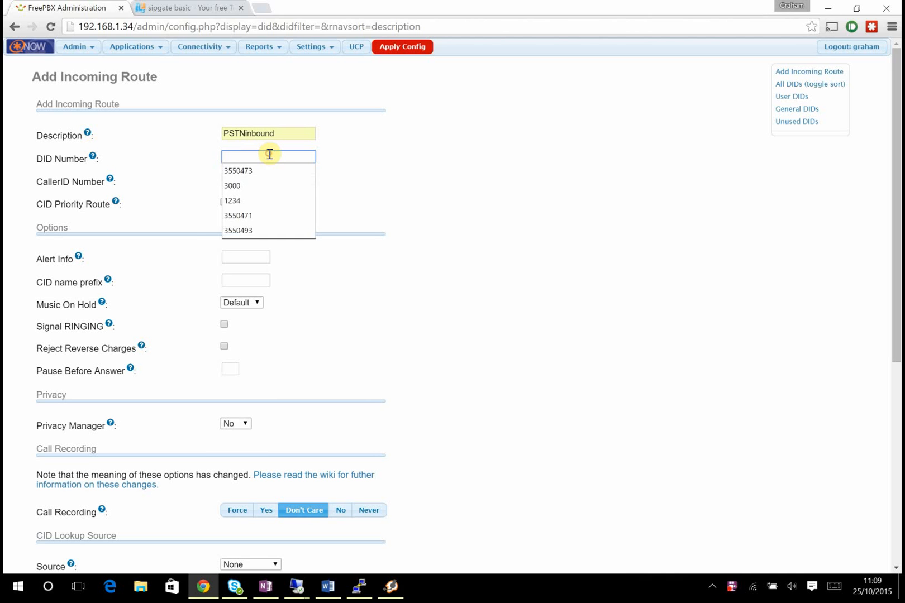
left_click(264, 175)
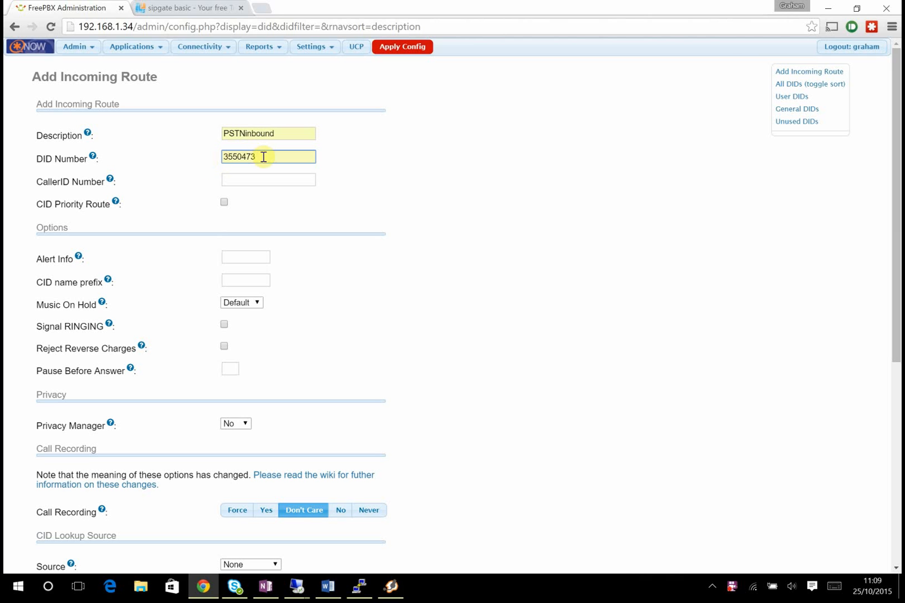
- Verify the DID number 3550473 entered in the DID Number field
left_click_drag(263, 158, 192, 158)
left_click(342, 161)
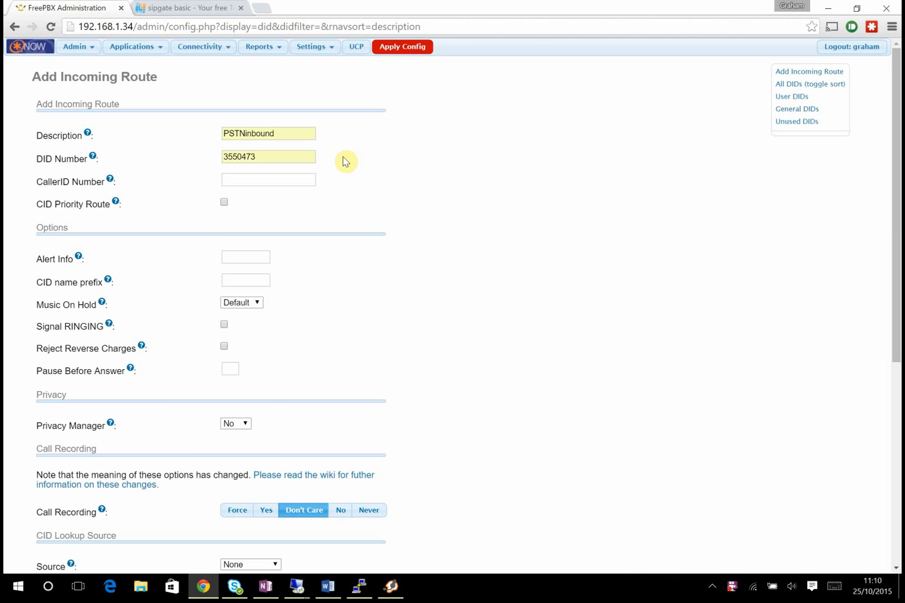
left_click(282, 156)
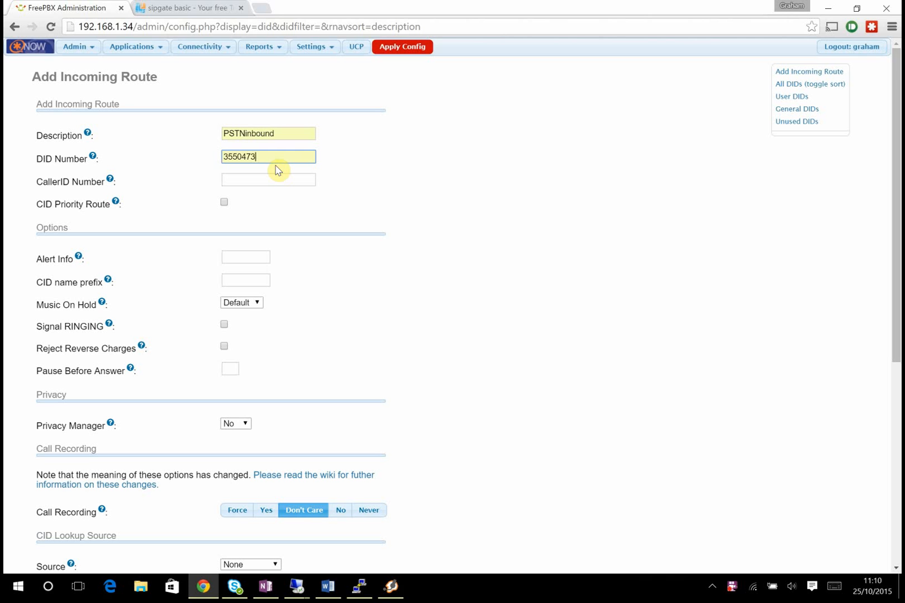
double_click(243, 155)
left_click(393, 161)
double_click(267, 156)
left_click(438, 163)
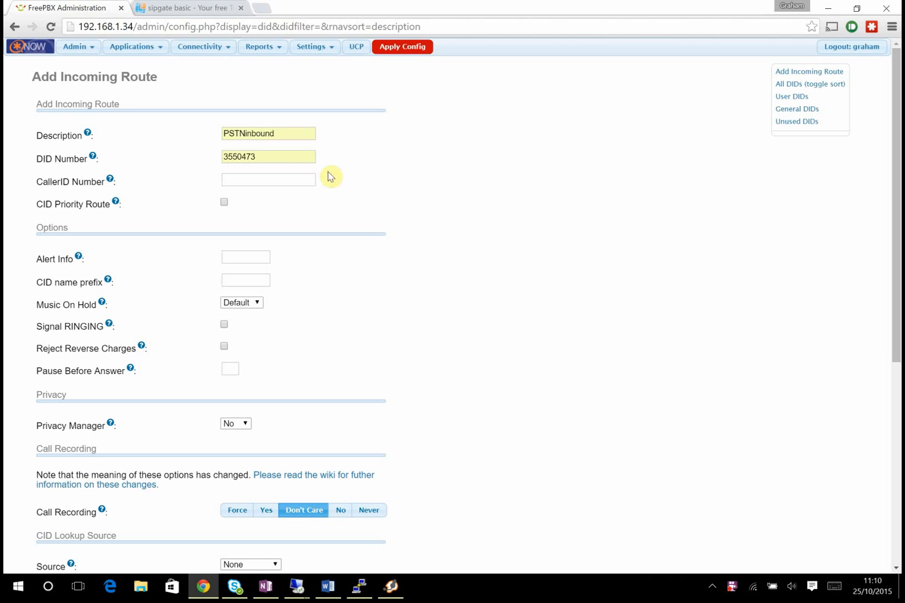
left_click(268, 158)
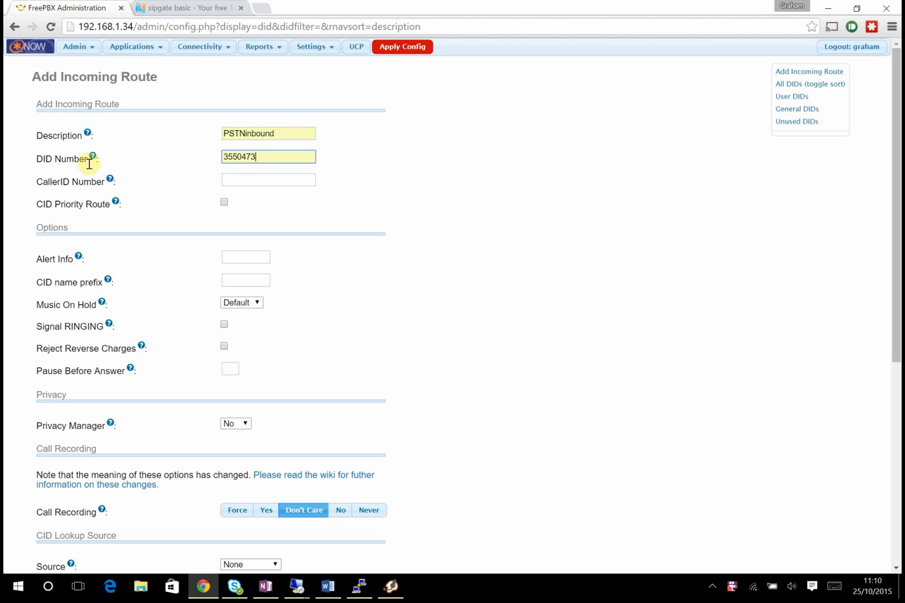
left_click_drag(268, 156, 217, 161)
left_click(402, 166)
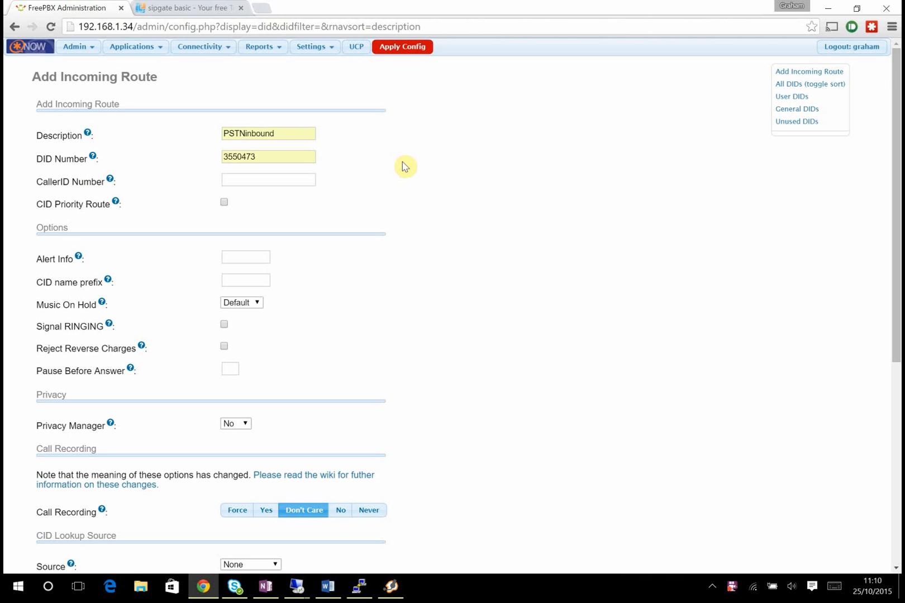
- Set the route destination to Extensions > 3000, submit, and apply the config
scroll(405, 167, "down", 1)
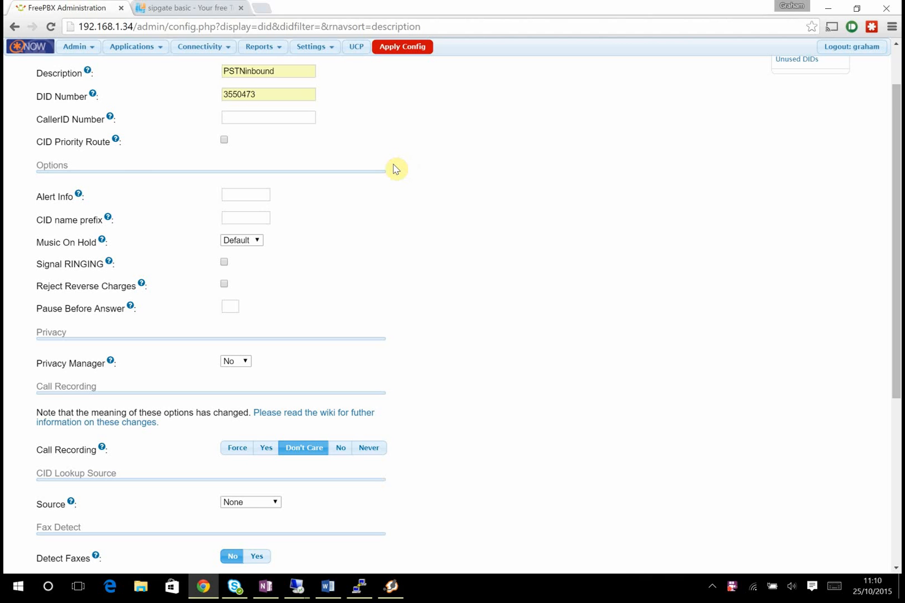
scroll(404, 167, "down", 4)
scroll(396, 169, "down", 1)
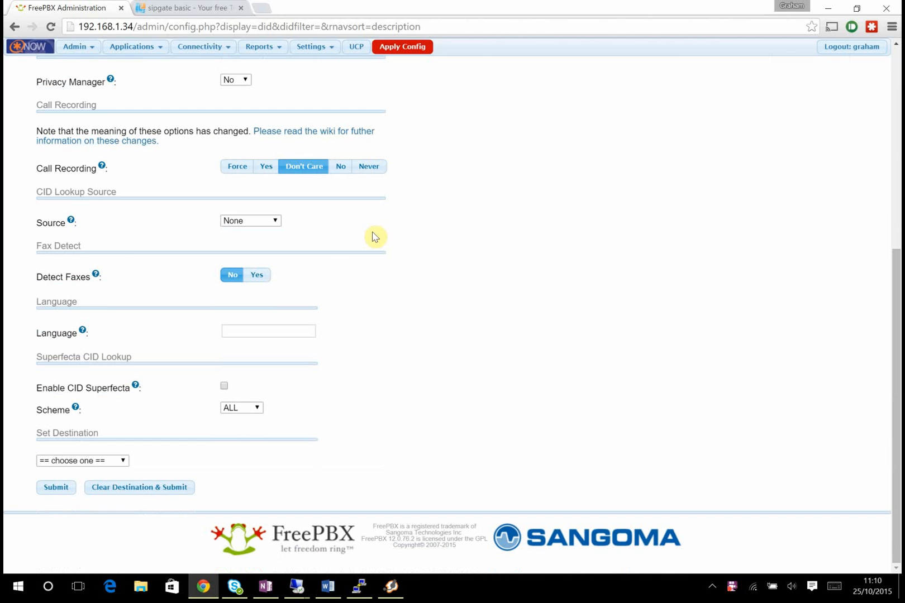
left_click(111, 462)
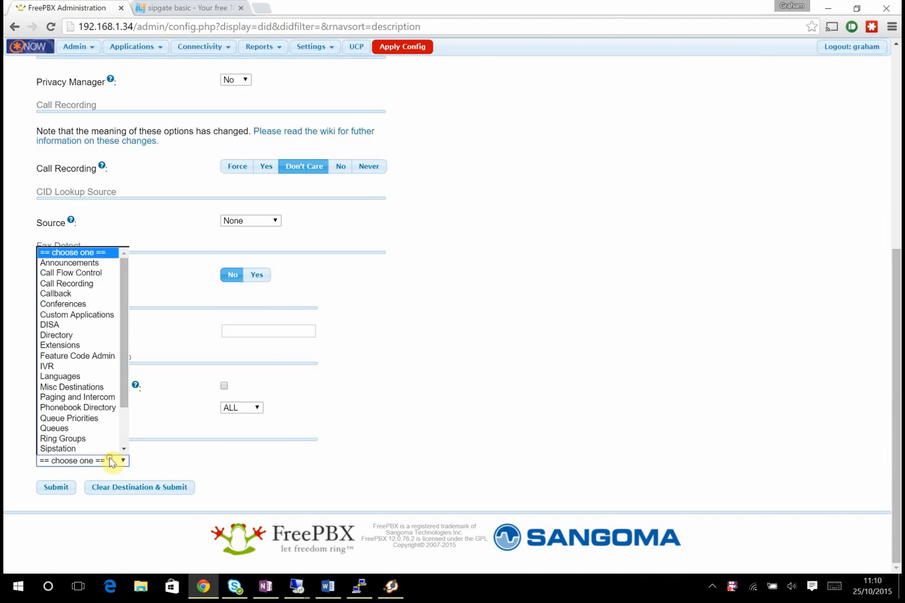
left_click(62, 346)
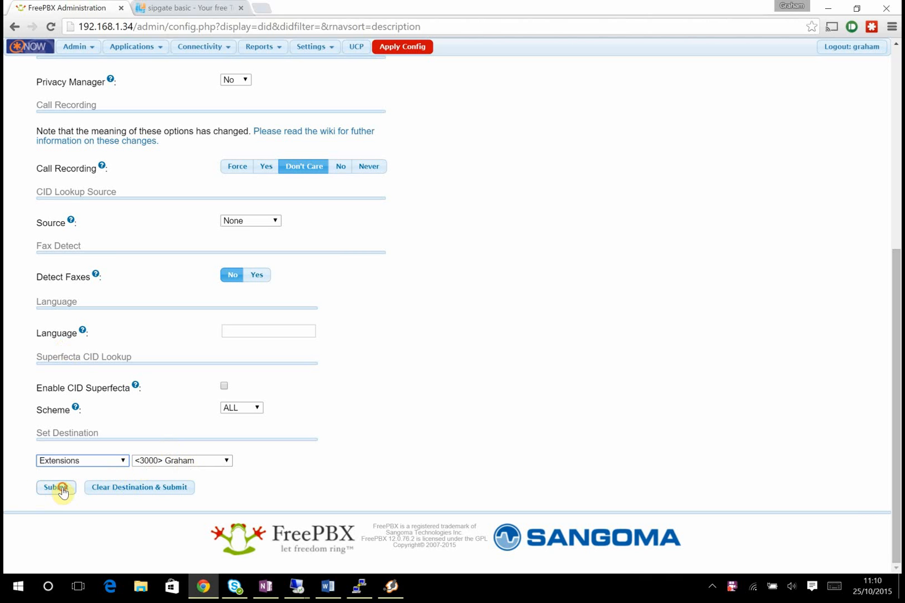
left_click(40, 492)
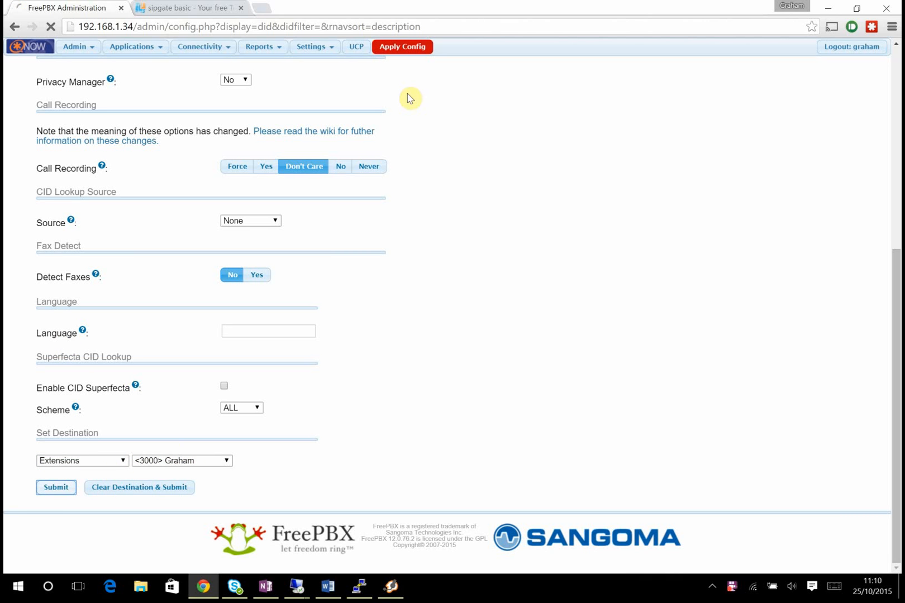
left_click(414, 48)
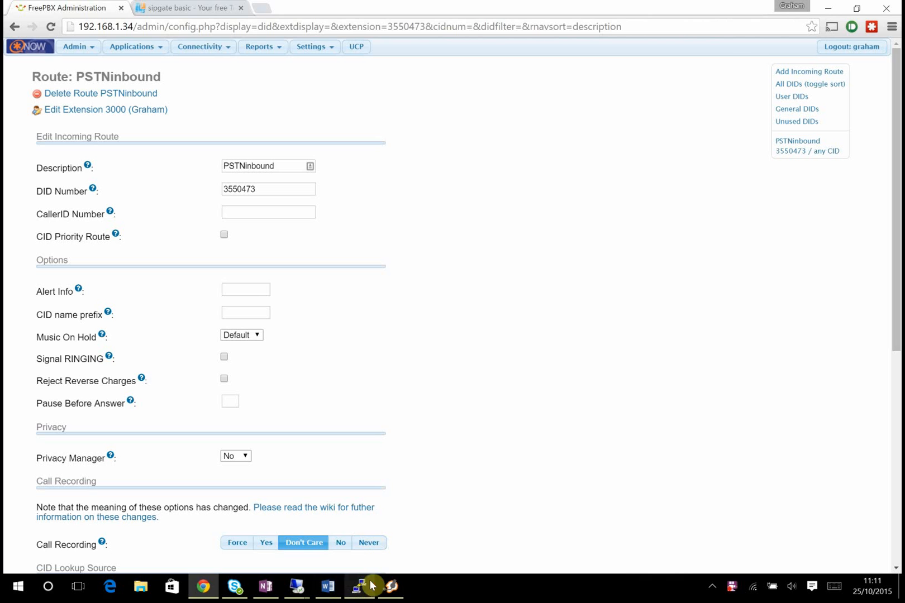
- Reject the incoming test call ringing extension 3000 in Zoiper
left_click(391, 587)
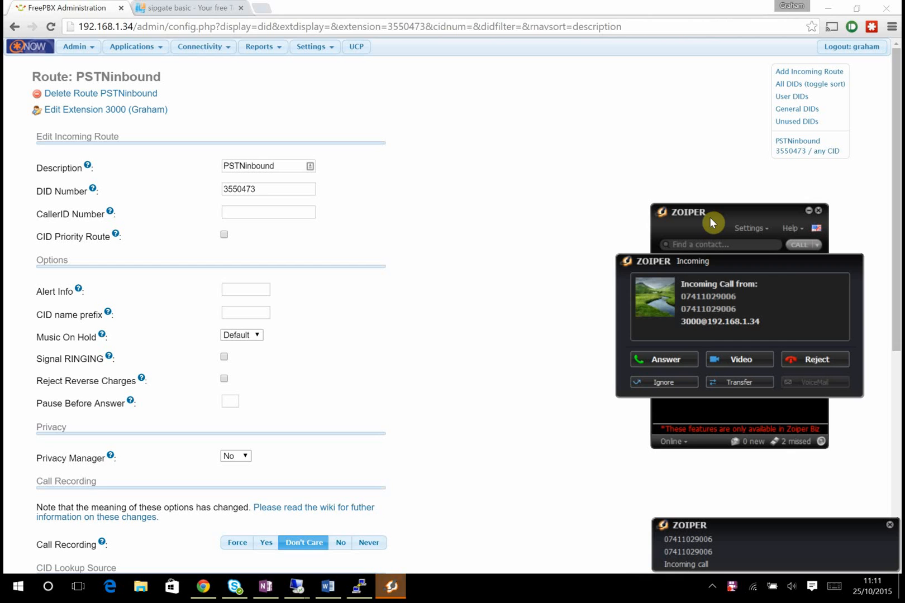
left_click(813, 359)
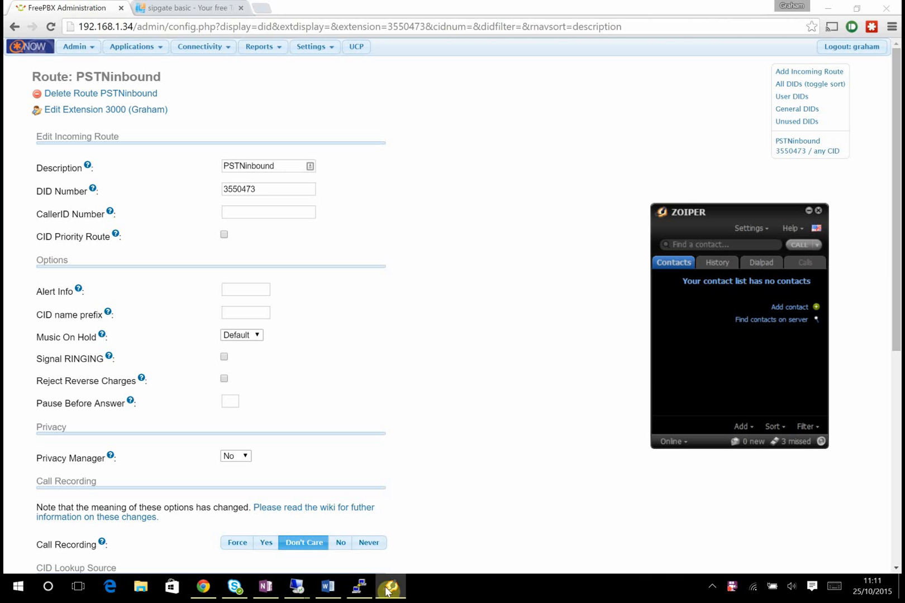
- Switch to the 192.168.1.29 remote server session and make it full screen
mouse_move(307, 591)
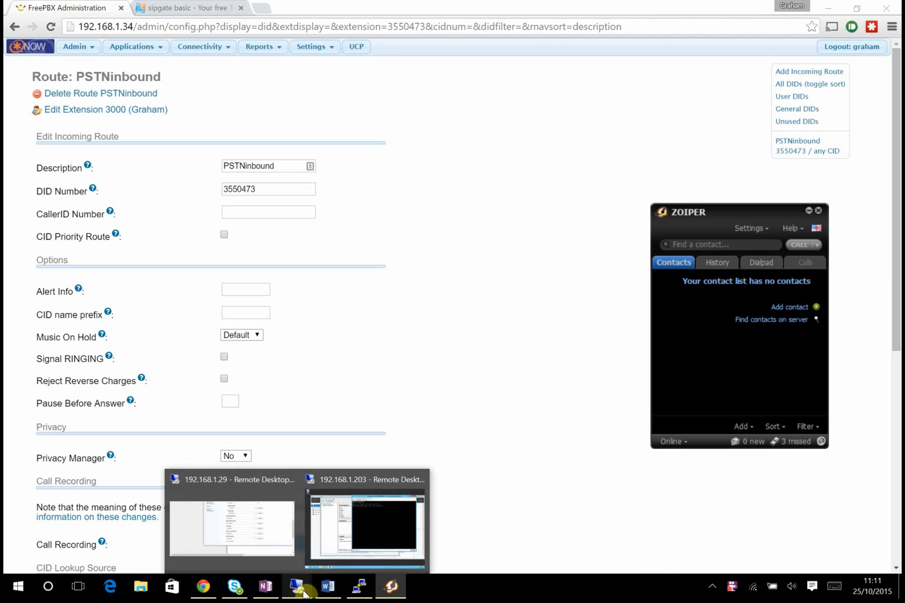
mouse_move(364, 524)
left_click(223, 516)
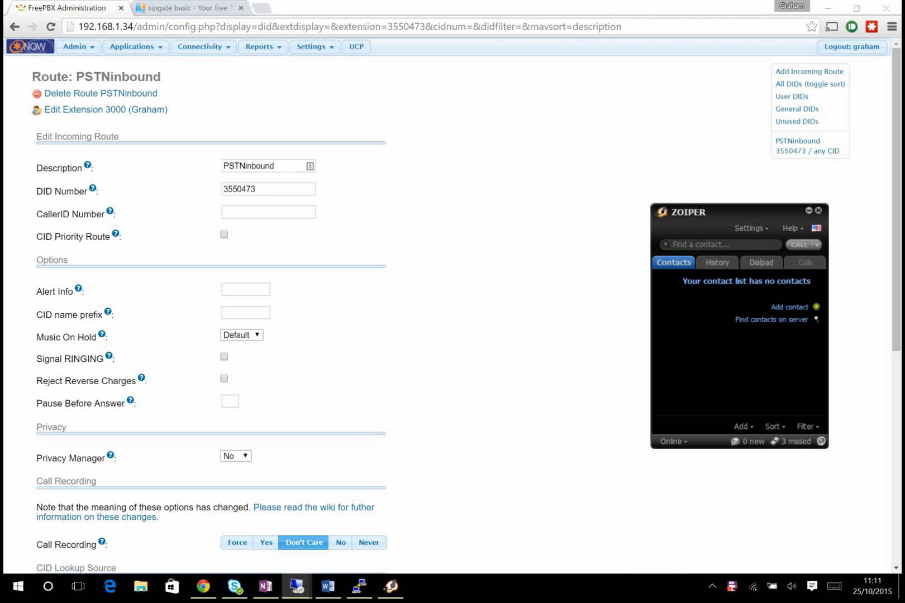
left_click_drag(512, 1, 495, 2)
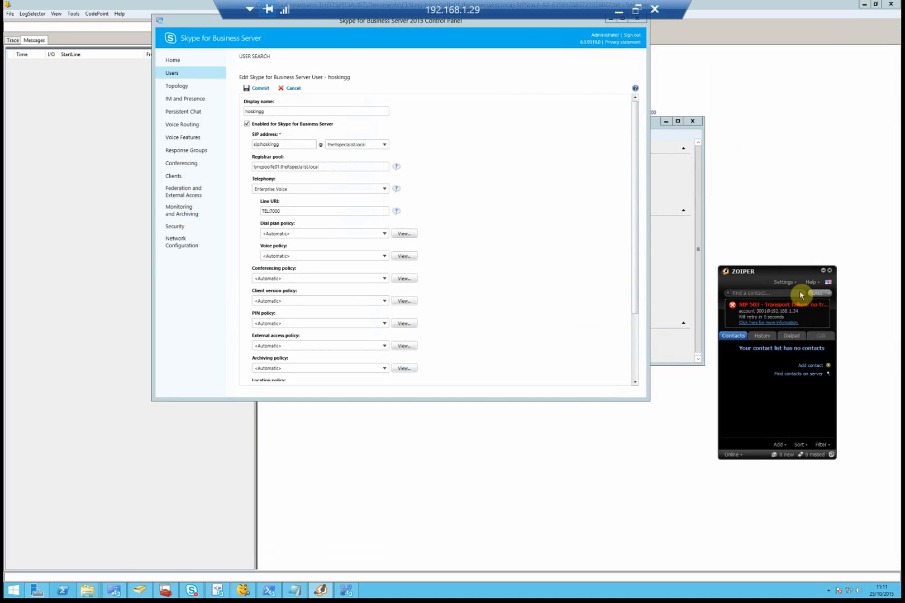
- Close the remote softphone, review the 503 Service Unavailable call trace, and bring up Topology Builder
left_click(823, 273)
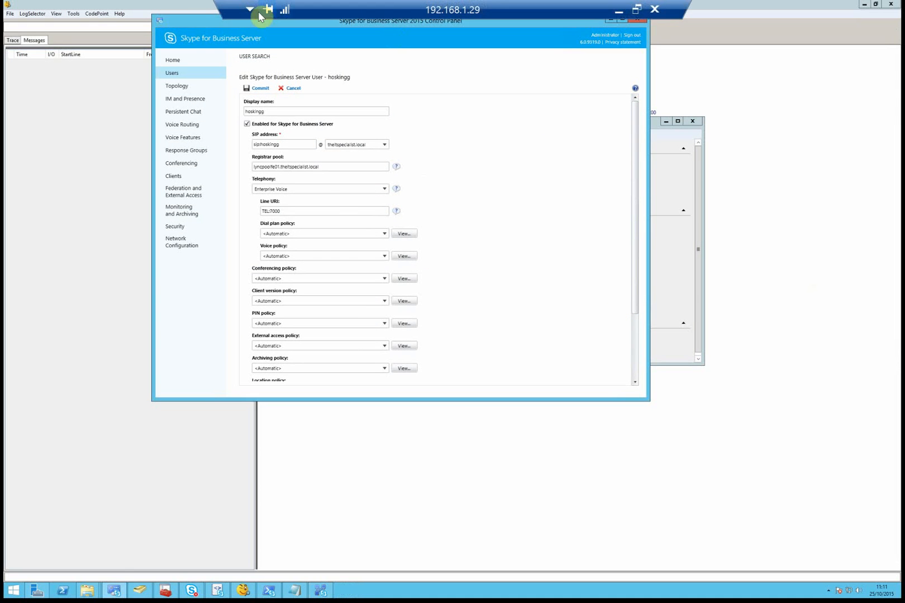
left_click_drag(228, 21, 296, 102)
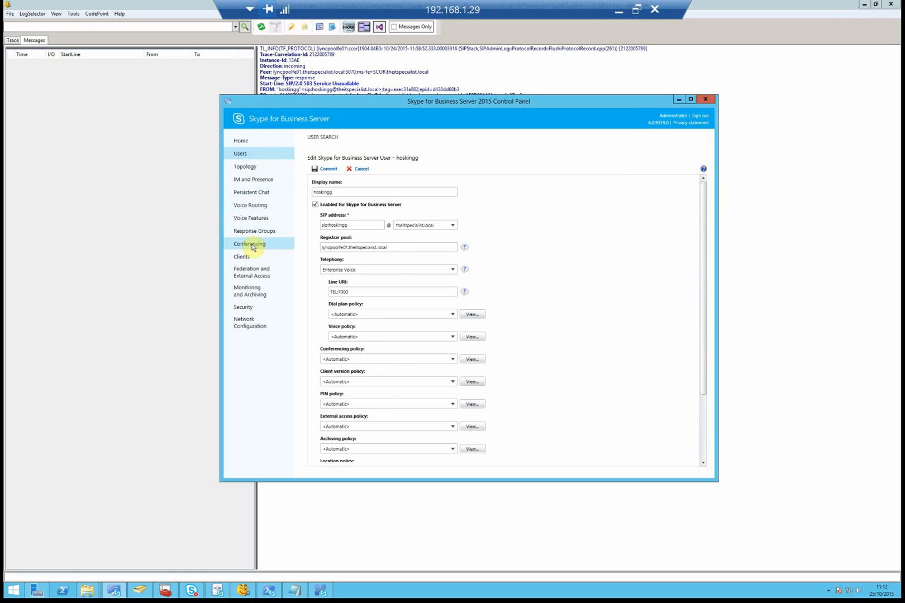
left_click(149, 501)
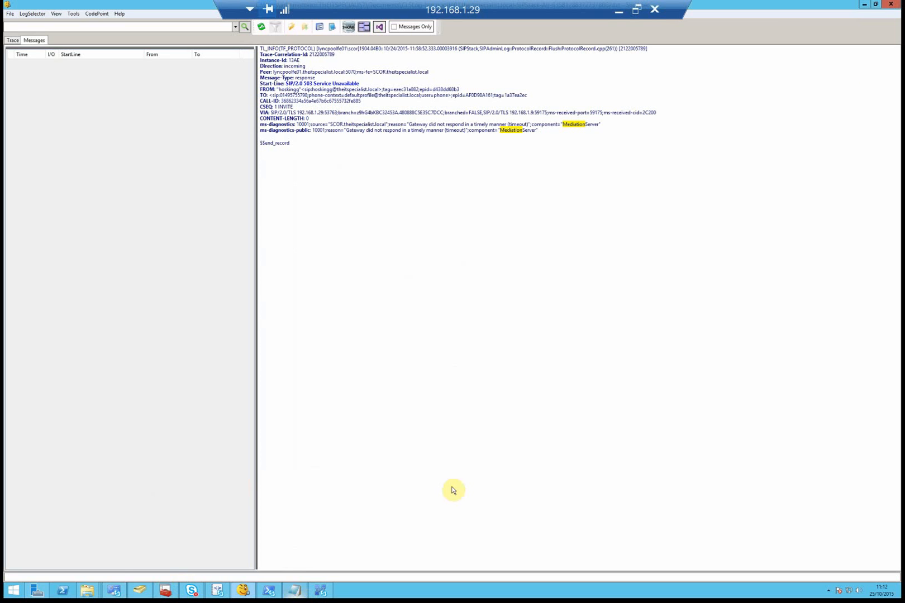
left_click(863, 6)
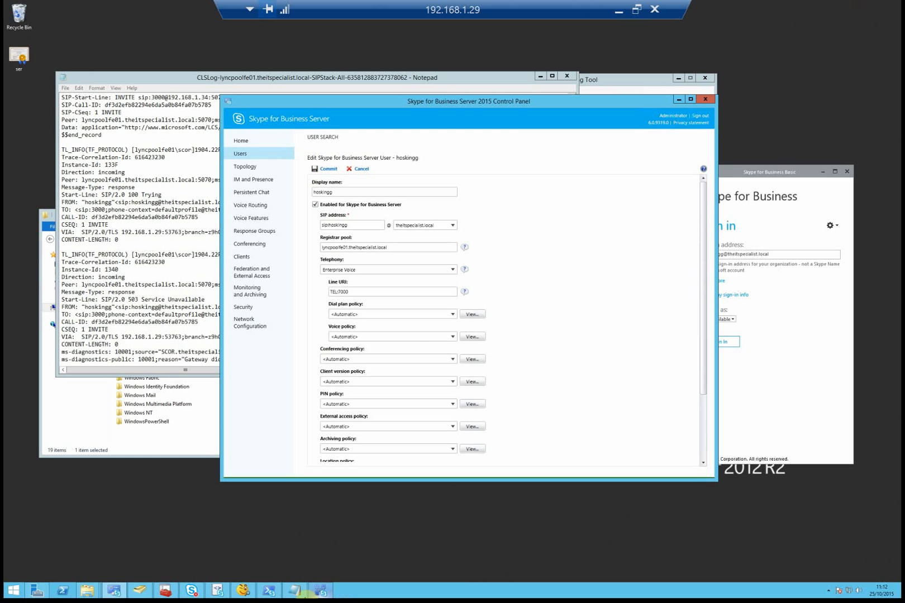
left_click(320, 591)
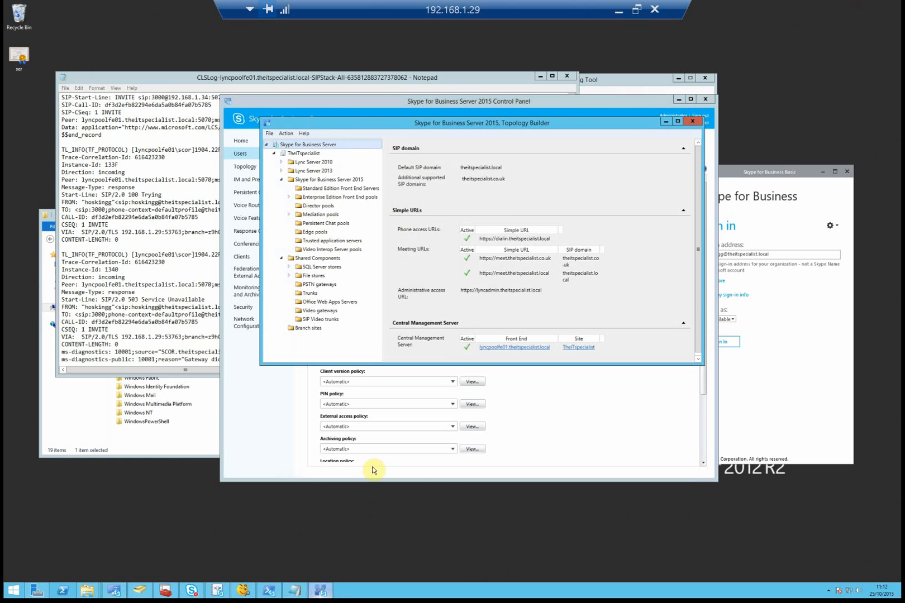
- Open the properties of mediation server lyncpoolfe01 under Mediation pools
double_click(466, 124)
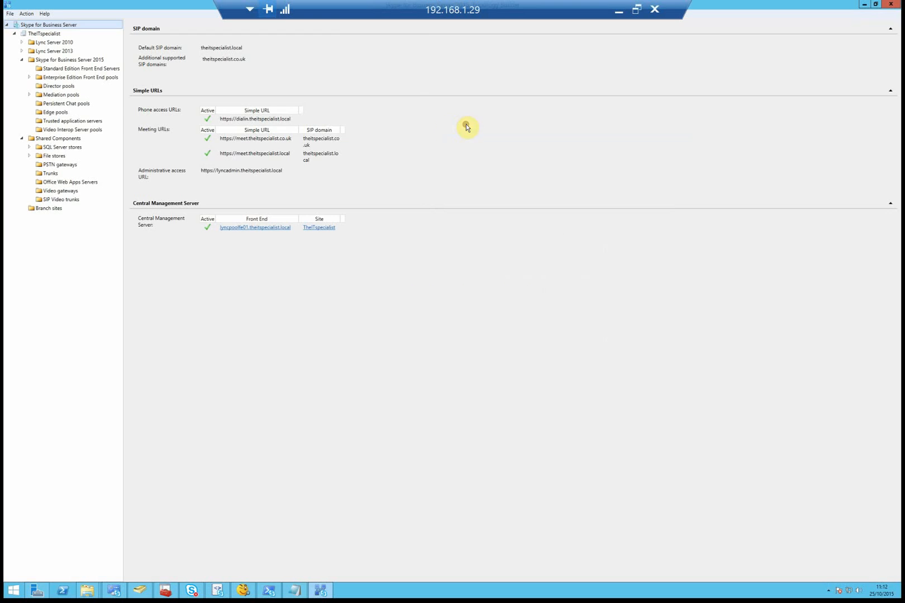
left_click(29, 94)
left_click(61, 104)
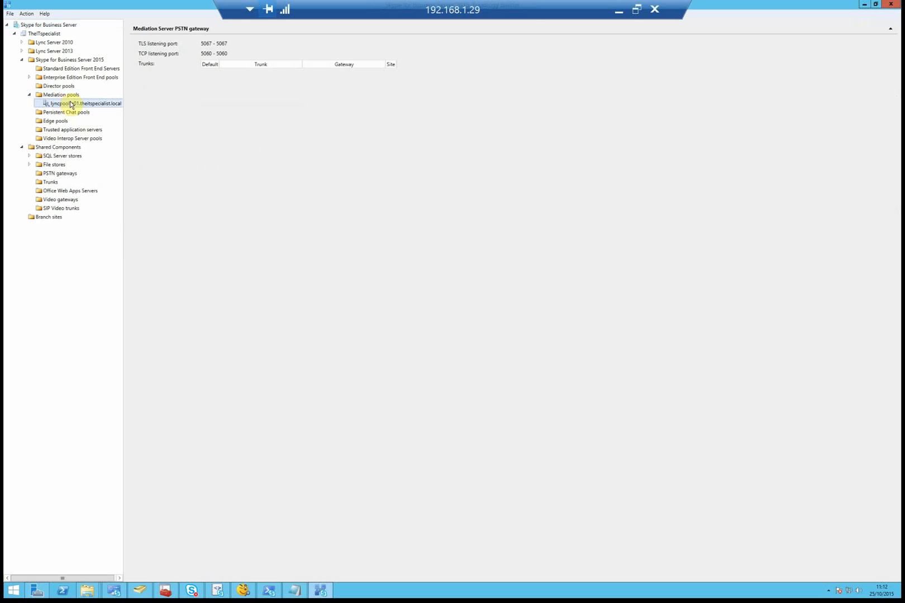
right_click(71, 103)
left_click(89, 108)
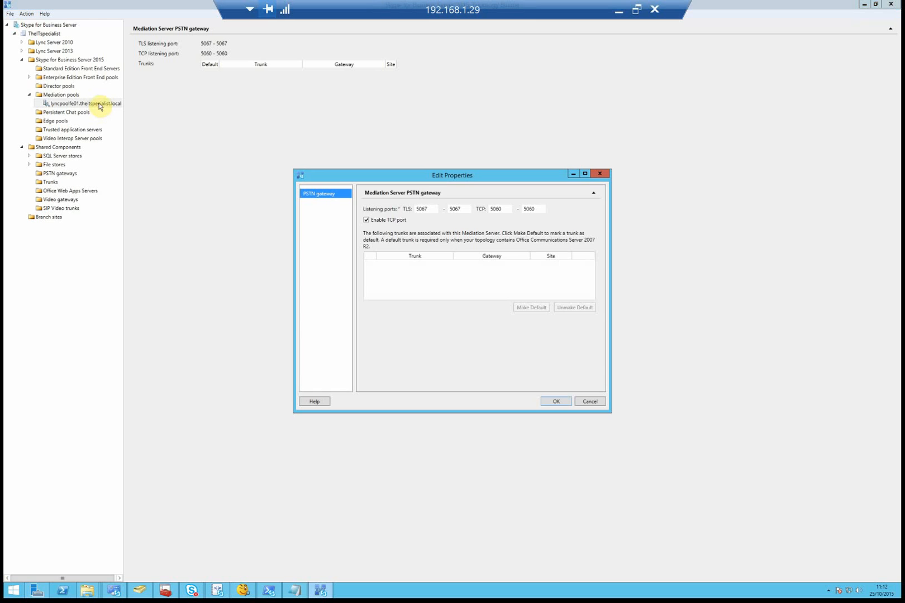
- Keep the TCP listening port enabled at 5060–5060 and confirm with OK
double_click(506, 208)
left_click(377, 222)
left_click(370, 219)
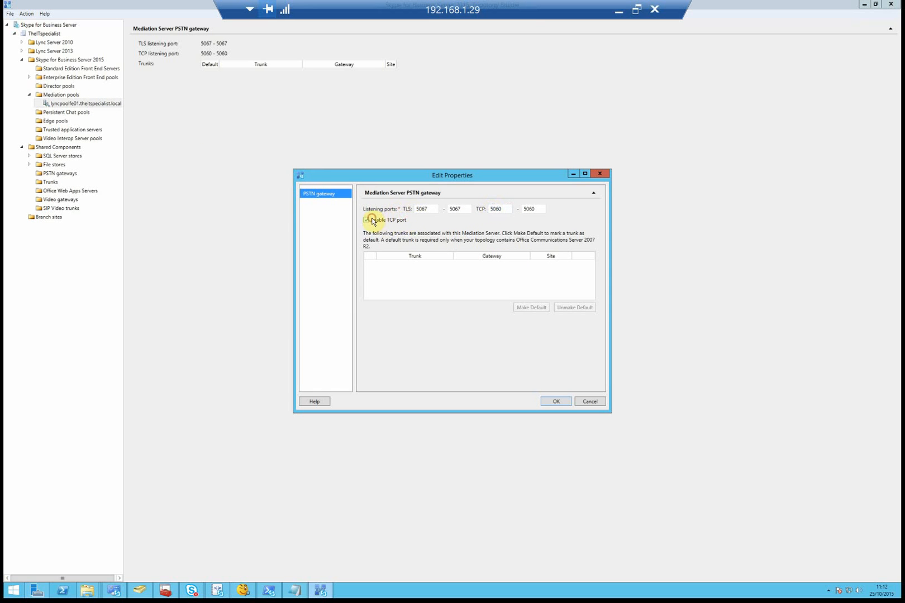
double_click(509, 208)
double_click(538, 209)
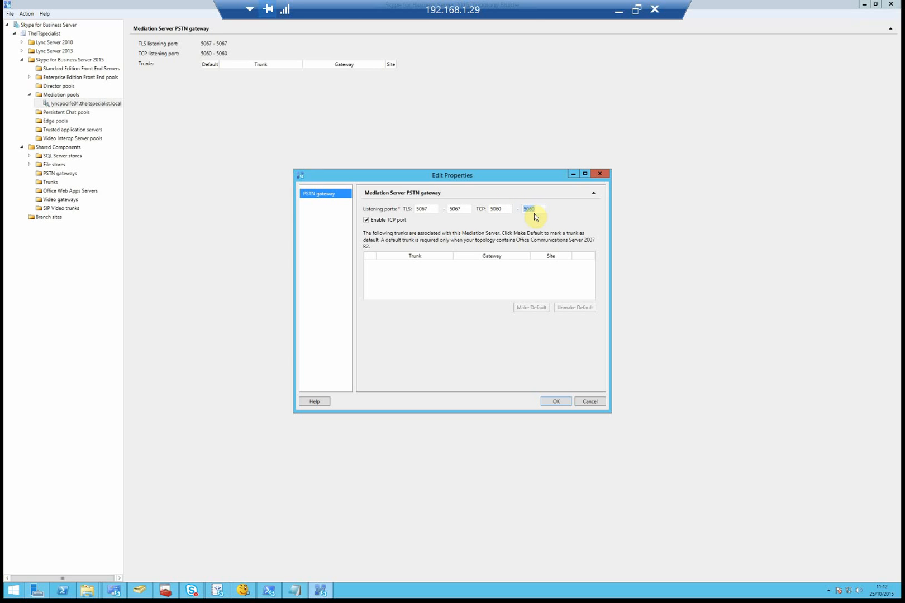
double_click(506, 209)
left_click_drag(524, 185, 552, 165)
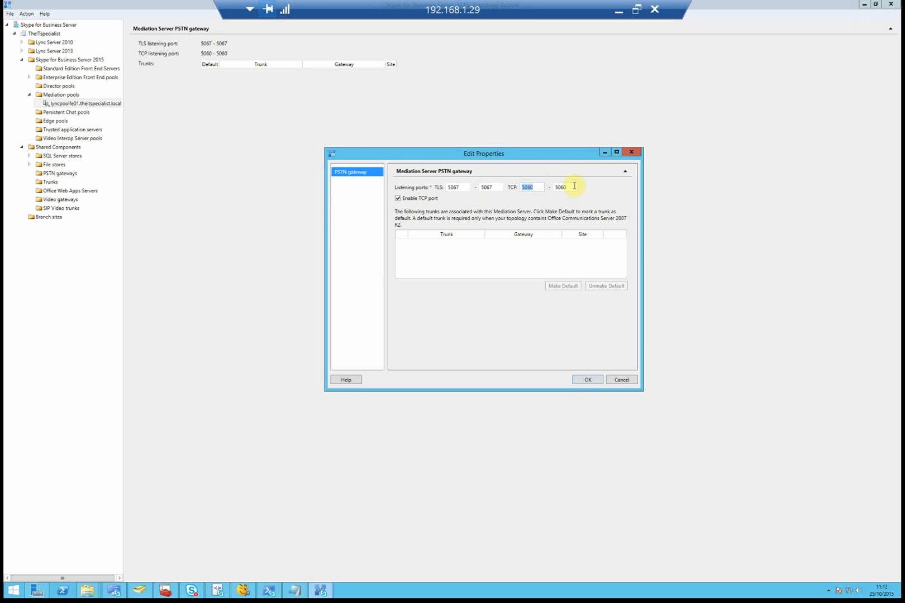
left_click_drag(575, 187, 559, 188)
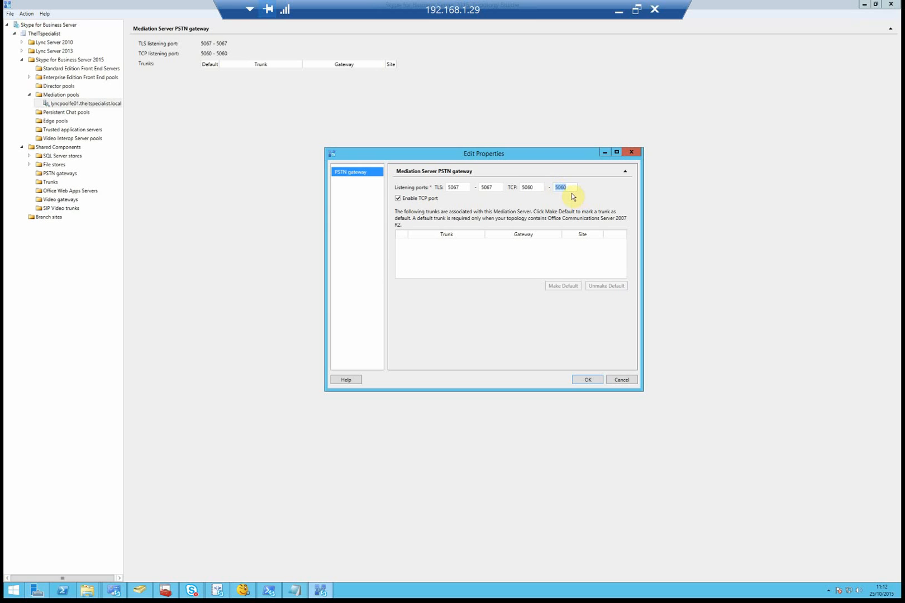
left_click(596, 379)
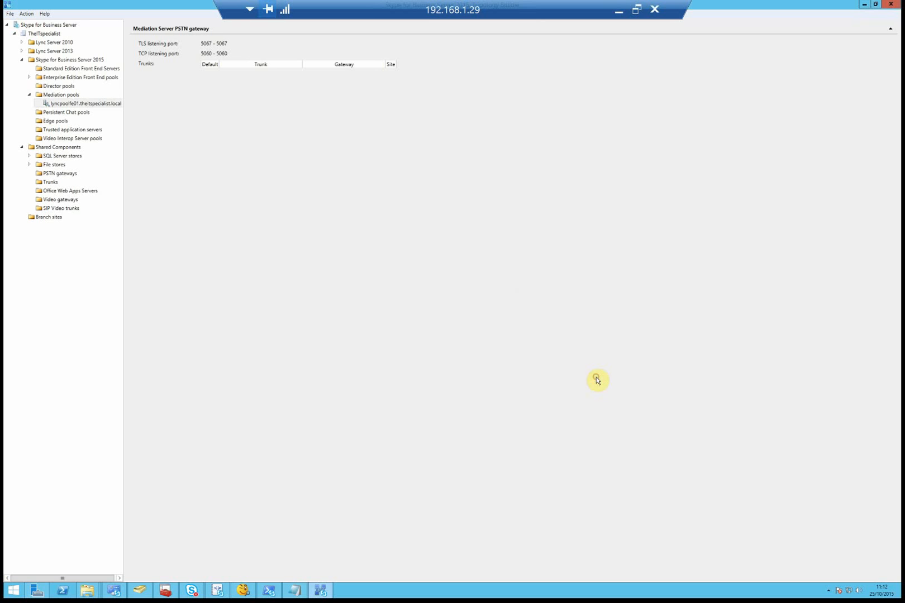
- Define a new IP/PSTN gateway with FQDN 192.168.1.34, keeping IPv4 defaults
left_click(58, 175)
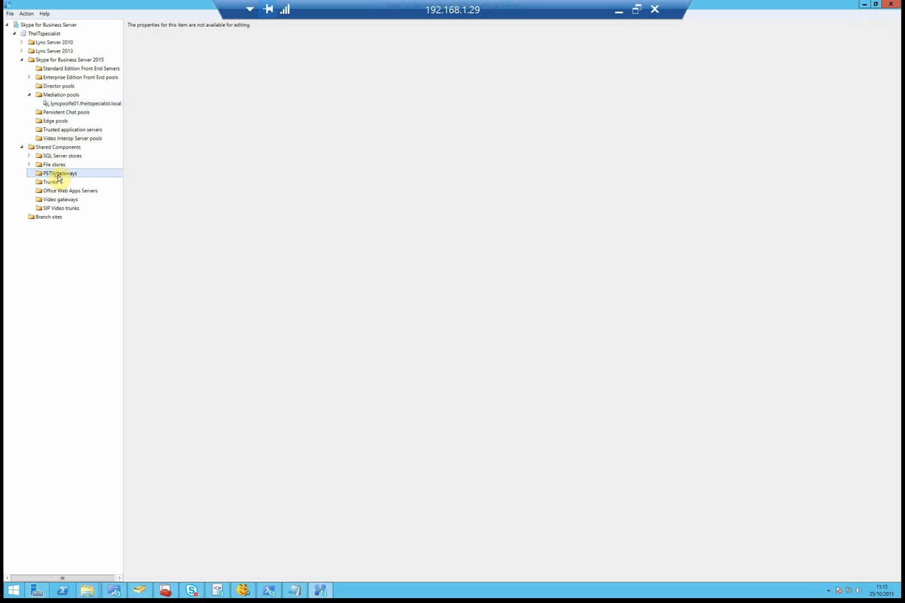
right_click(67, 175)
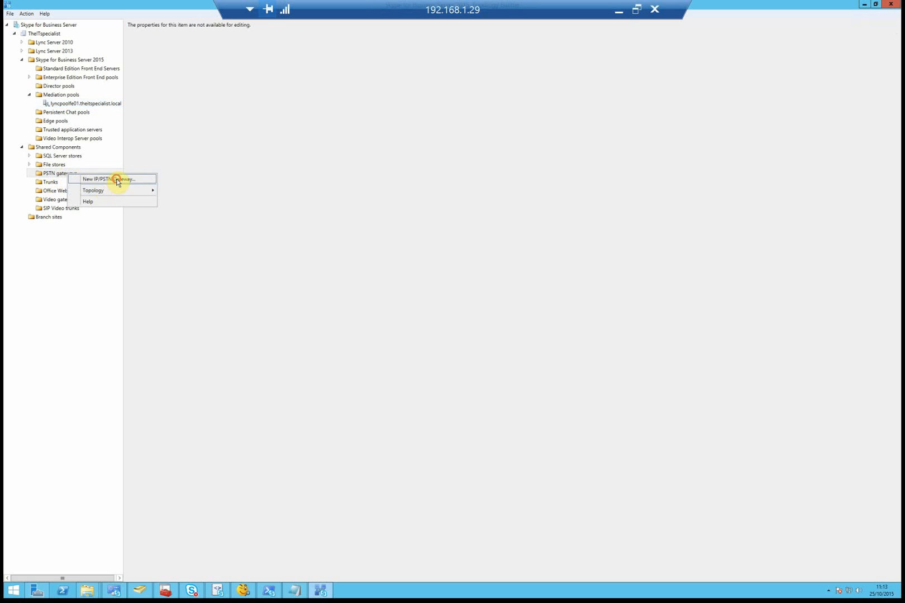
left_click(116, 179)
left_click_drag(417, 197, 389, 152)
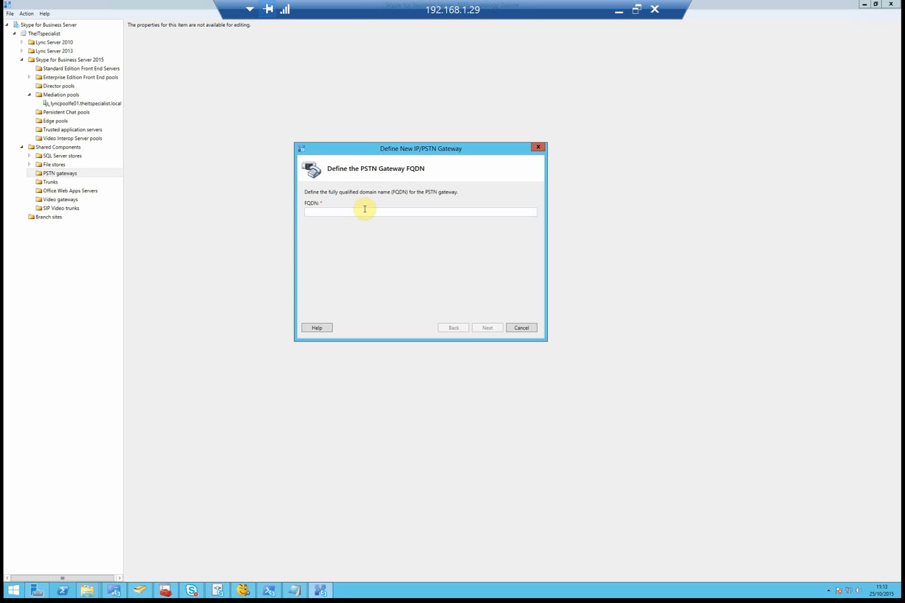
left_click(365, 209)
type("192.168")
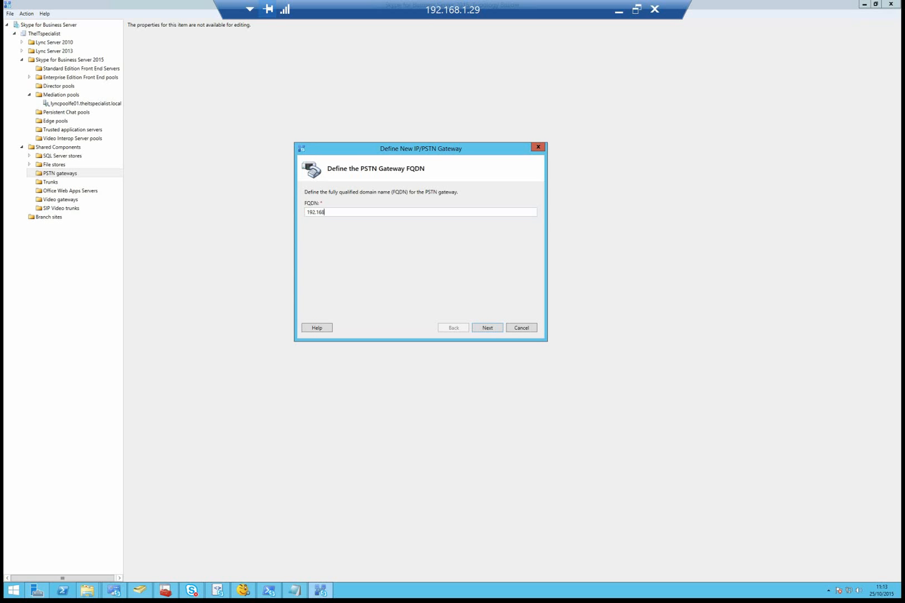
type(".1.34")
left_click(487, 328)
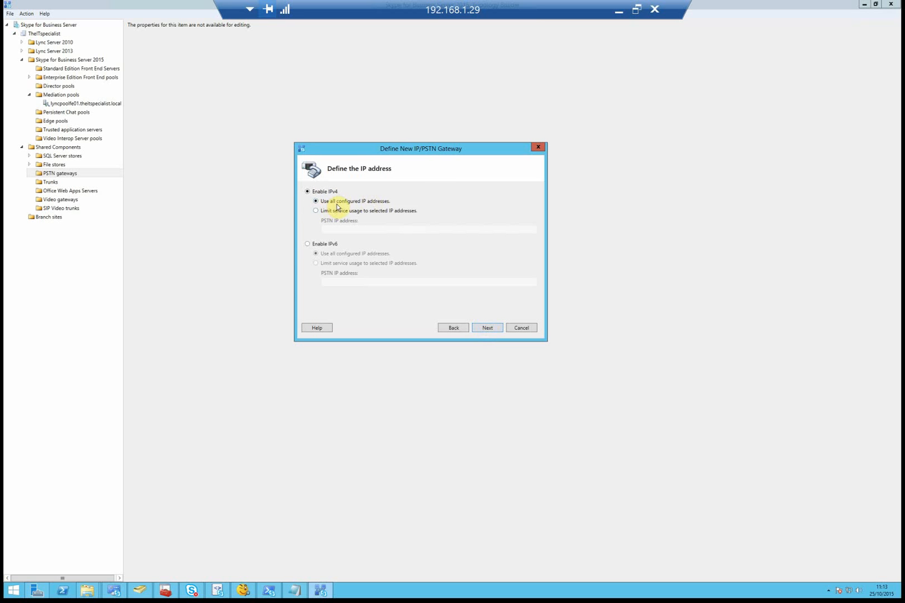
left_click(491, 329)
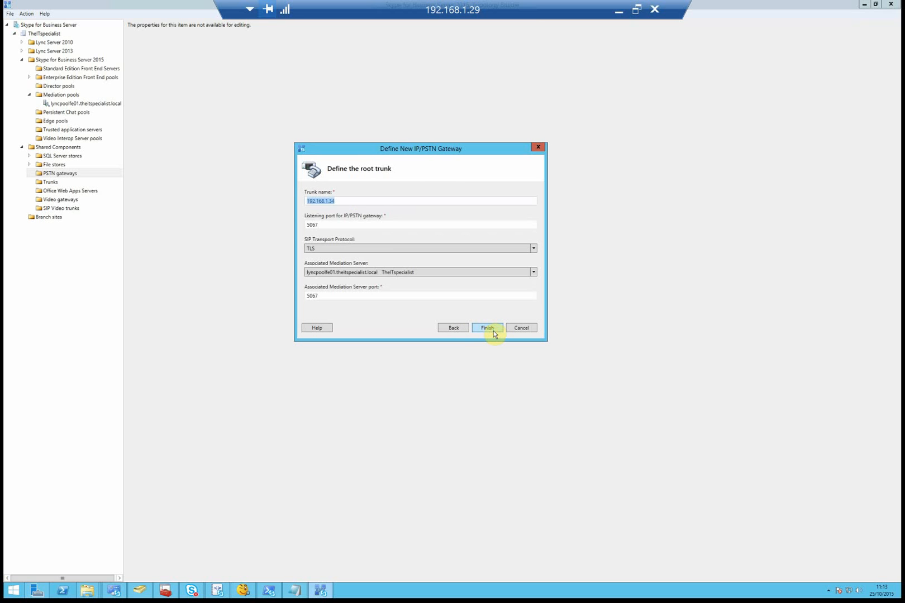
- Give the root trunk listening port 5060 and TCP transport, then finish
left_click(373, 203)
key("Tab")
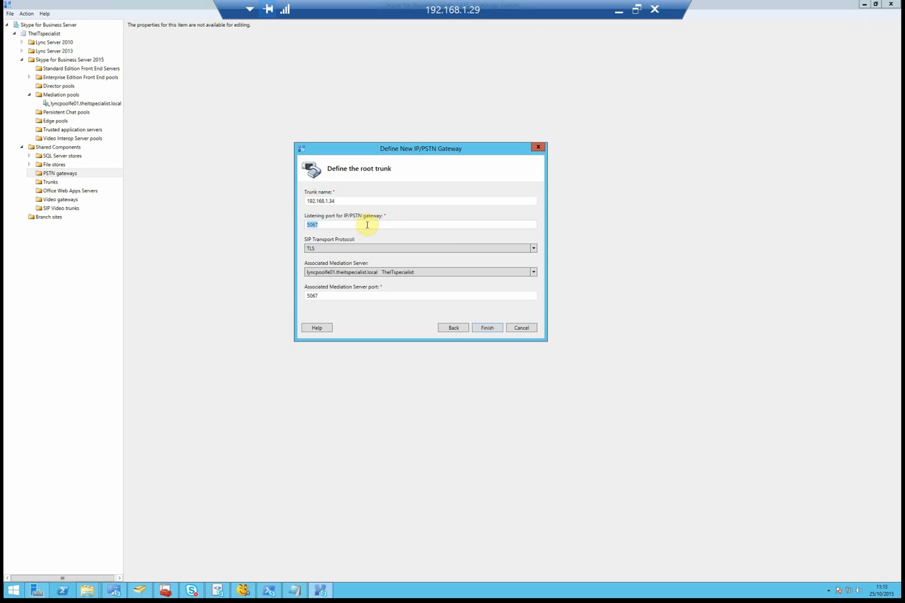
type("5060")
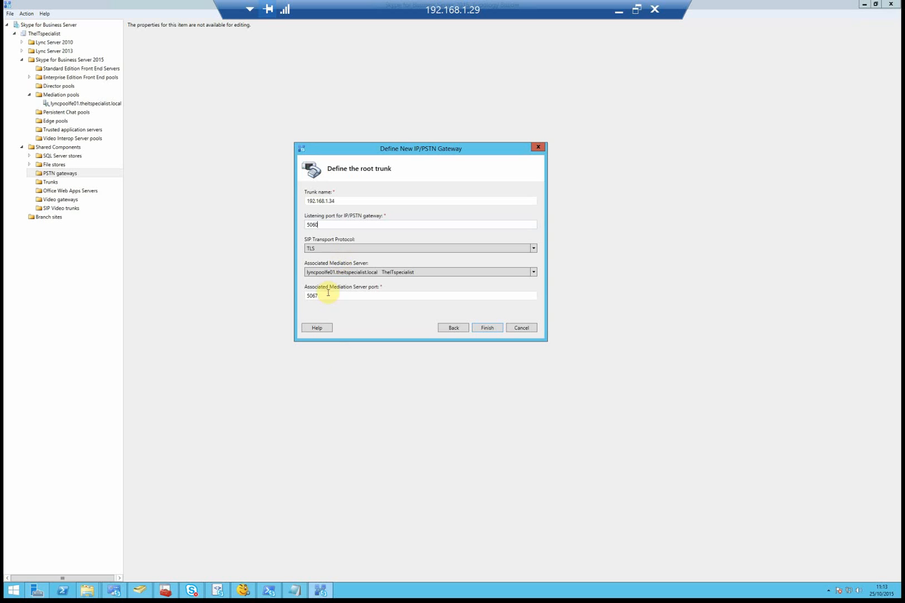
left_click(328, 249)
left_click(326, 262)
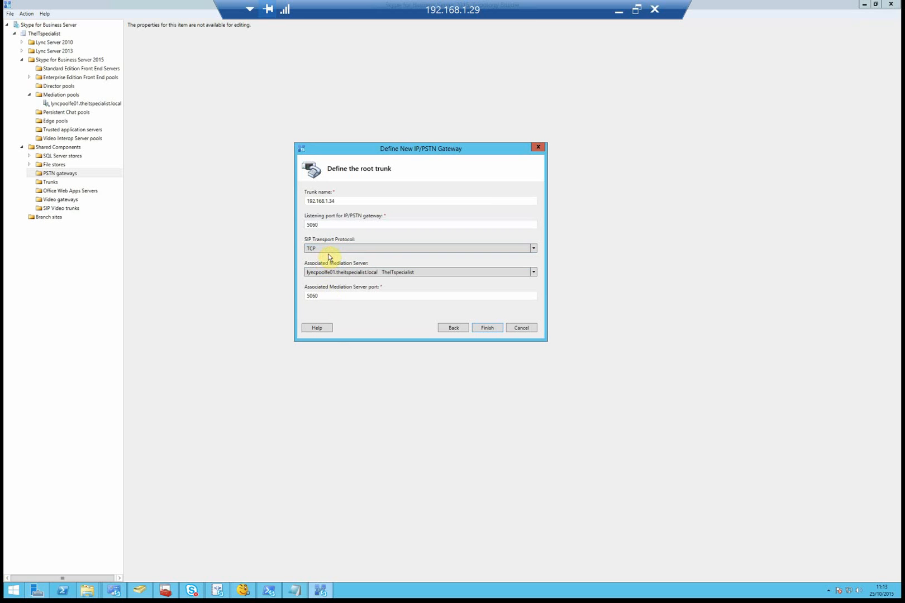
double_click(329, 296)
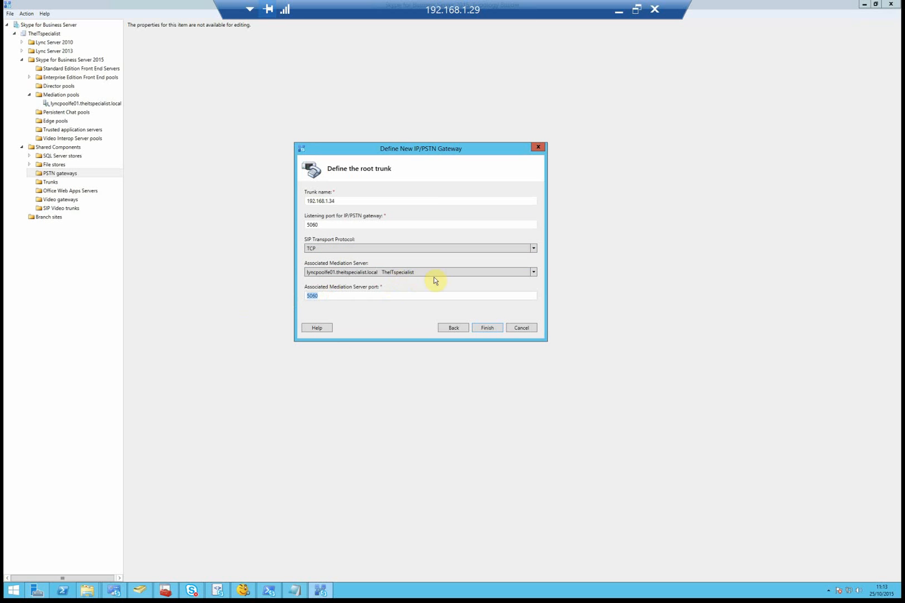
left_click(484, 328)
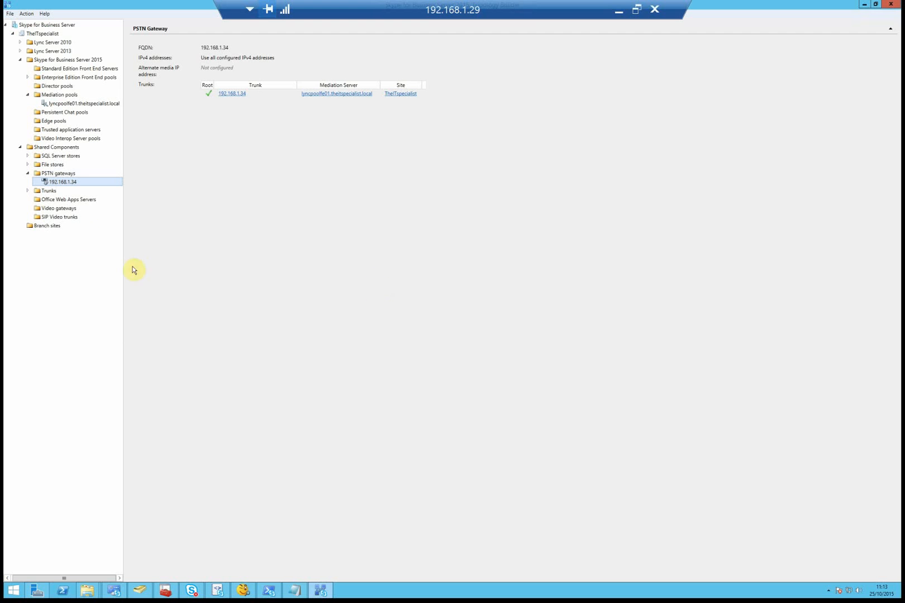
- Check the new 192.168.1.34 trunk and publish the topology from the root node
left_click(28, 190)
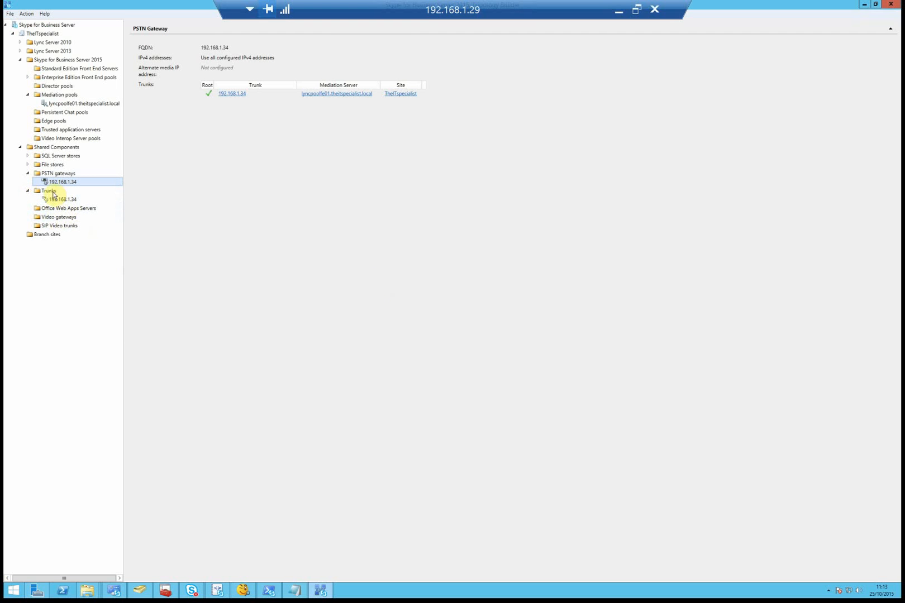
left_click(63, 199)
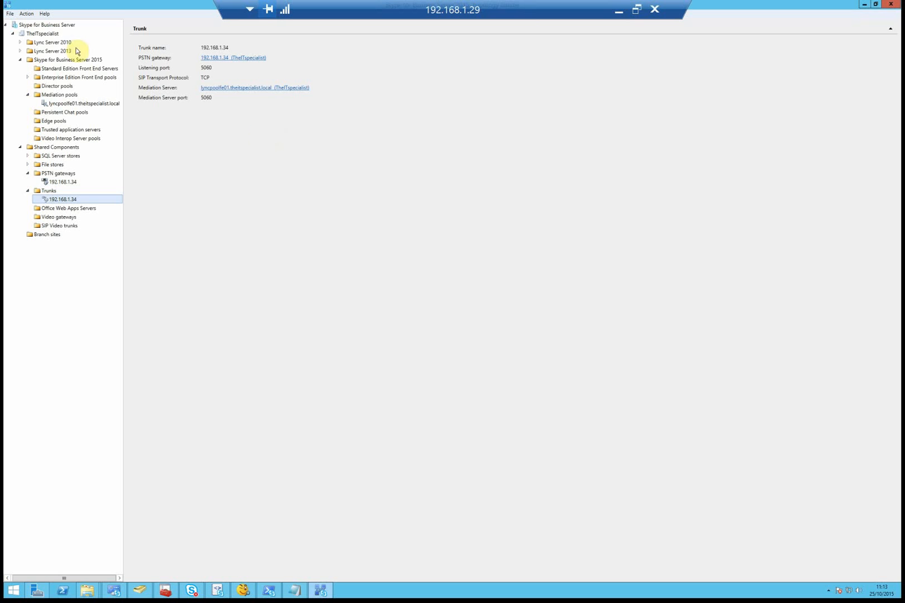
right_click(59, 25)
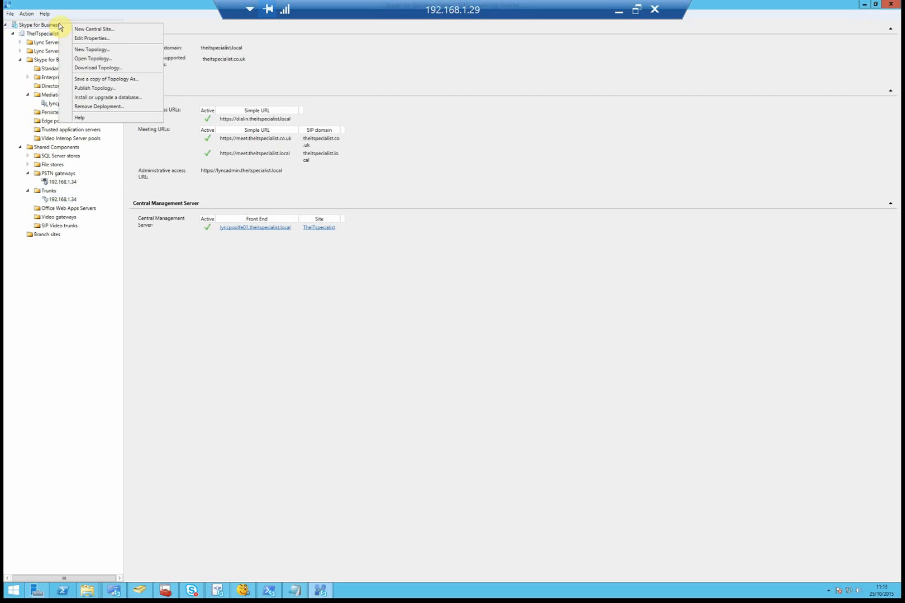
left_click(97, 88)
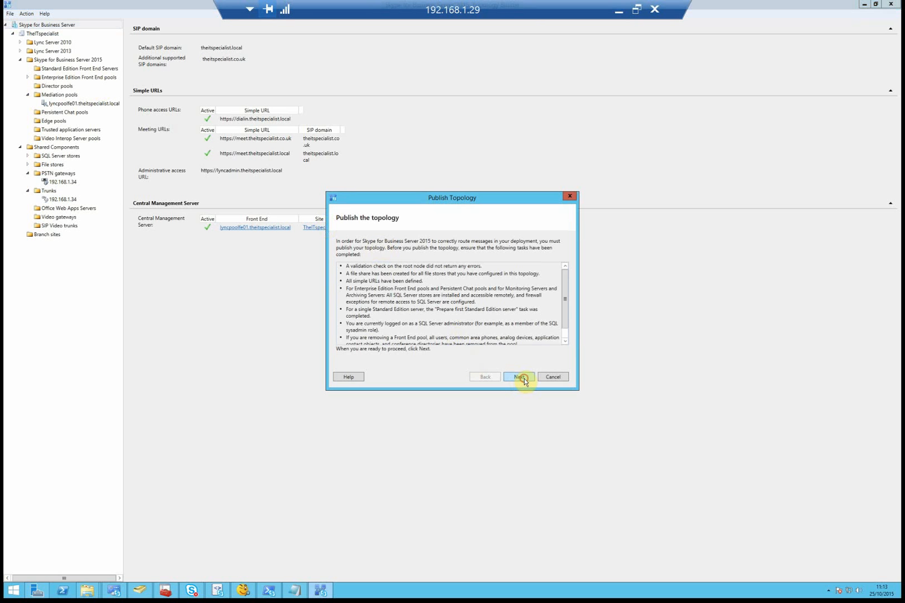
left_click(518, 378)
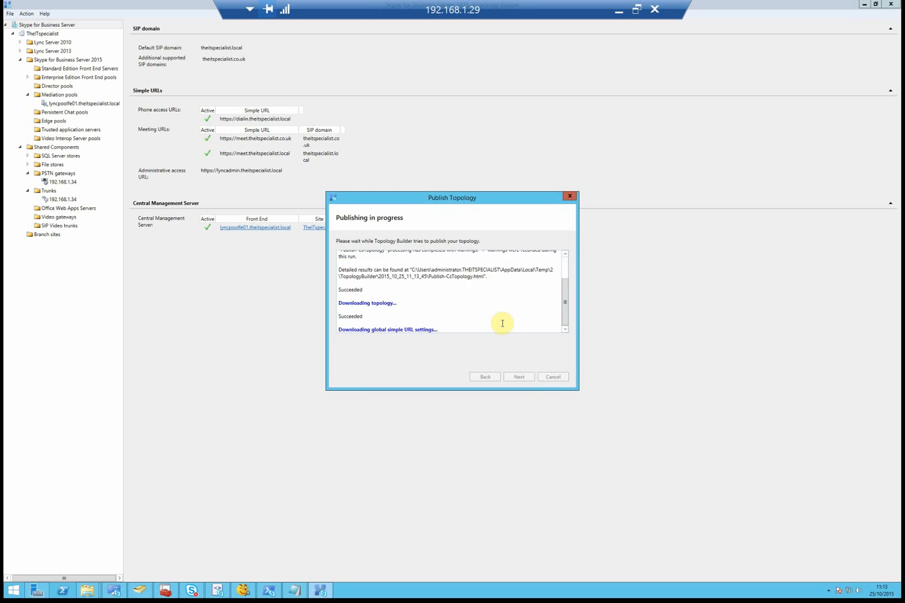
- Step out to the local desktop and return to the full-screen remote session
left_click(619, 10)
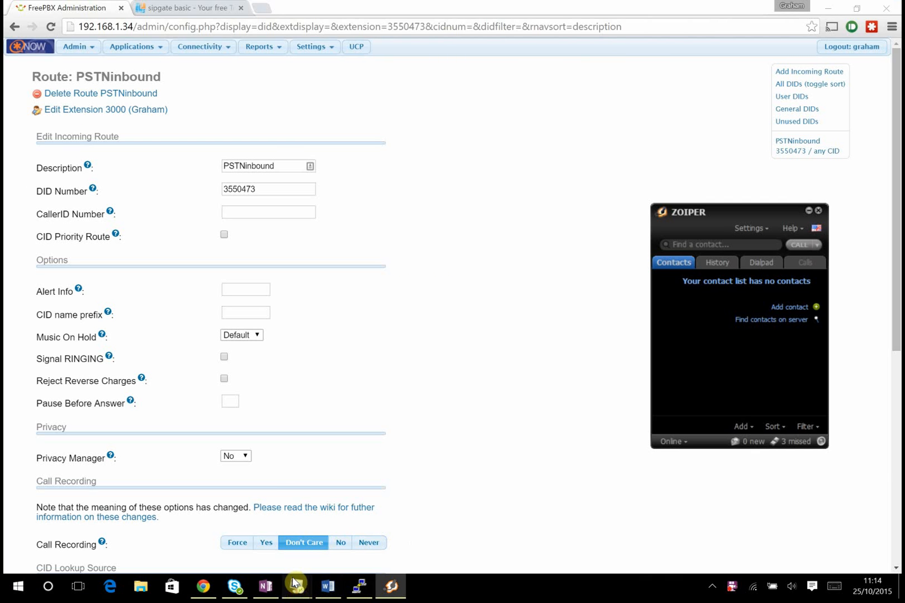
mouse_move(297, 587)
left_click(245, 538)
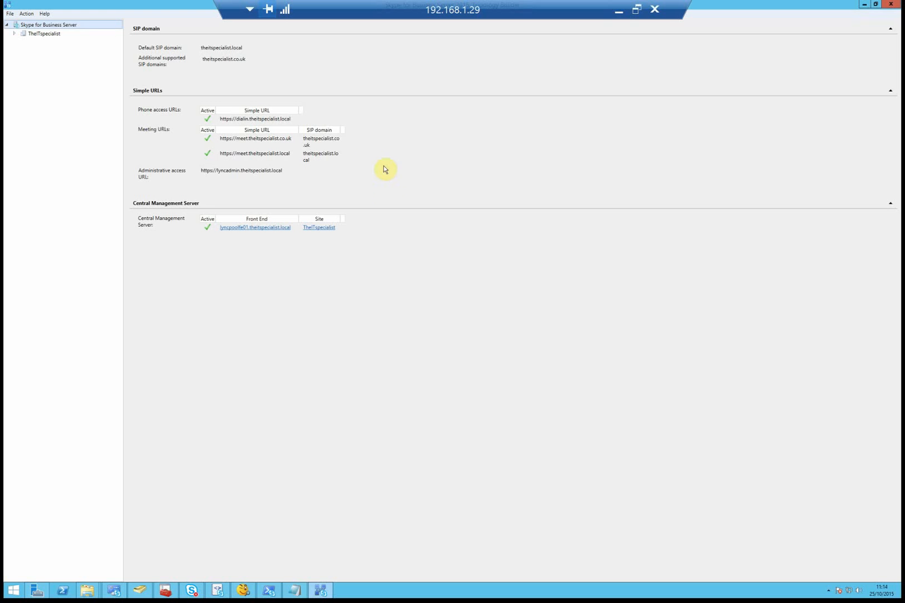
- Close Topology Builder, maximise Control Panel, and go to Voice Routing, discarding the user page
left_click(865, 5)
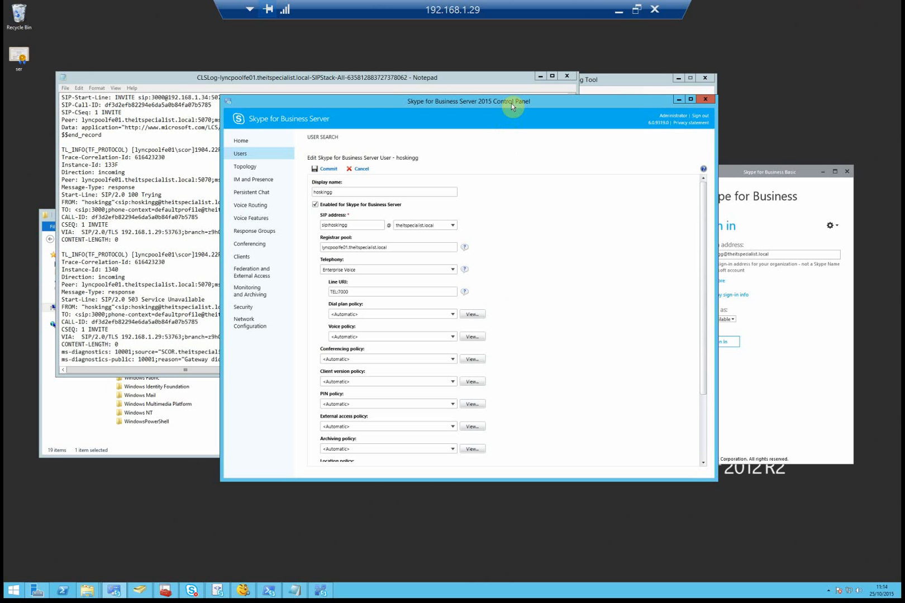
double_click(535, 104)
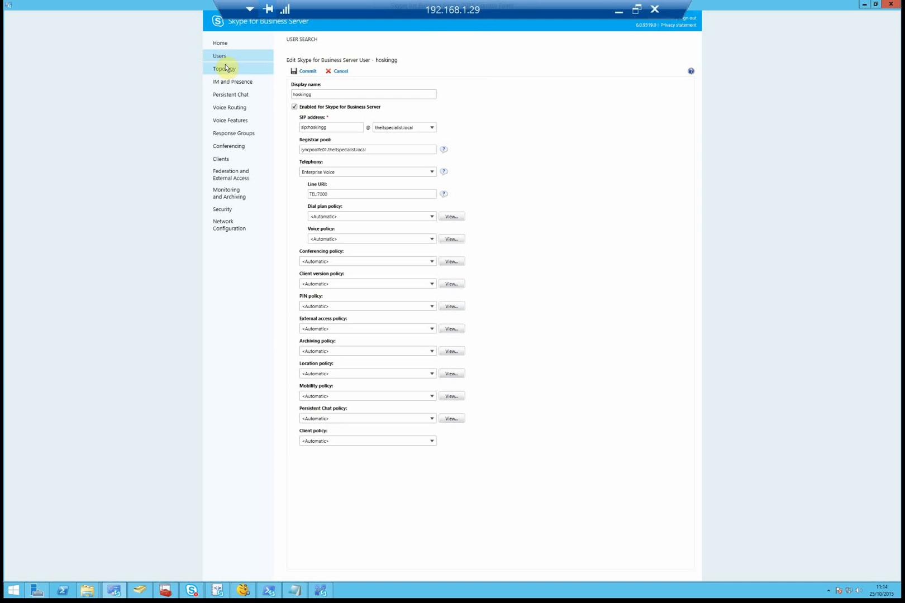
left_click(239, 109)
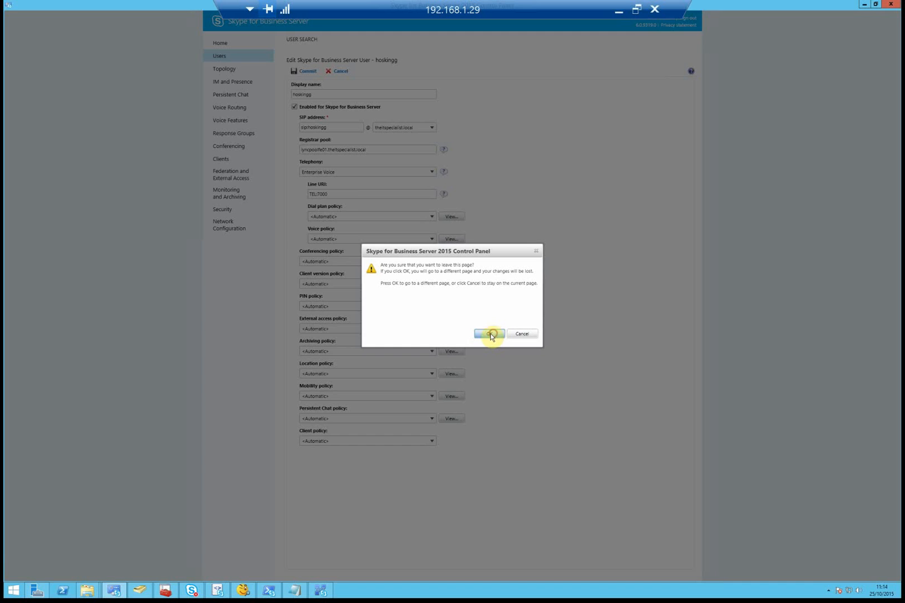
left_click(492, 335)
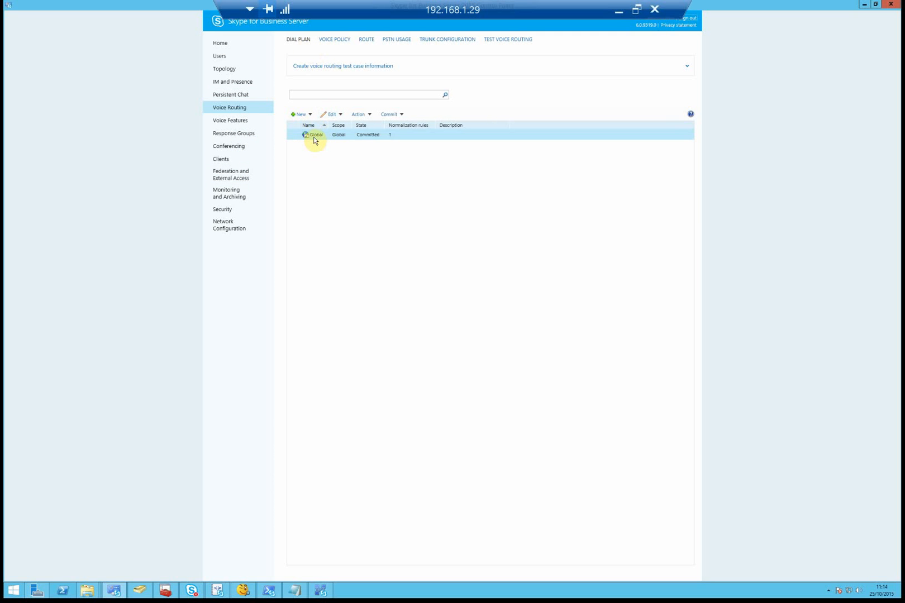
- Open the Global dial plan and select its Keep All rule mapping ^(\d+)$ to $1
double_click(328, 135)
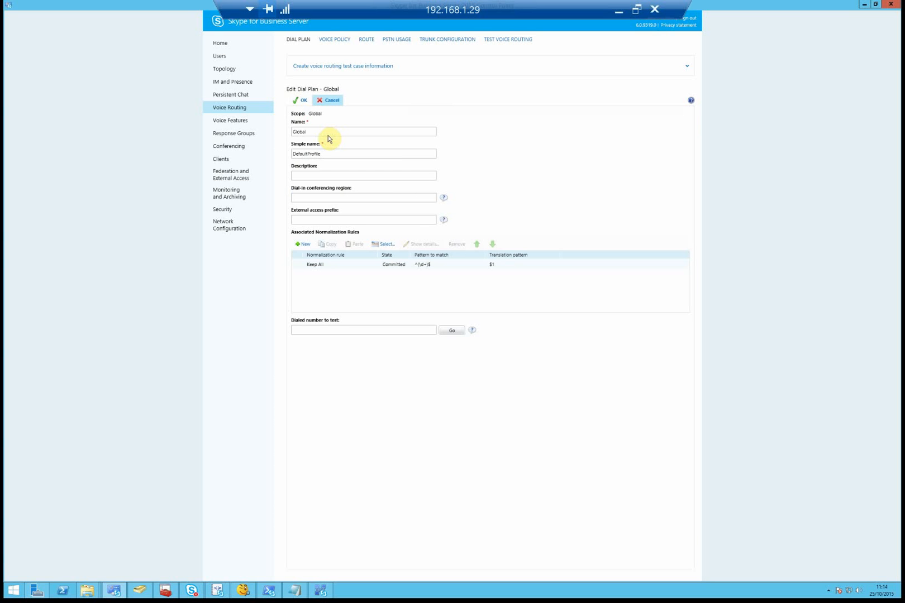
left_click(342, 268)
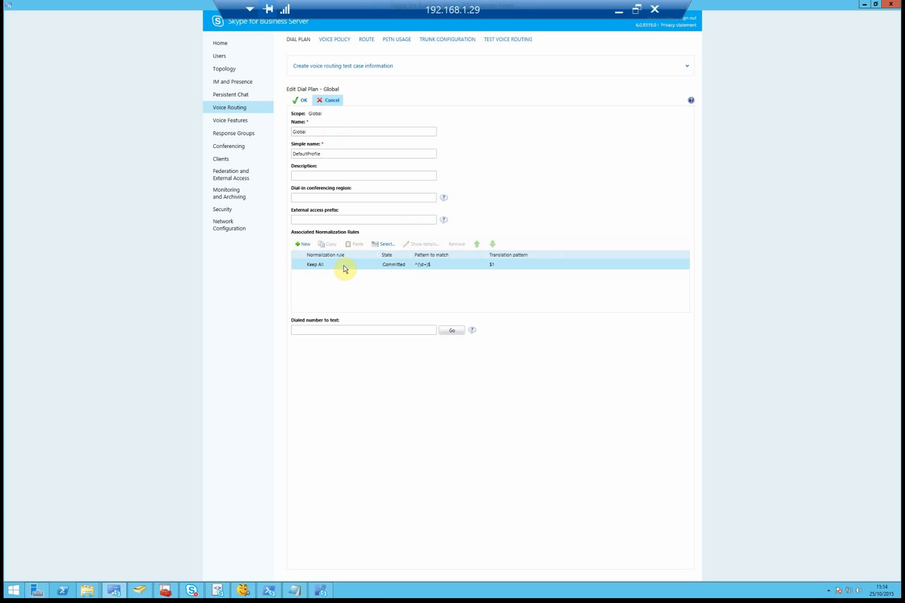
left_click(466, 269)
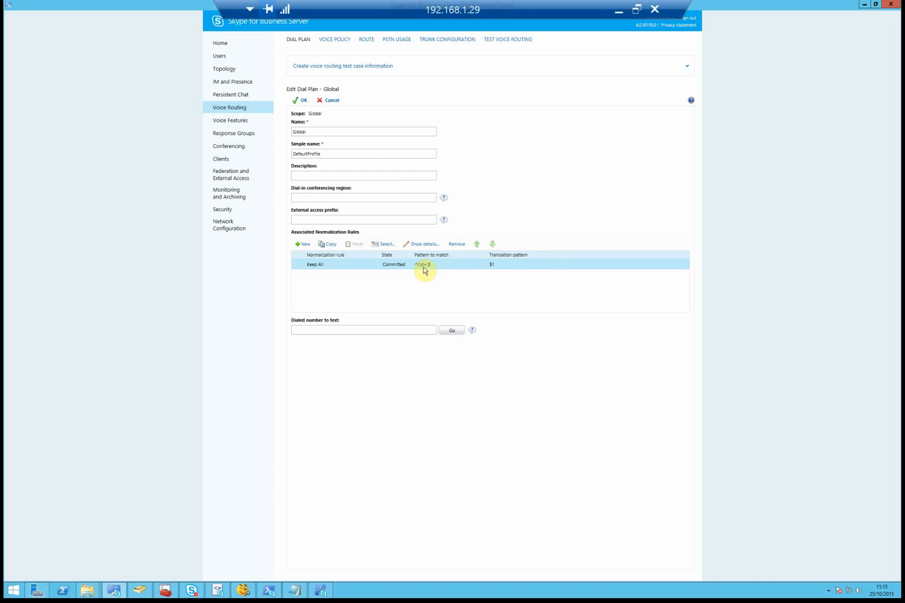
- Open the Global voice policy and create a new PSTN usage record named FreePBX
left_click(344, 44)
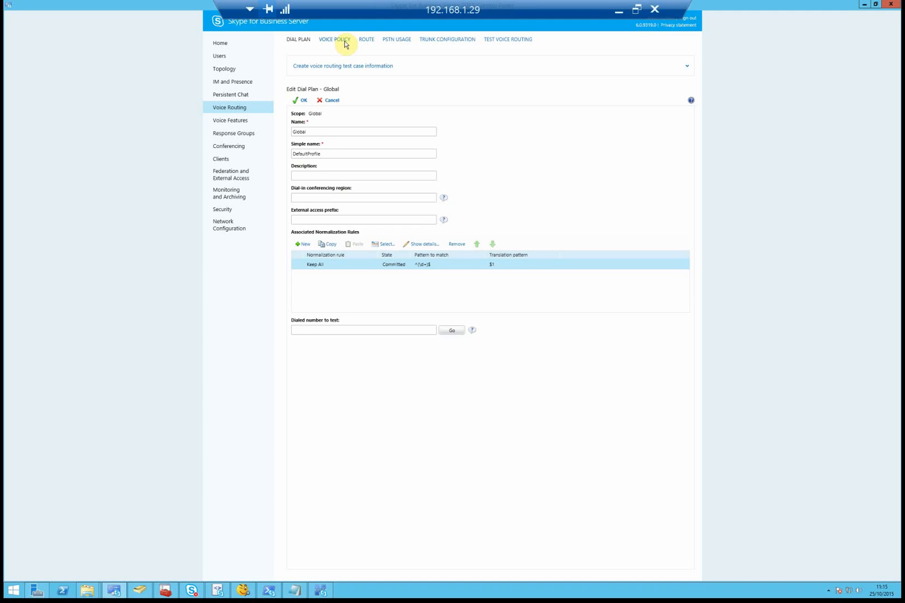
left_click(316, 137)
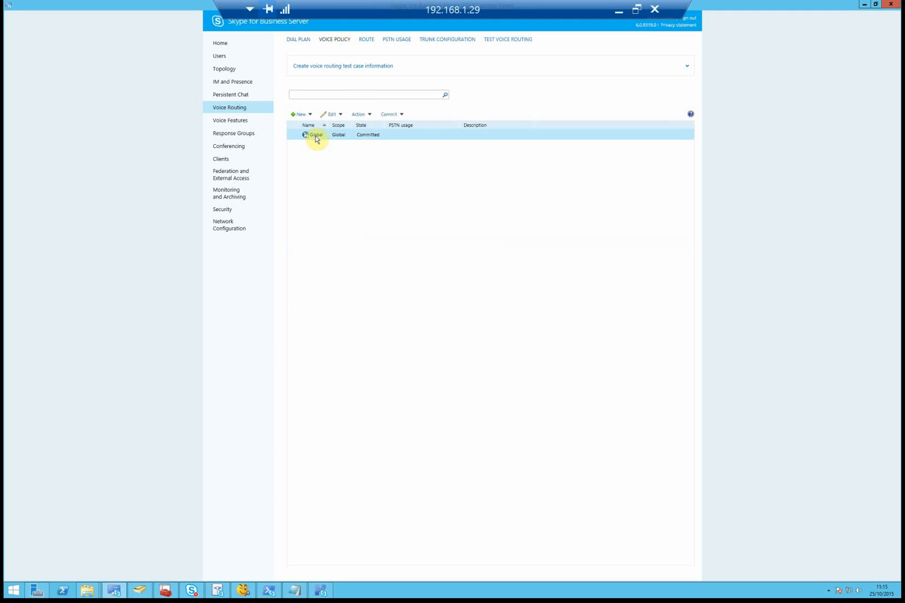
double_click(315, 137)
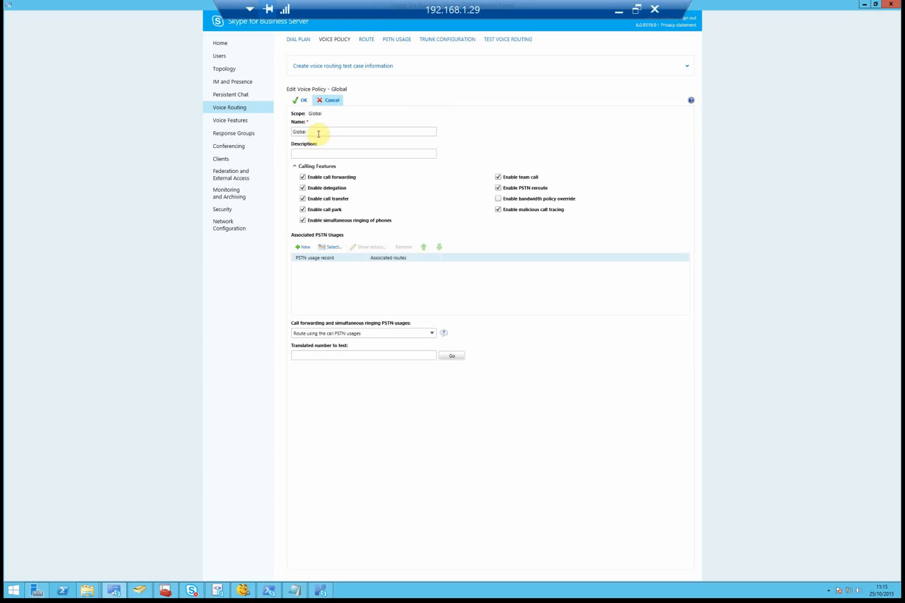
left_click(305, 247)
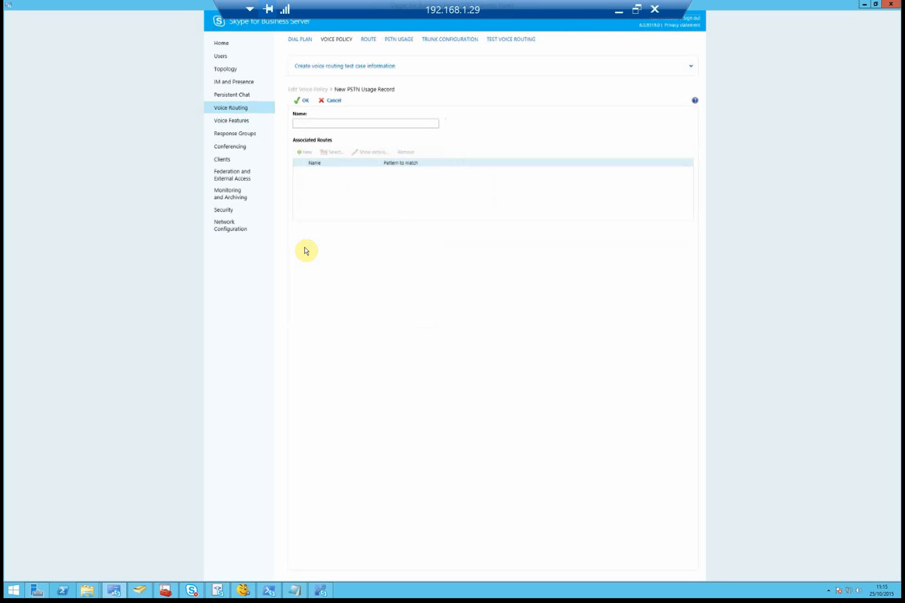
left_click(322, 124)
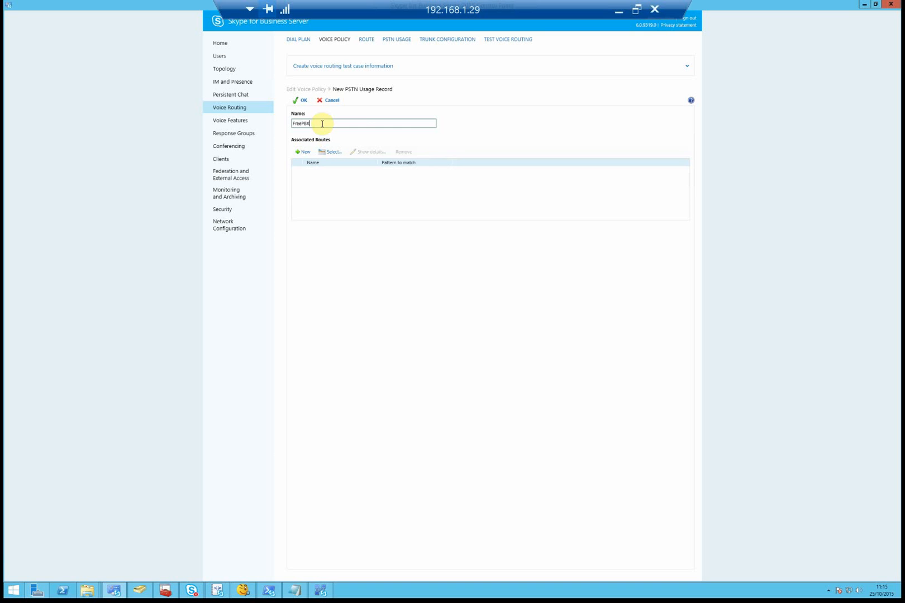
- Add a route named FreePBX matching pattern .* through trunk 192.168.1.34
left_click(307, 154)
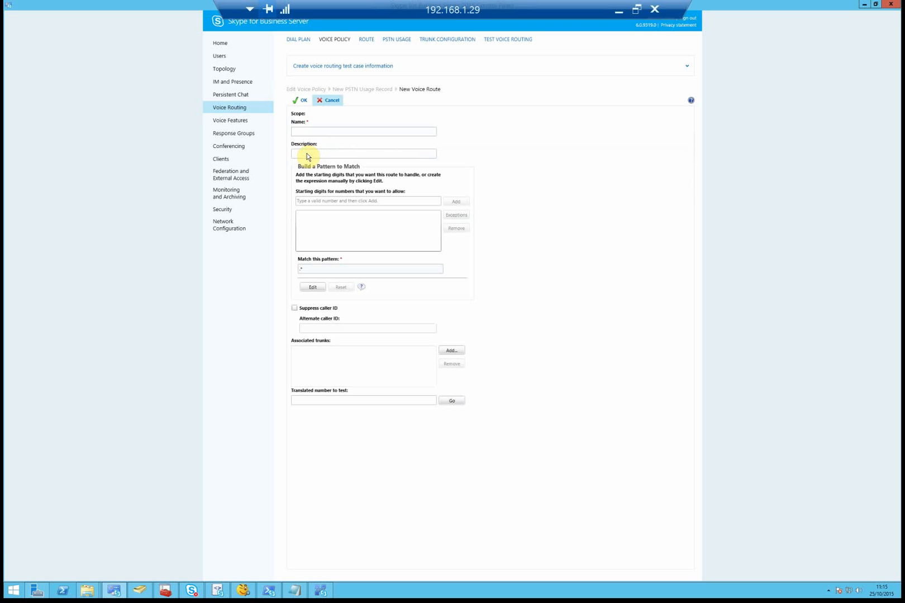
left_click(319, 131)
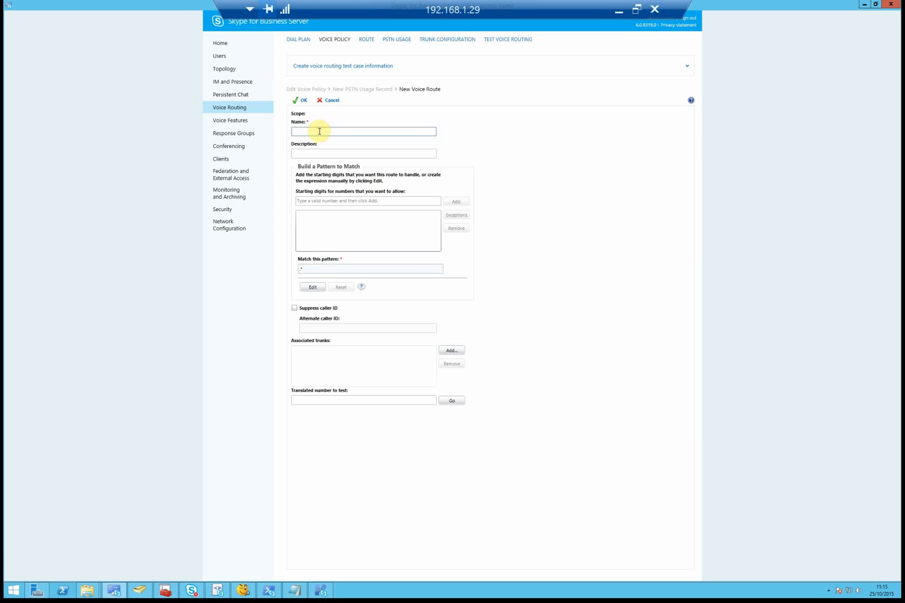
type("FreePBX")
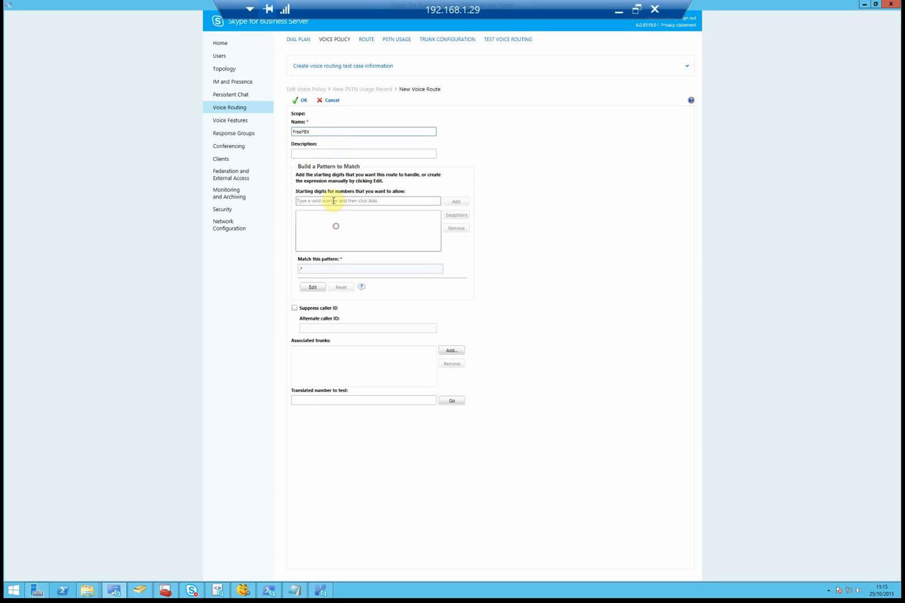
left_click(313, 287)
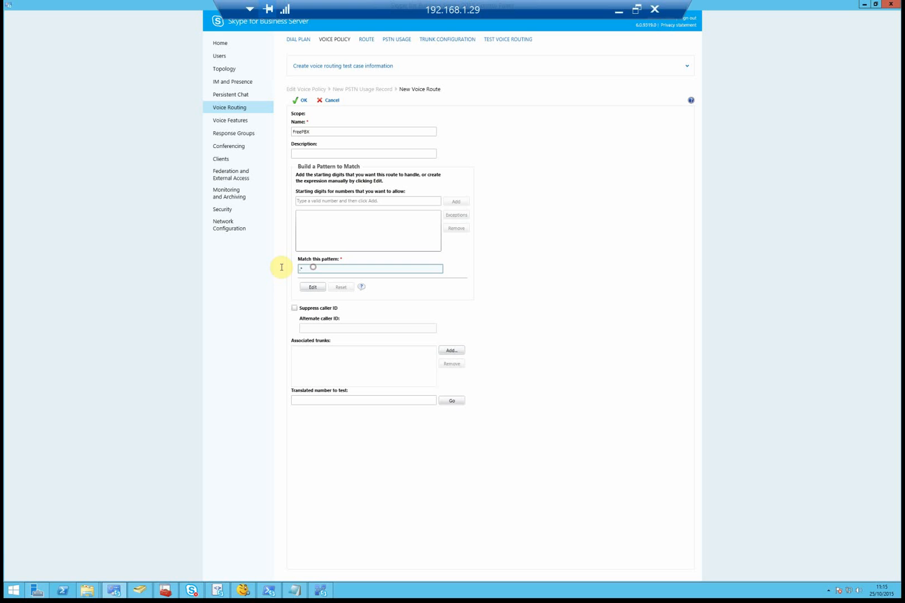
left_click(311, 268)
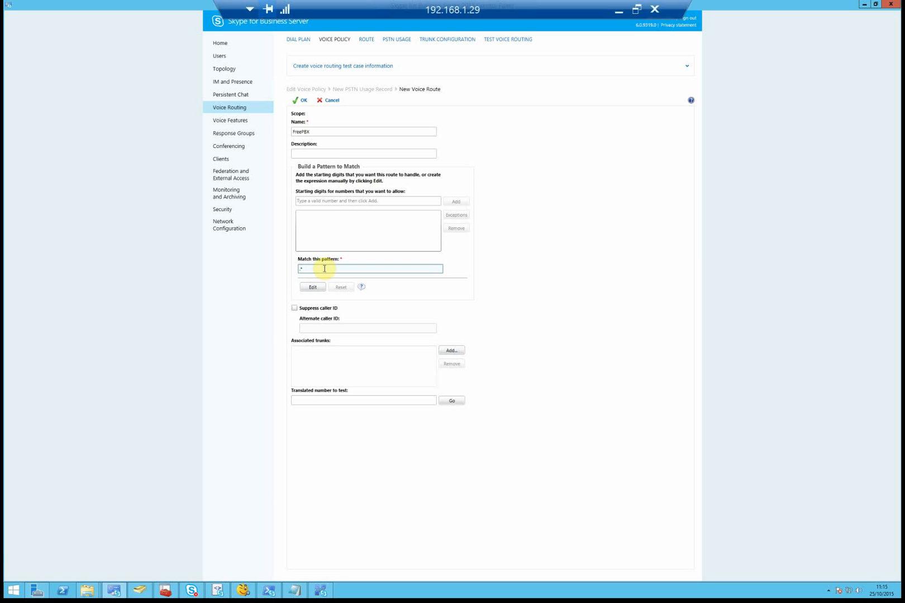
left_click_drag(324, 268, 281, 273)
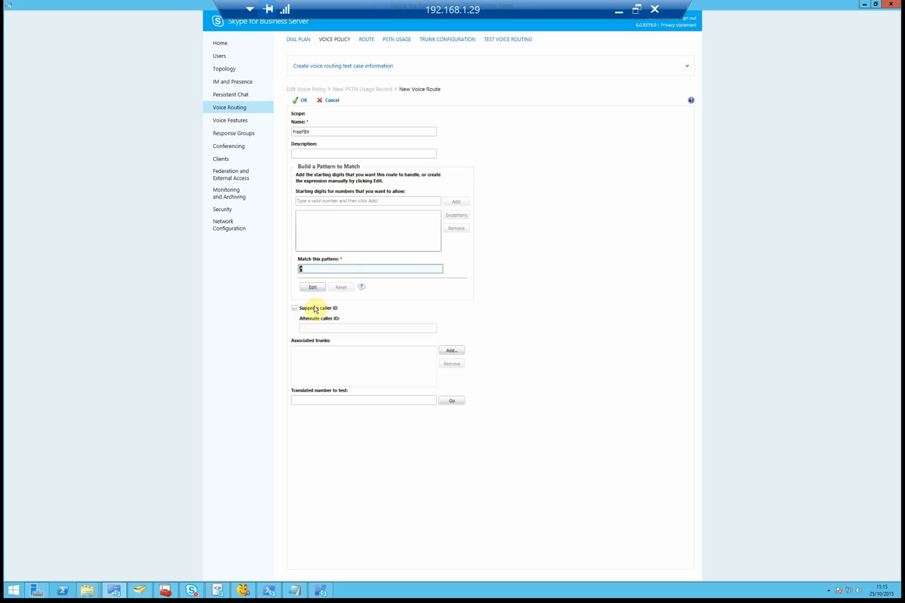
left_click(343, 359)
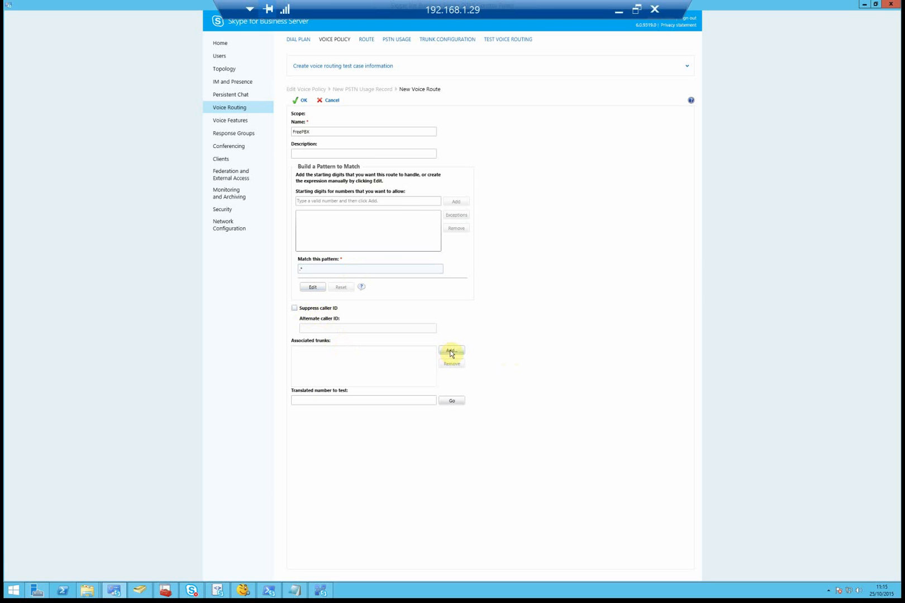
left_click(451, 351)
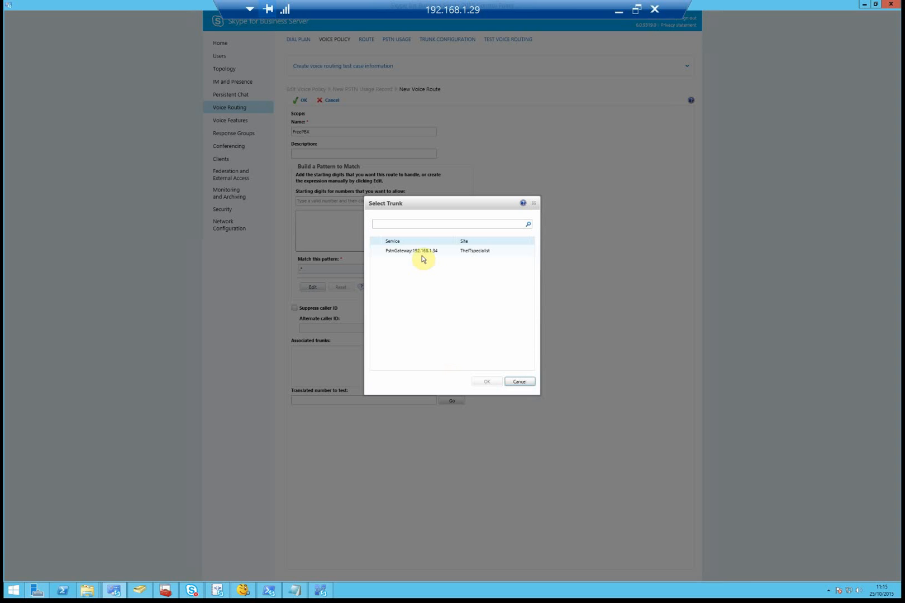
left_click(422, 257)
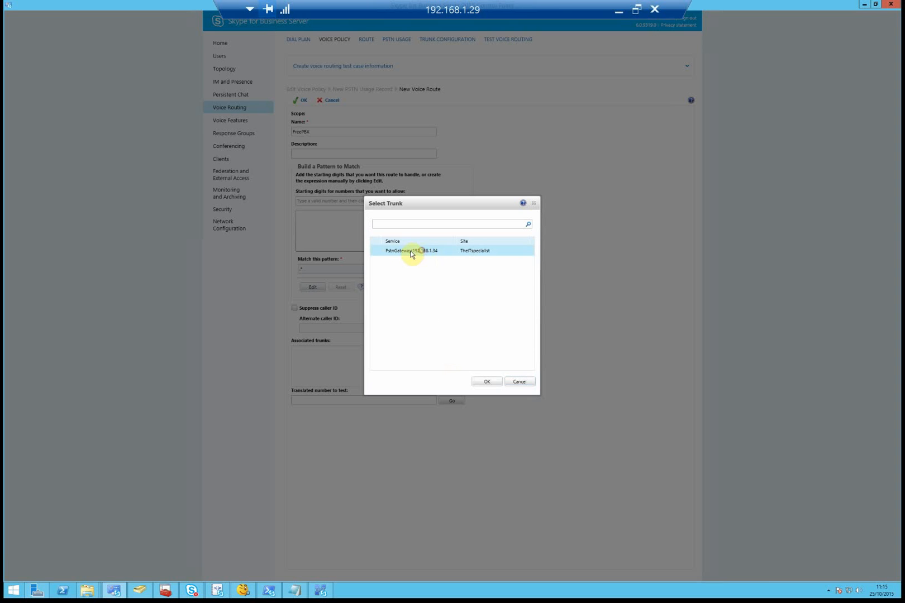
left_click(486, 382)
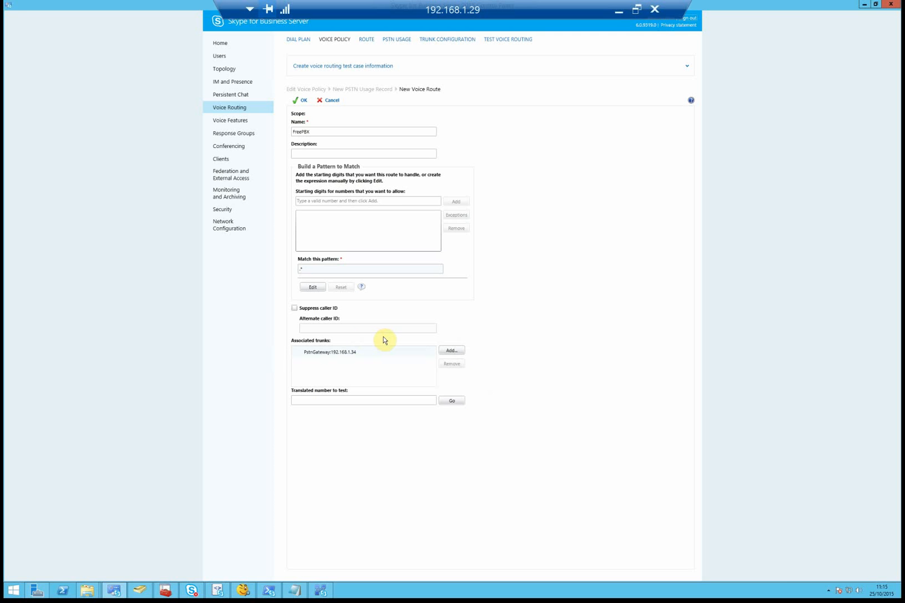
- Test number 3000 against the route pattern and save the FreePBX route
left_click(314, 401)
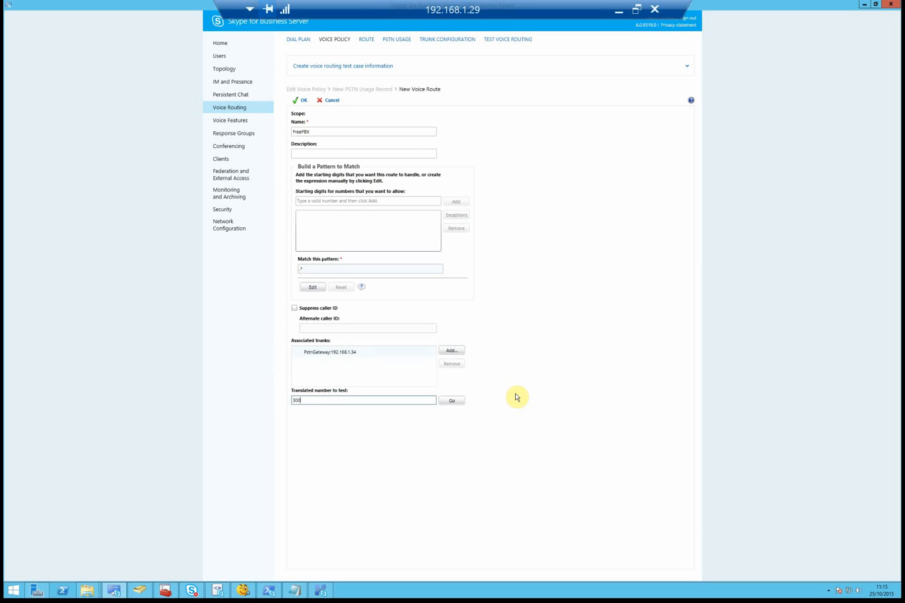
left_click(453, 401)
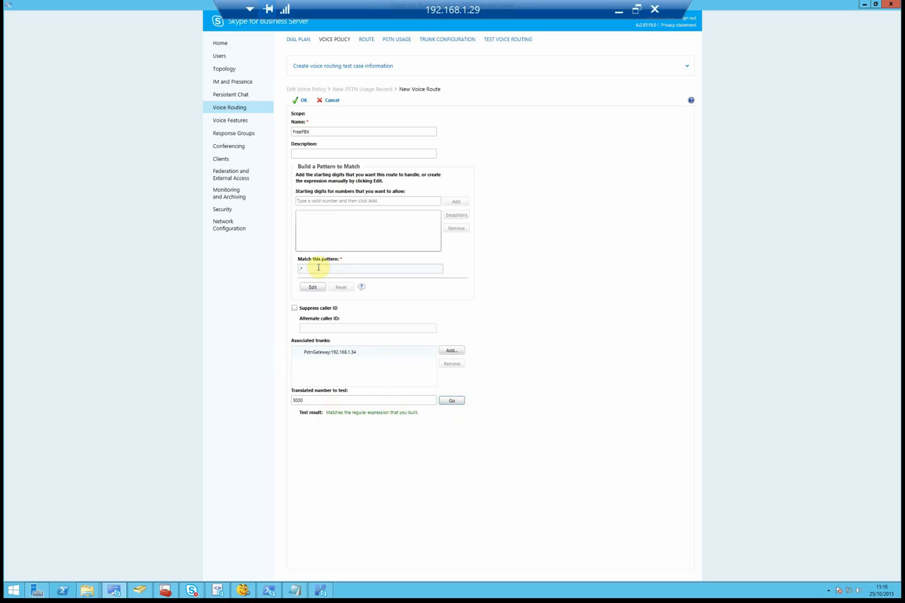
left_click(308, 269)
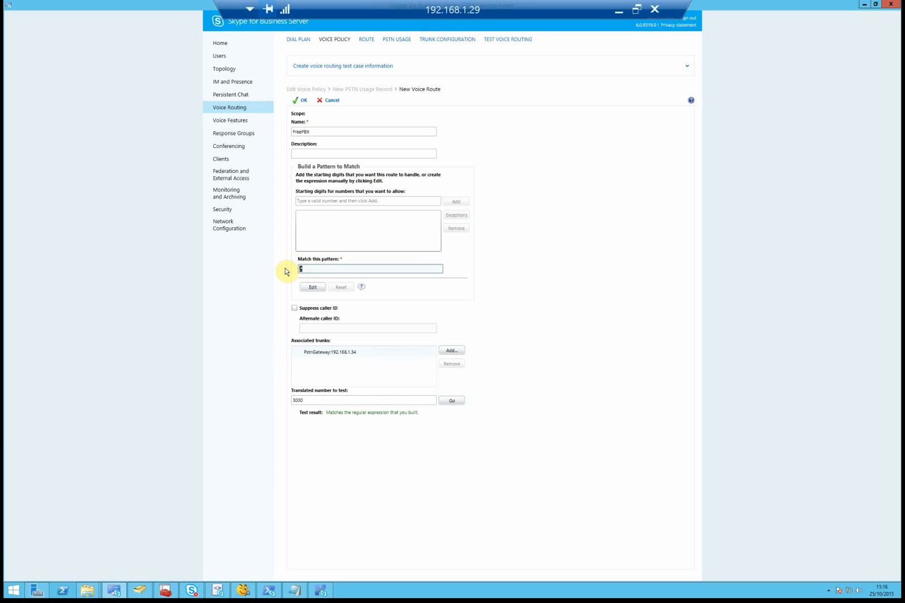
left_click(296, 100)
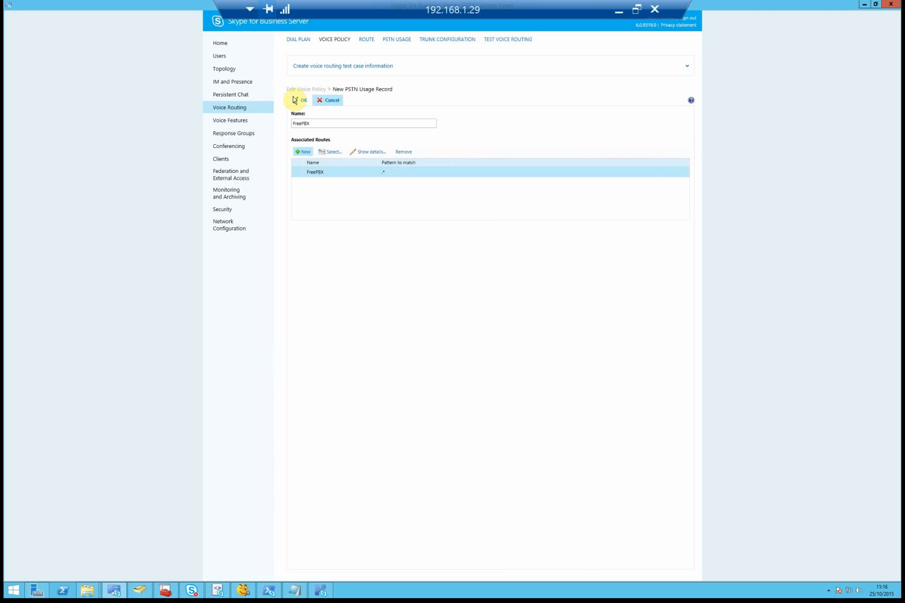
- Save the FreePBX PSTN usage and test routing for 3000 and an external number
left_click(302, 101)
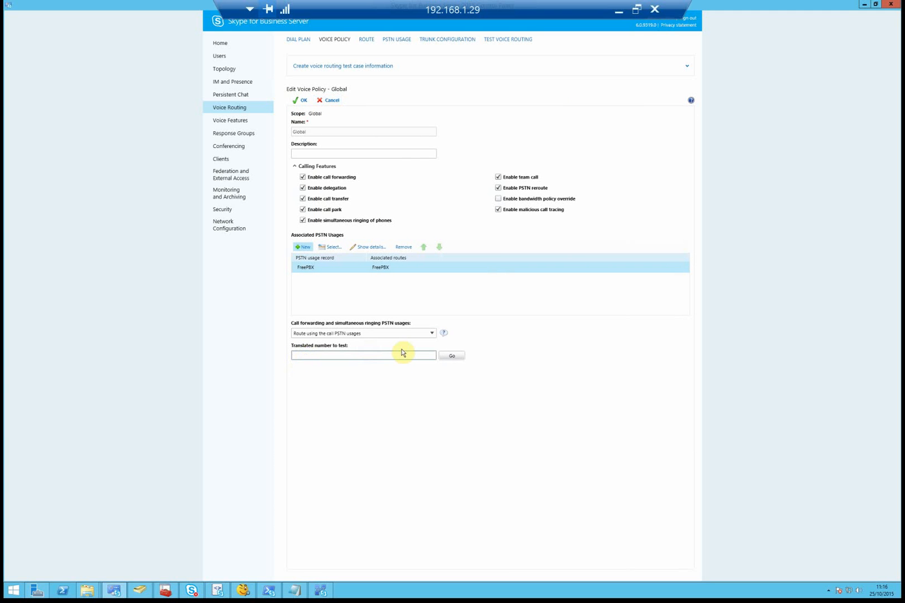
key("Return")
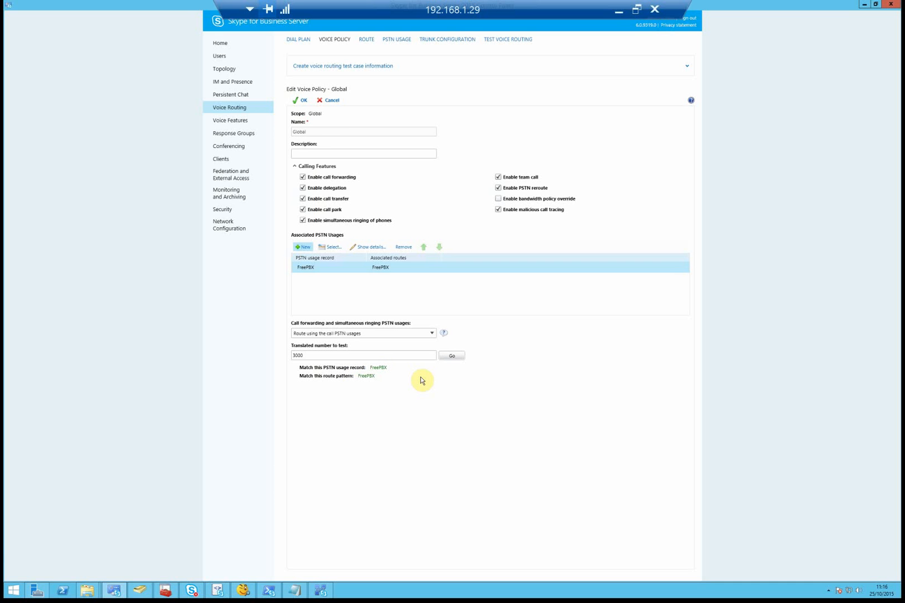
left_click_drag(372, 355, 253, 351)
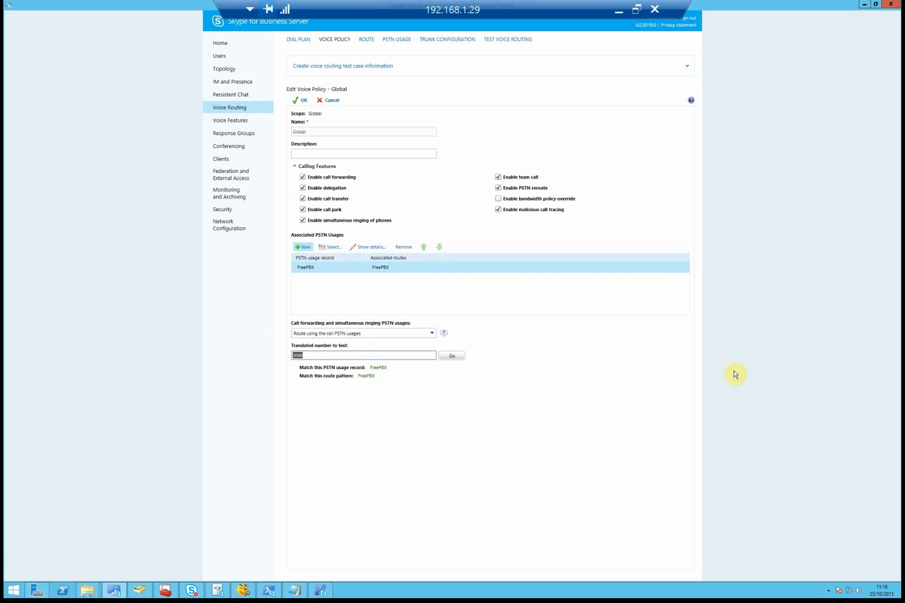
key("BackSpace")
left_click(455, 356)
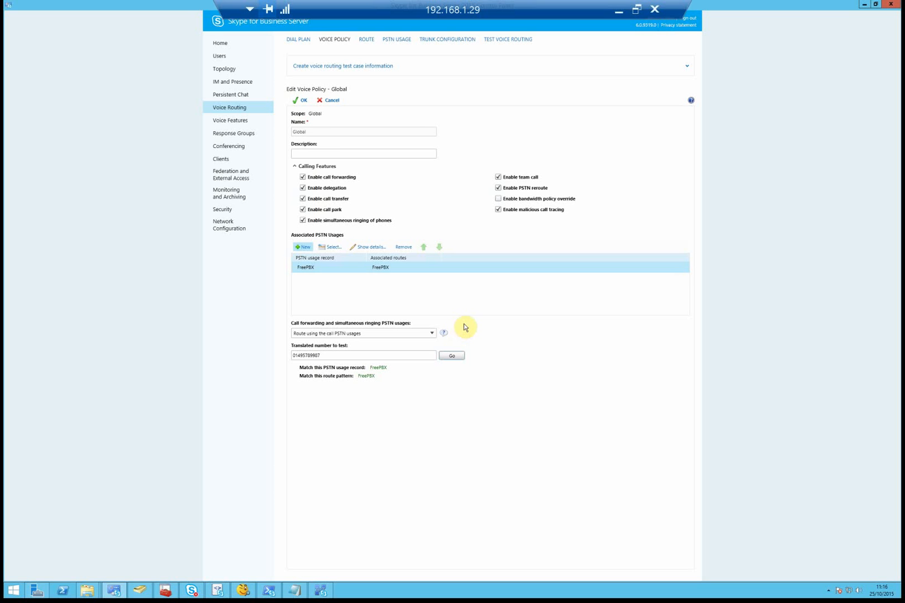
- Save the Global voice policy and commit all pending voice routing changes
left_click(299, 100)
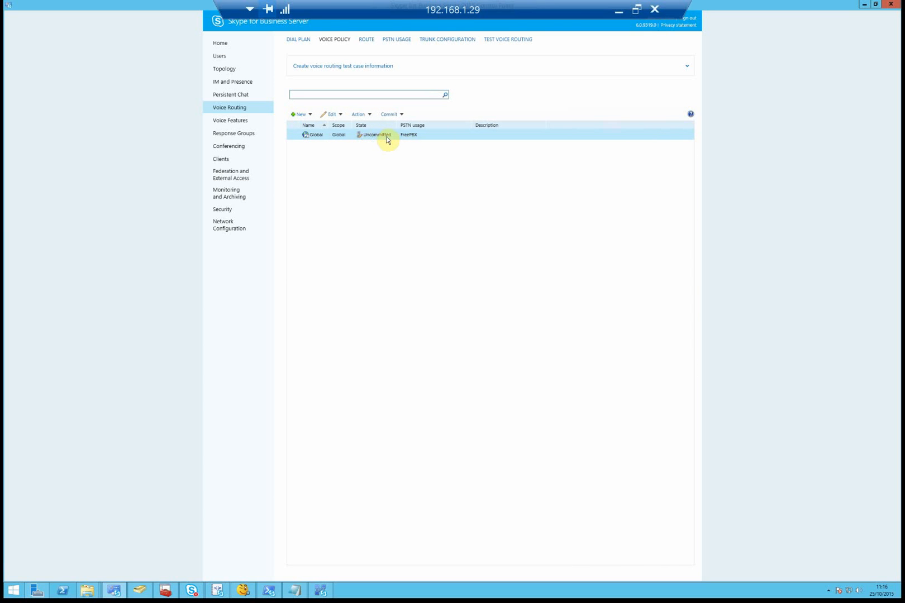
left_click(394, 114)
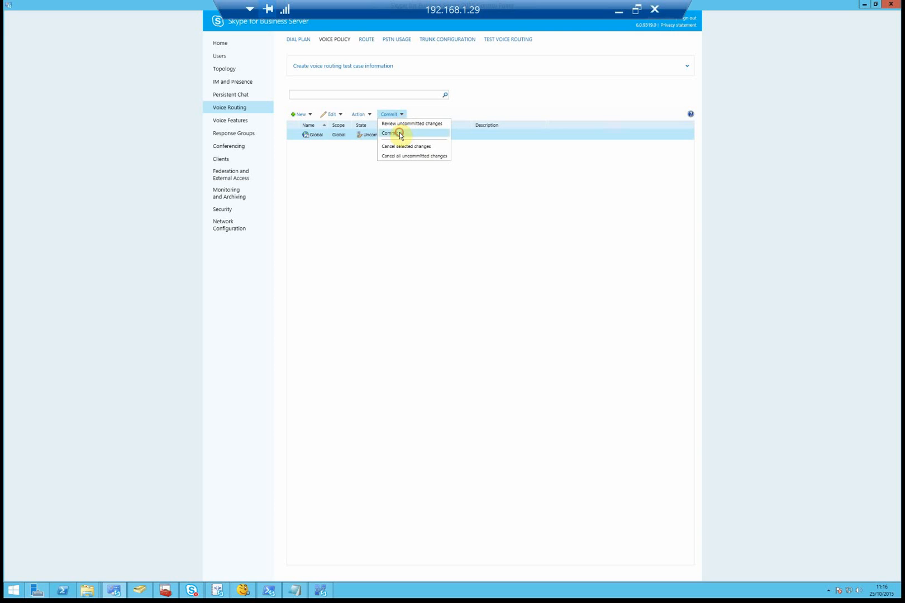
left_click(400, 134)
left_click(544, 414)
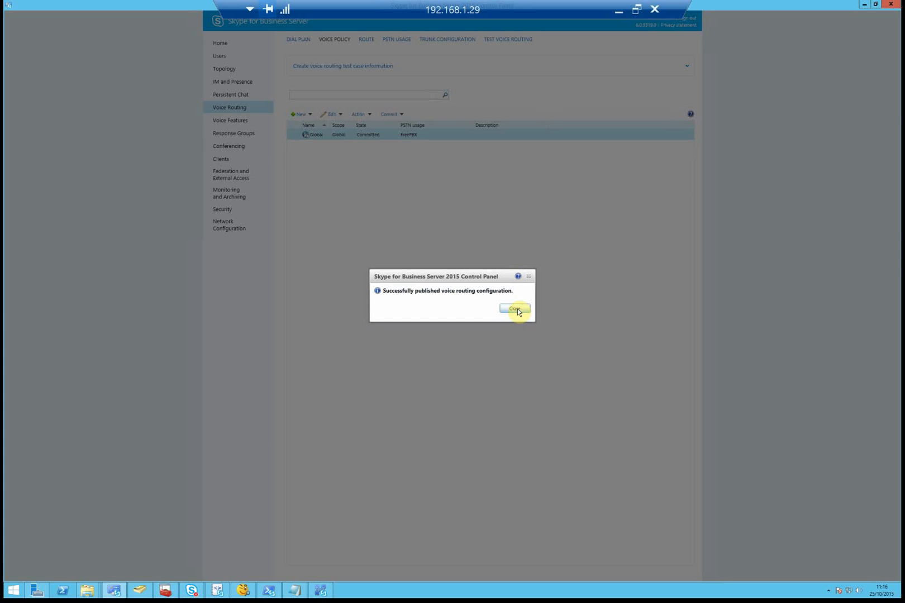
left_click(516, 309)
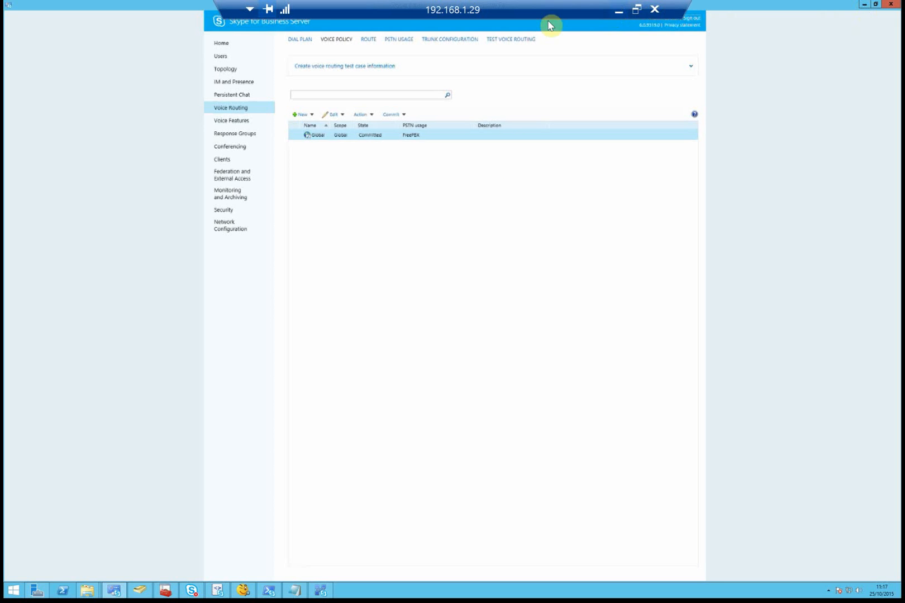
- Find the enabled users and open the Enterprise Voice user's settings
left_click(223, 58)
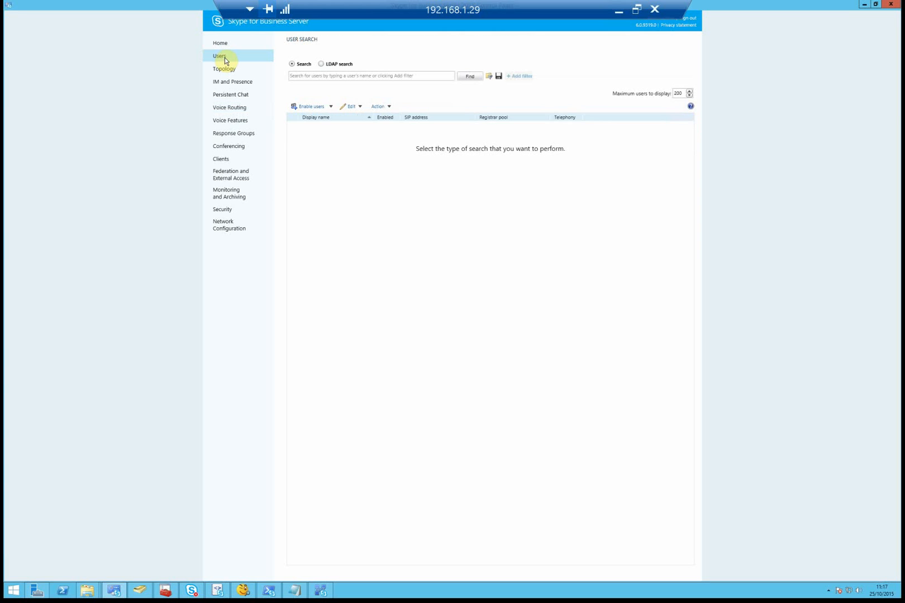
left_click(475, 77)
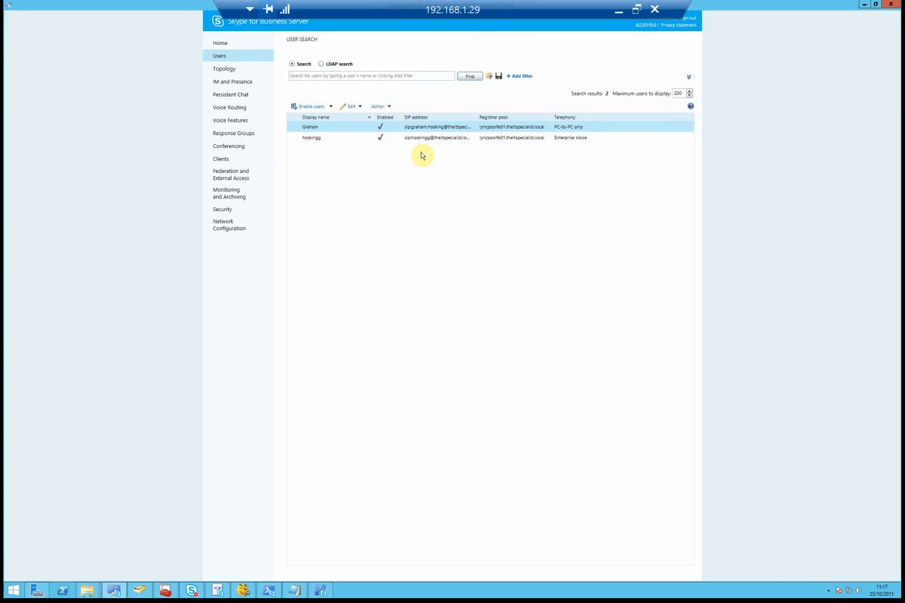
left_click(323, 140)
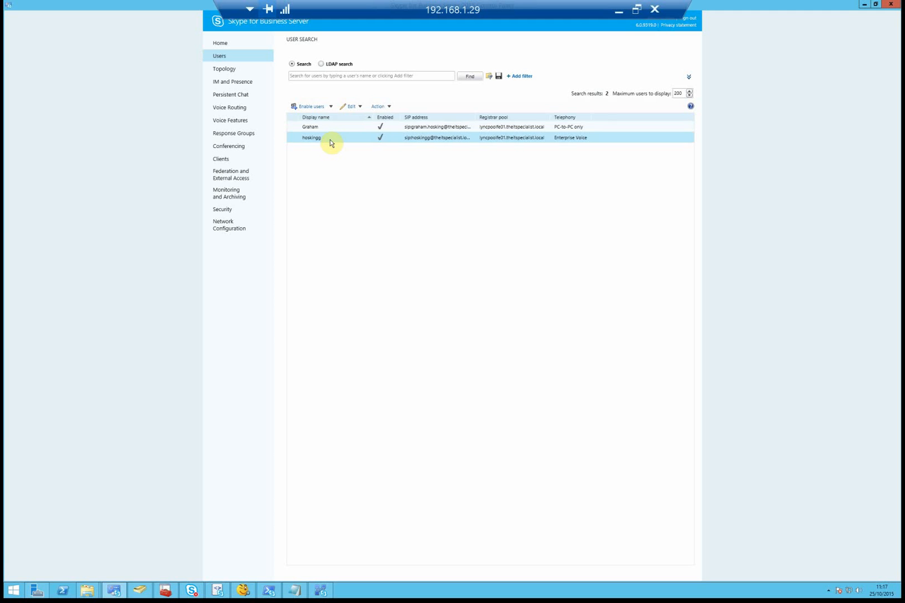
double_click(331, 138)
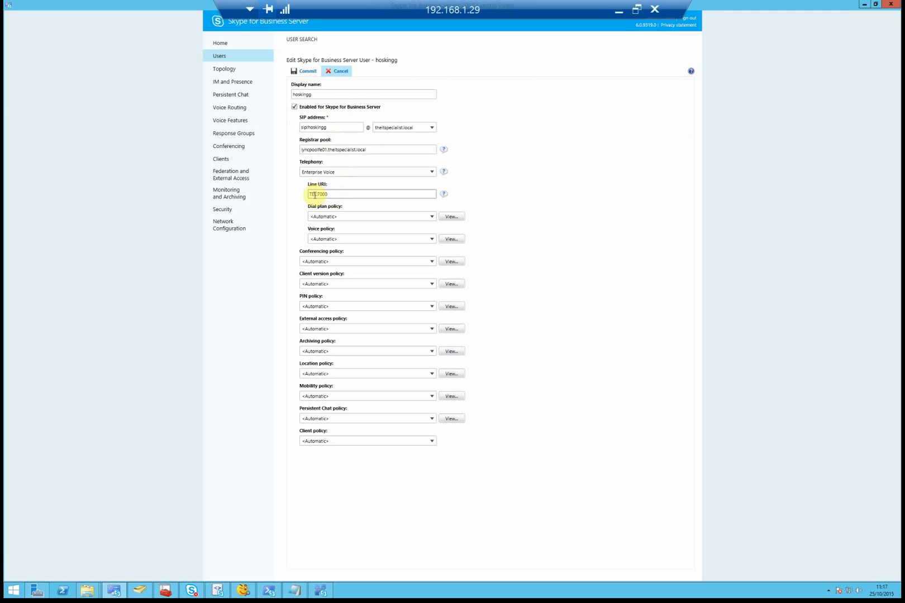
- Confirm Line URI TEL:7000 and Enterprise Voice telephony, then commit the user
left_click_drag(335, 194, 287, 193)
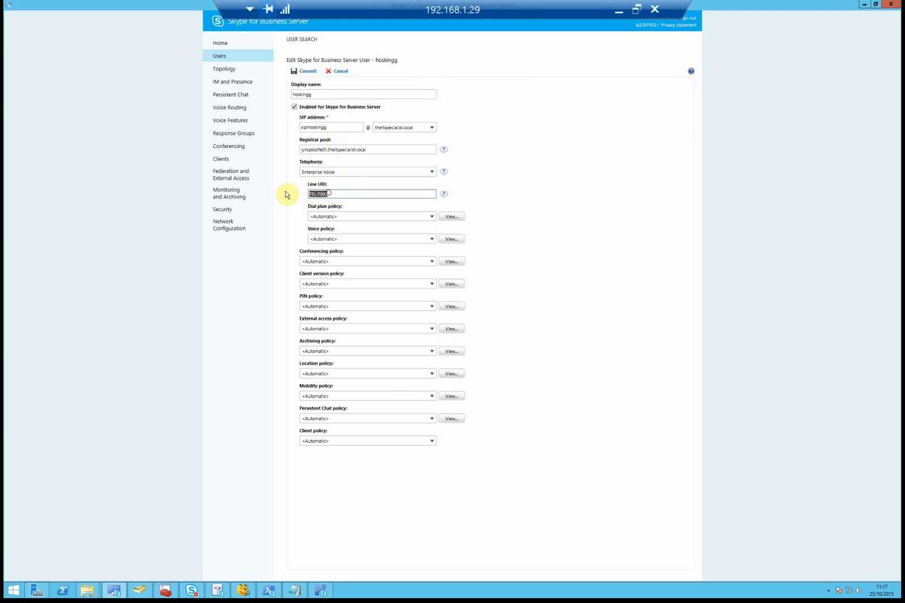
left_click(335, 194)
left_click_drag(317, 193, 289, 188)
left_click(340, 193)
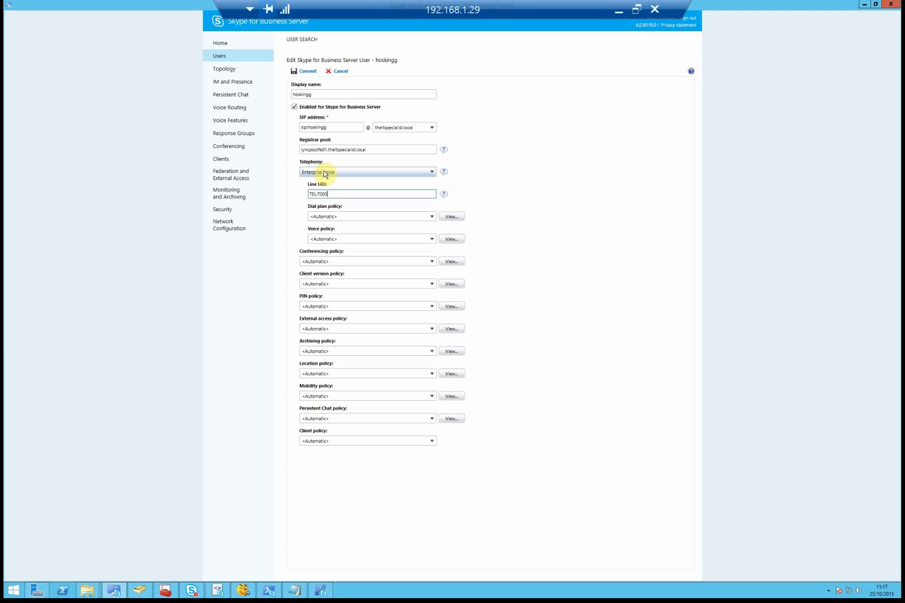
left_click(357, 174)
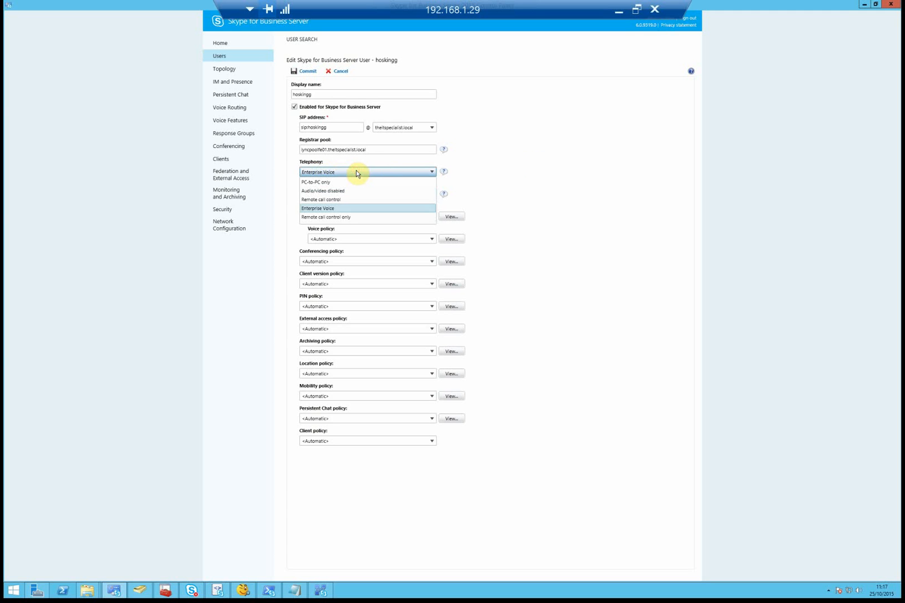
left_click(355, 174)
left_click(302, 76)
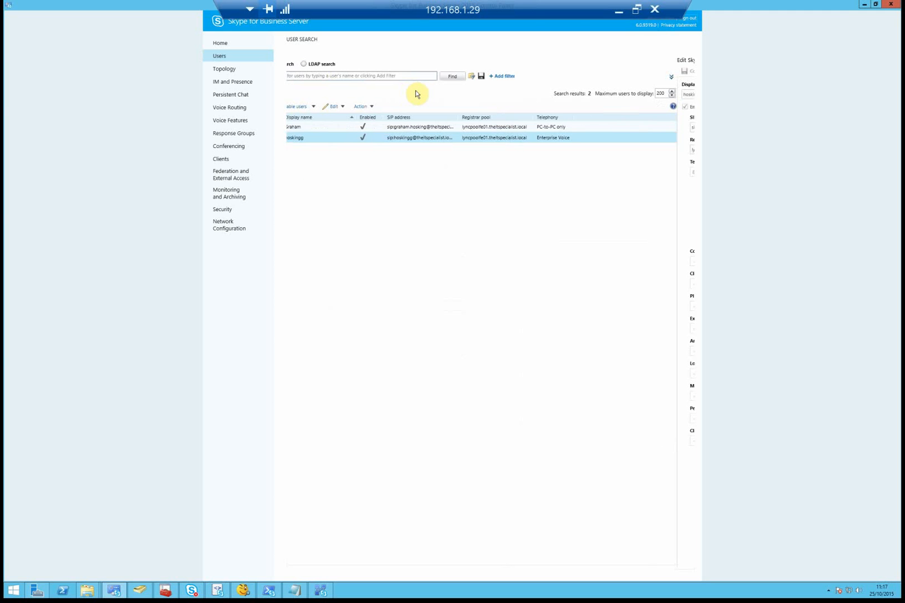
left_click(620, 13)
- Position the Skype for Business client window beside the FreePBX browser page
left_click(494, 250)
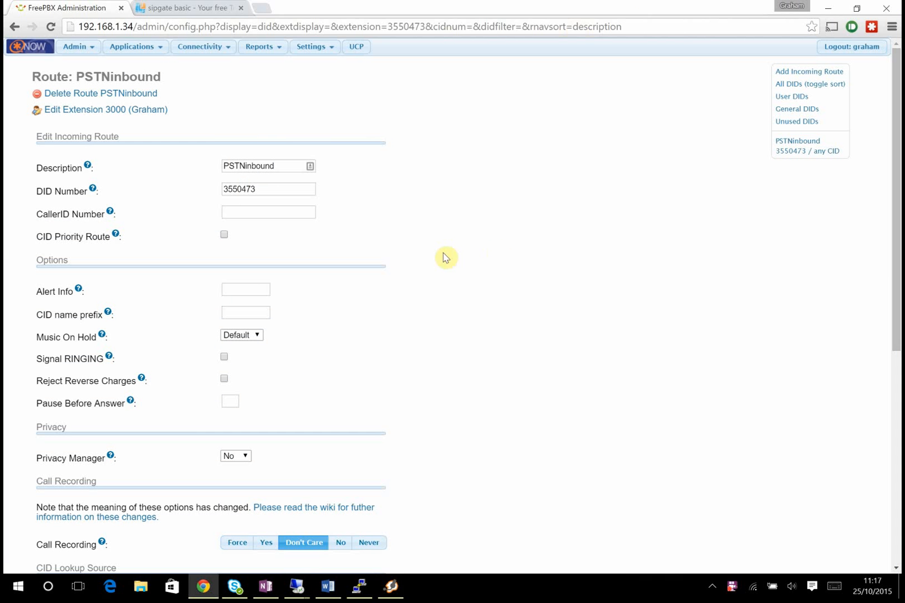
left_click(232, 588)
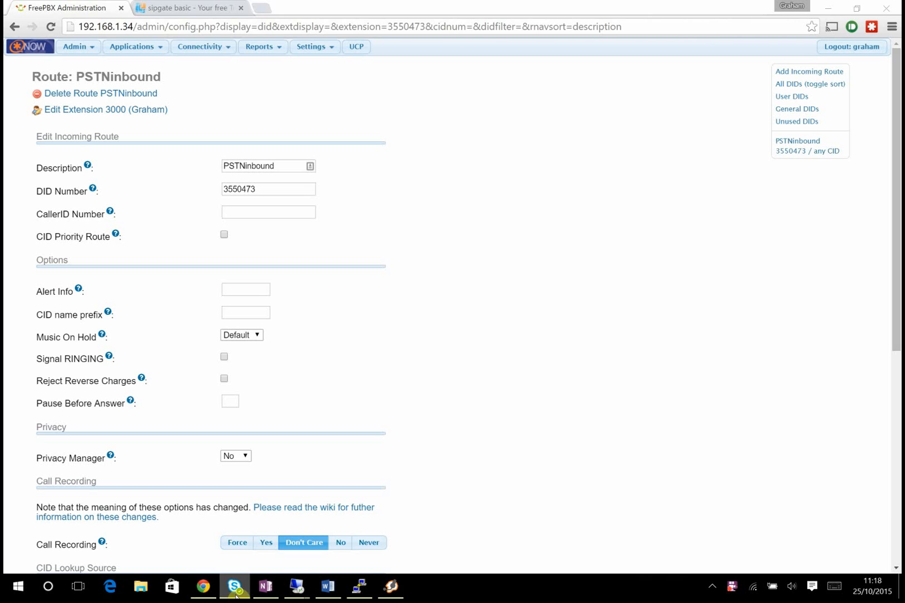
left_click(238, 592)
left_click(236, 592)
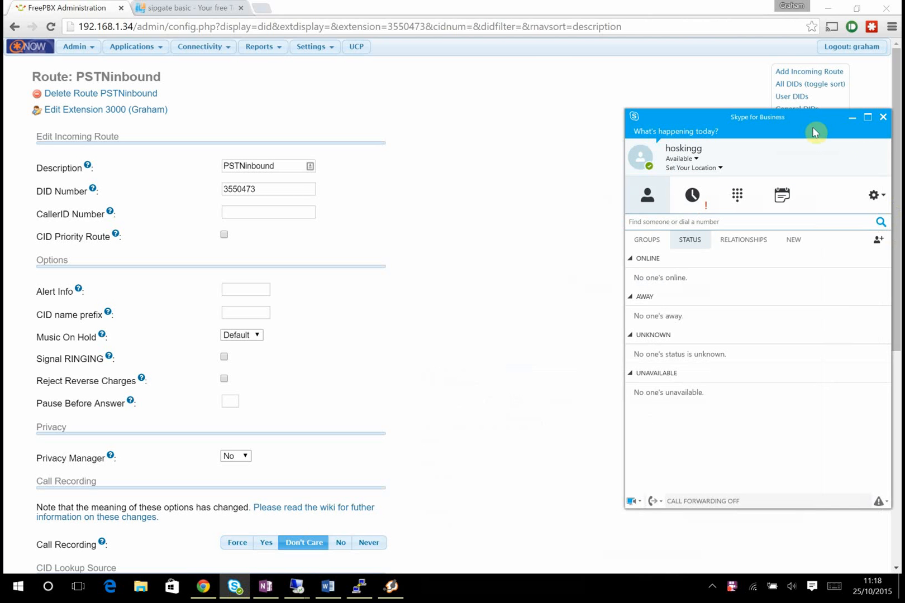
left_click_drag(761, 125, 707, 98)
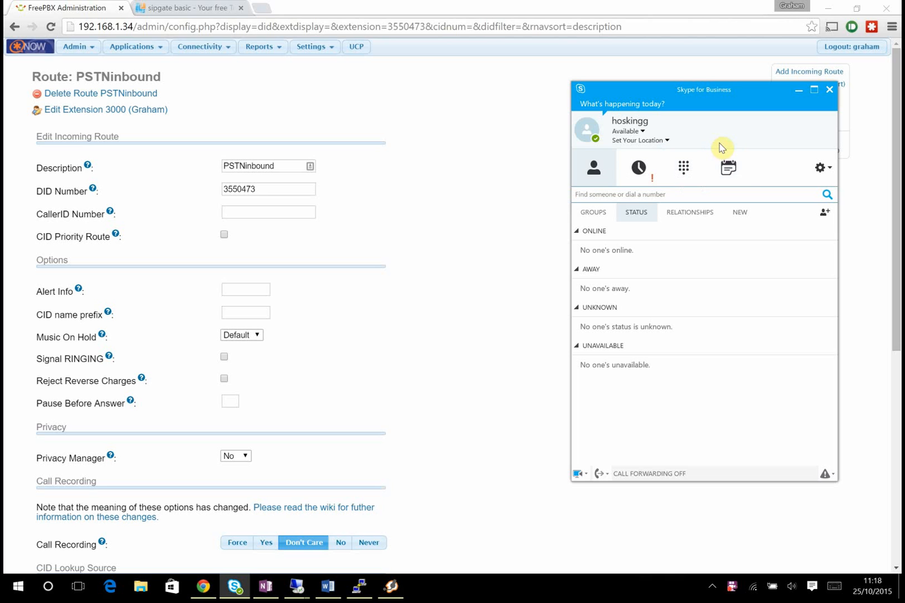
left_click(597, 196)
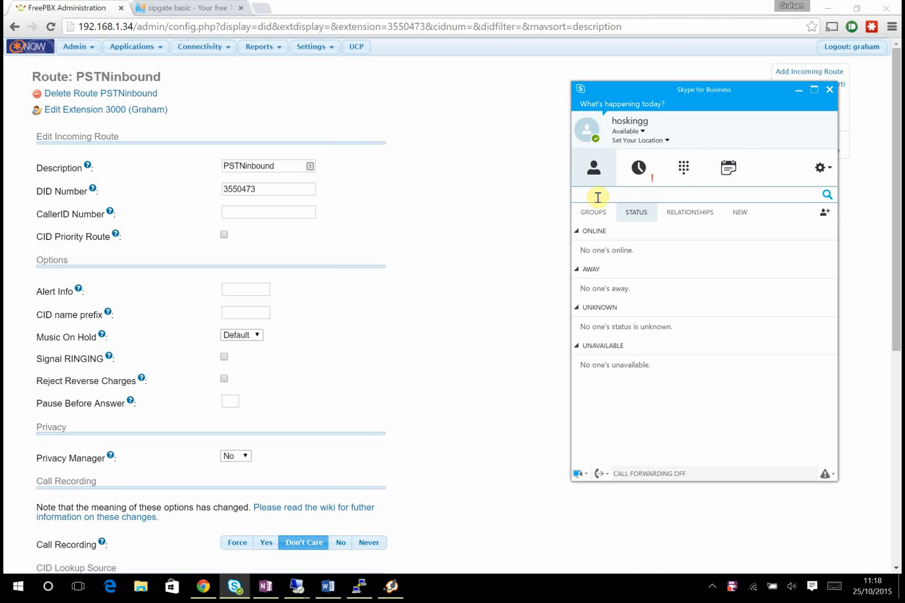
left_click_drag(697, 102, 706, 138)
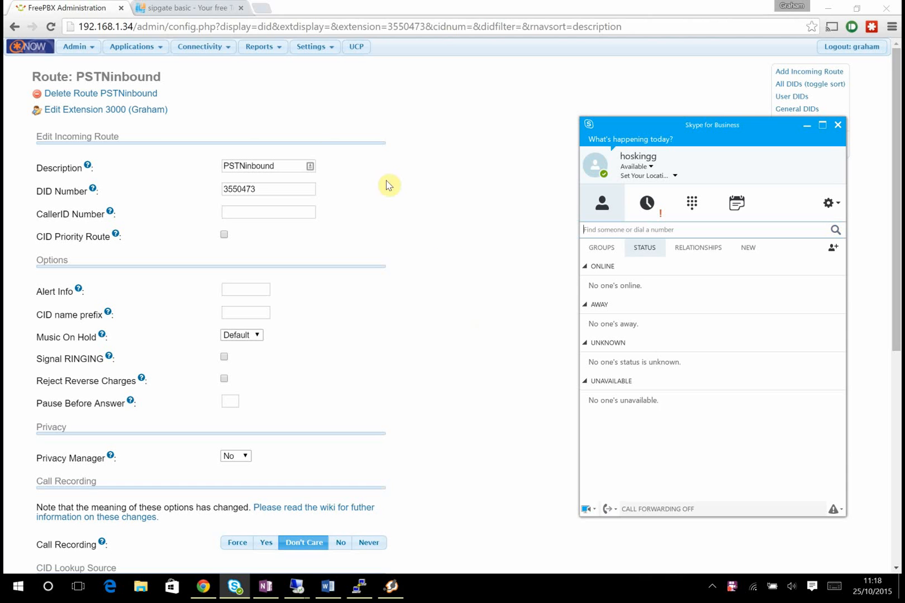
left_click(211, 46)
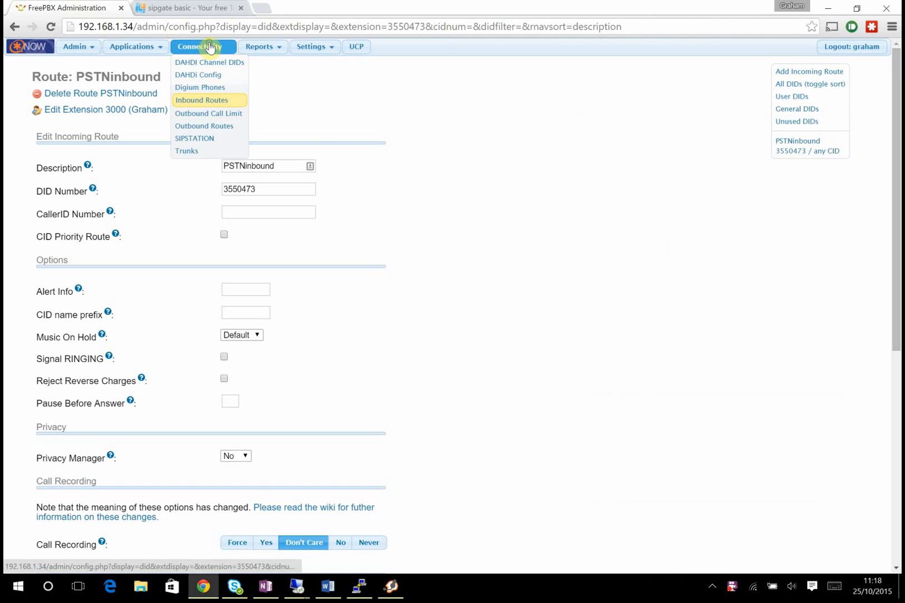
- Add a new SIP trunk named S4B
left_click(197, 152)
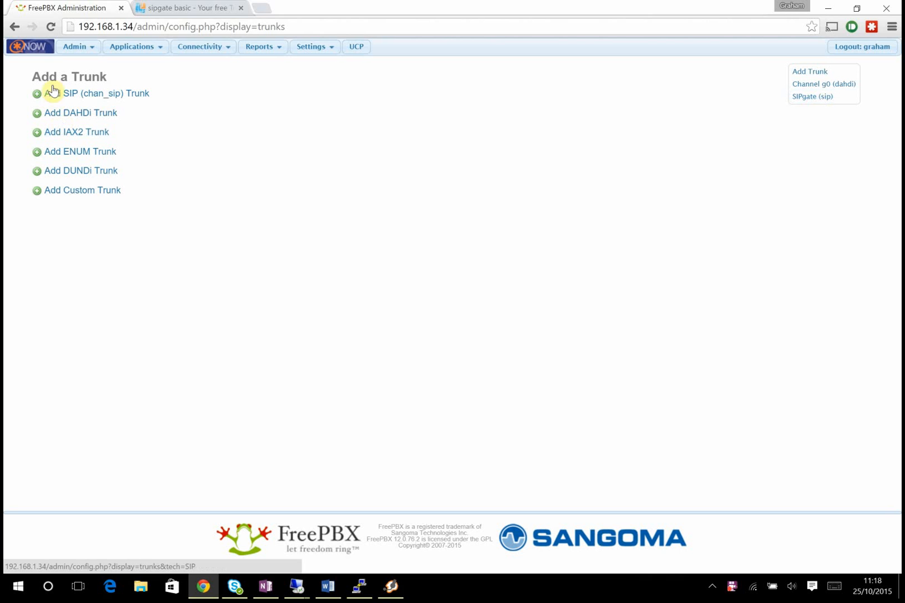
left_click(115, 95)
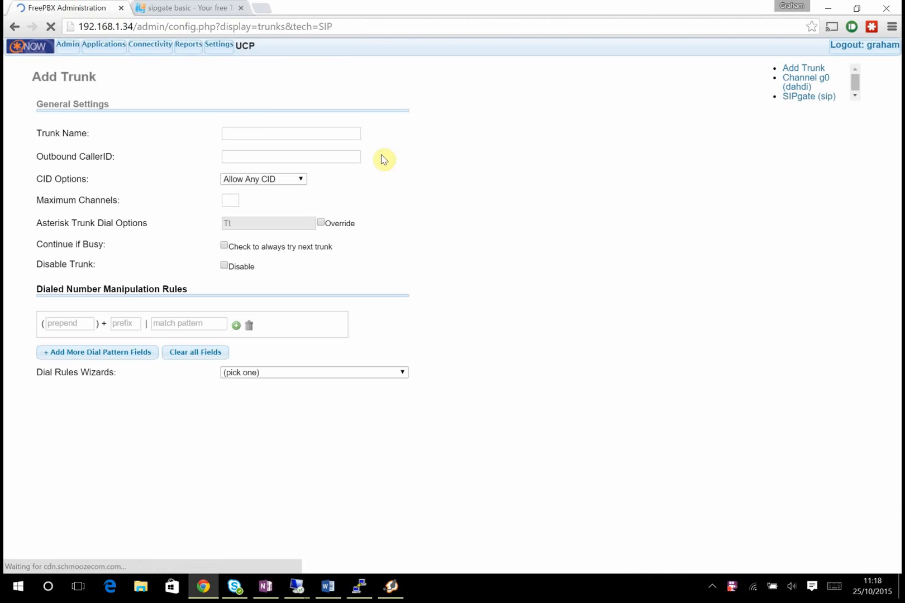
left_click(256, 132)
type("4B")
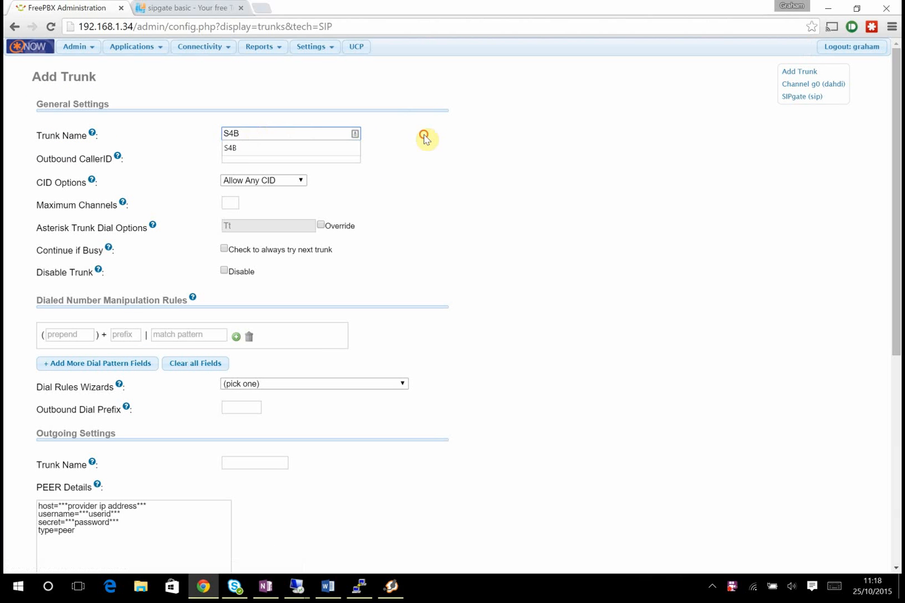
left_click(307, 149)
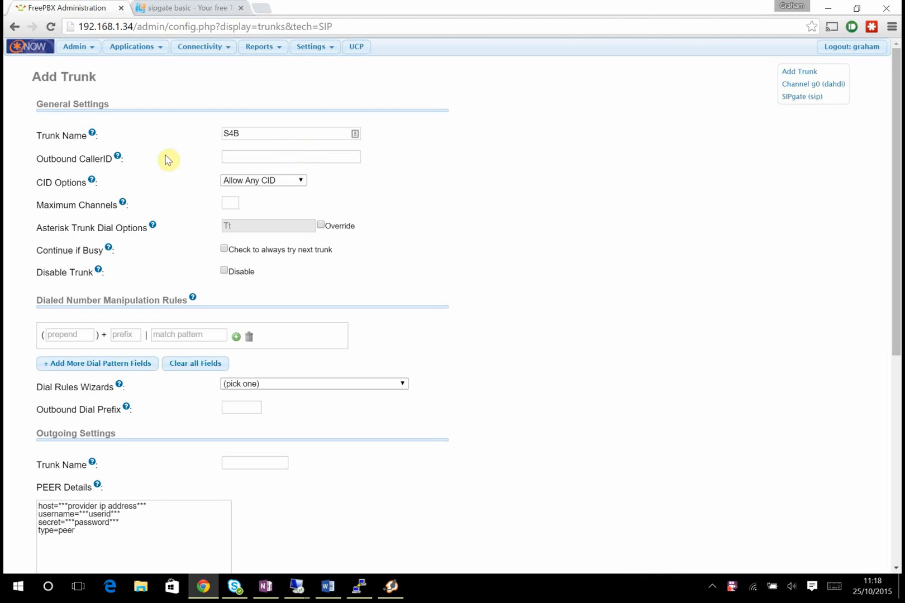
- Enter 7XXX as the trunk's dial match pattern
scroll(472, 183, "down", 1)
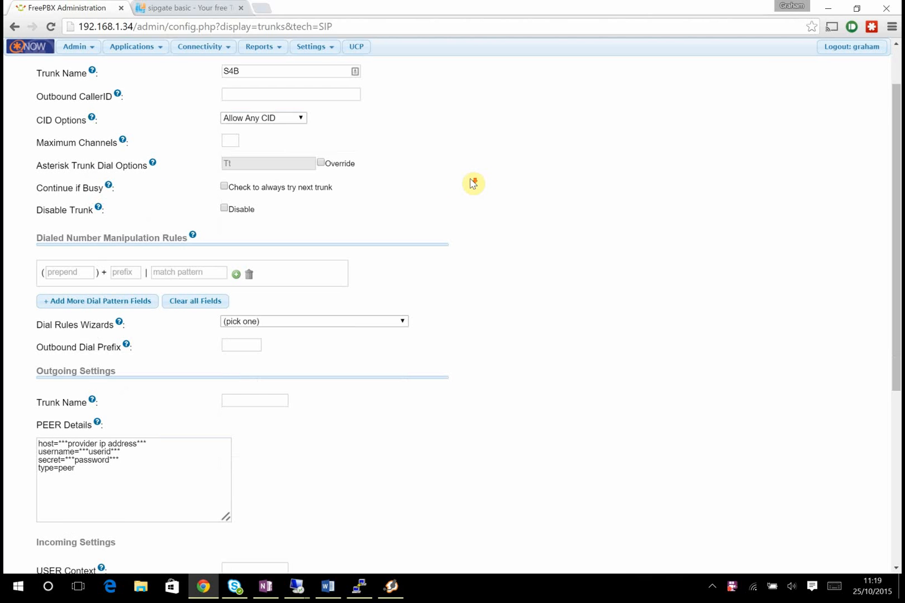
scroll(472, 183, "down", 1)
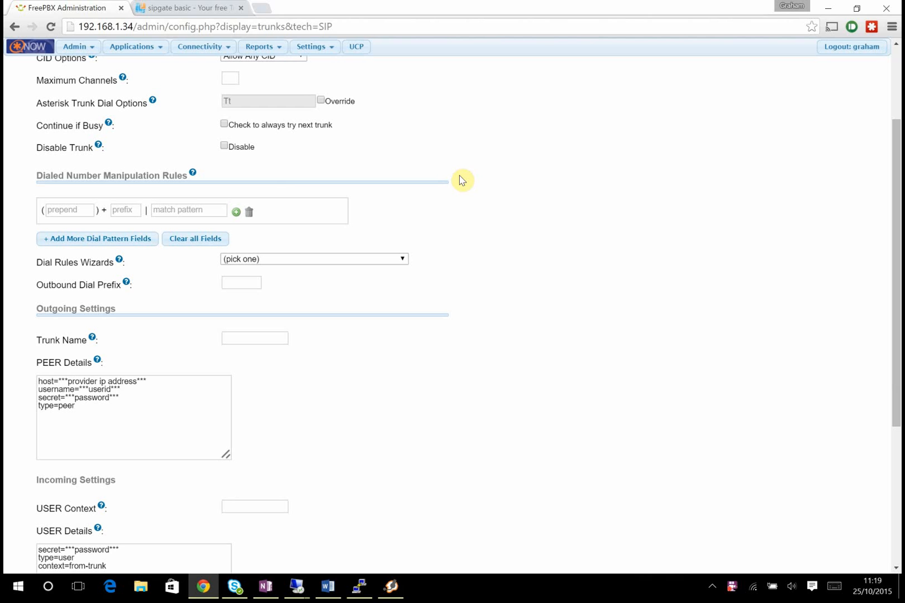
left_click(195, 210)
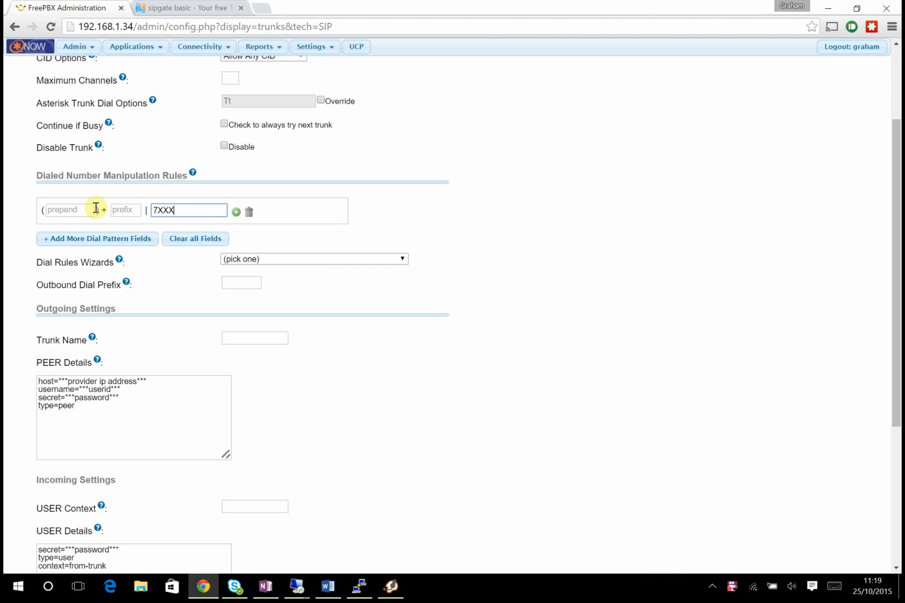
- Delete the default sample text from the PEER Details and USER Details boxes
left_click_drag(137, 452, 4, 339)
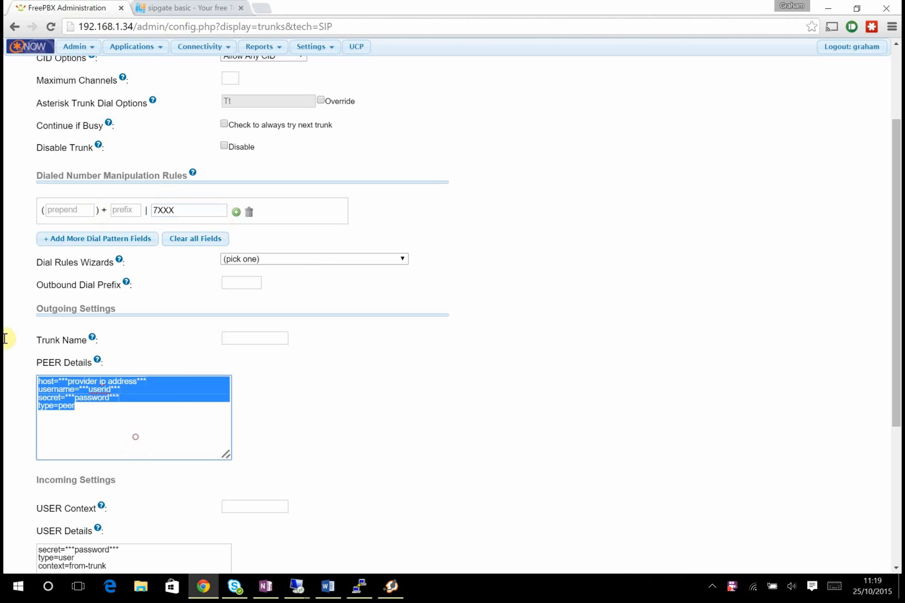
key("BackSpace")
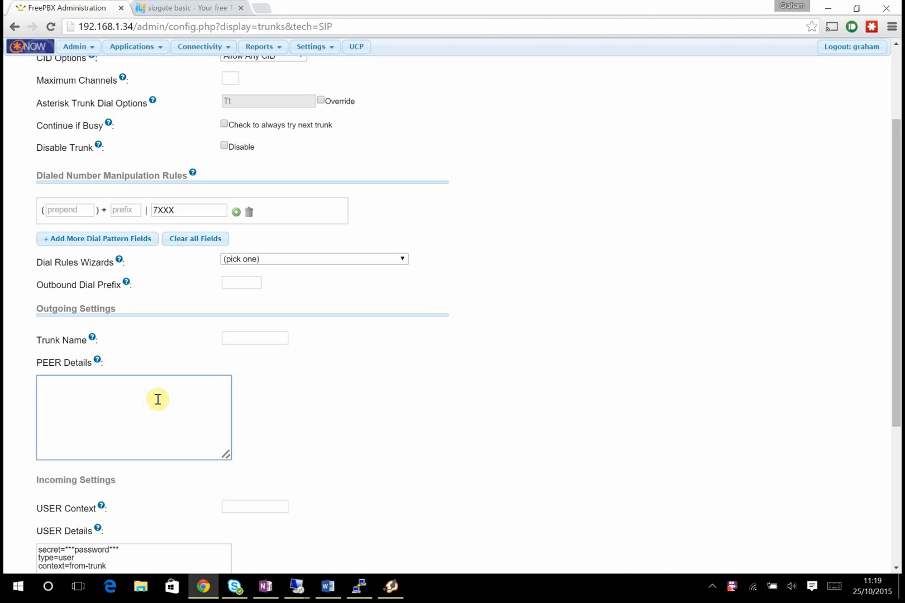
scroll(312, 382, "down", 1)
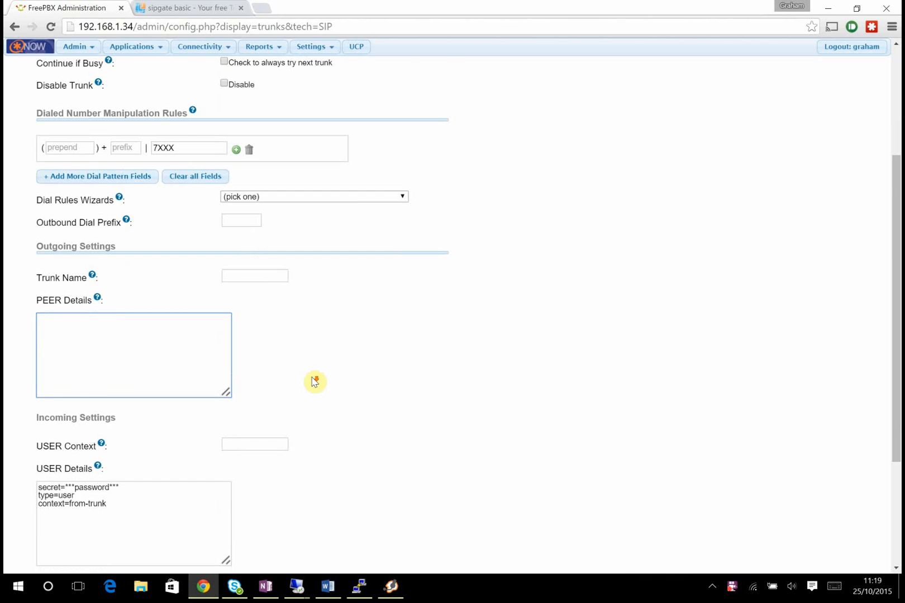
scroll(314, 382, "down", 1)
left_click(137, 458)
key("ctrl+a")
key("BackSpace")
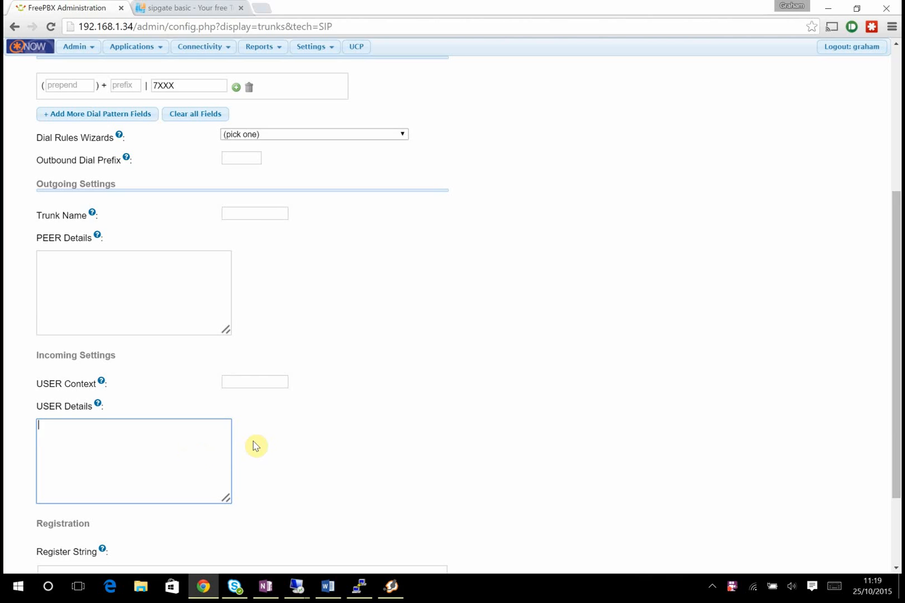
scroll(256, 445, "down", 2)
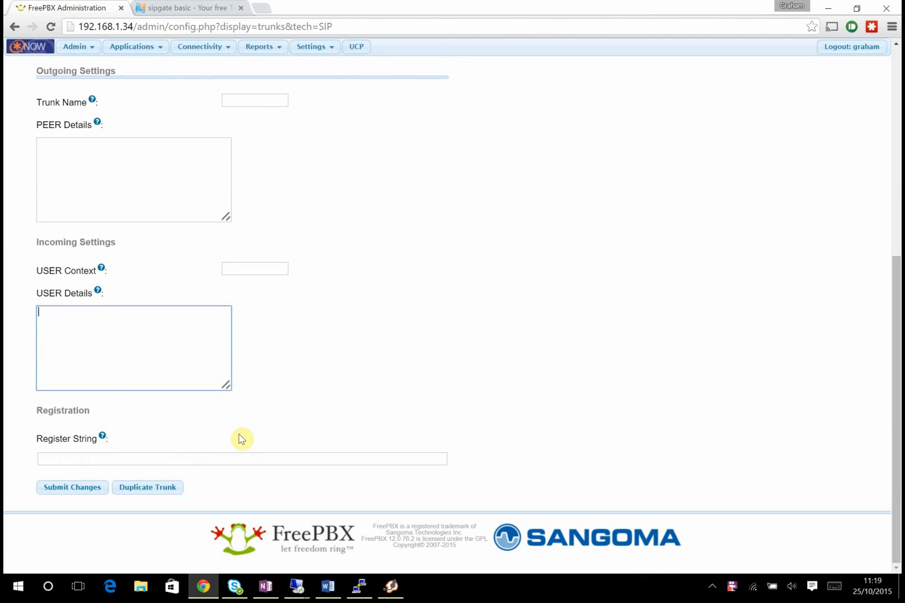
scroll(241, 439, "up", 6)
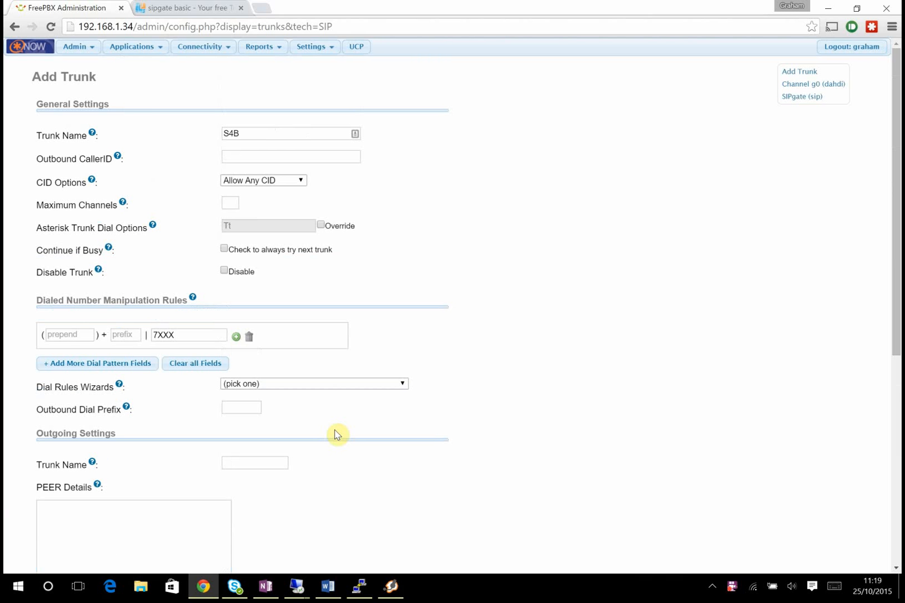
scroll(338, 421, "down", 5)
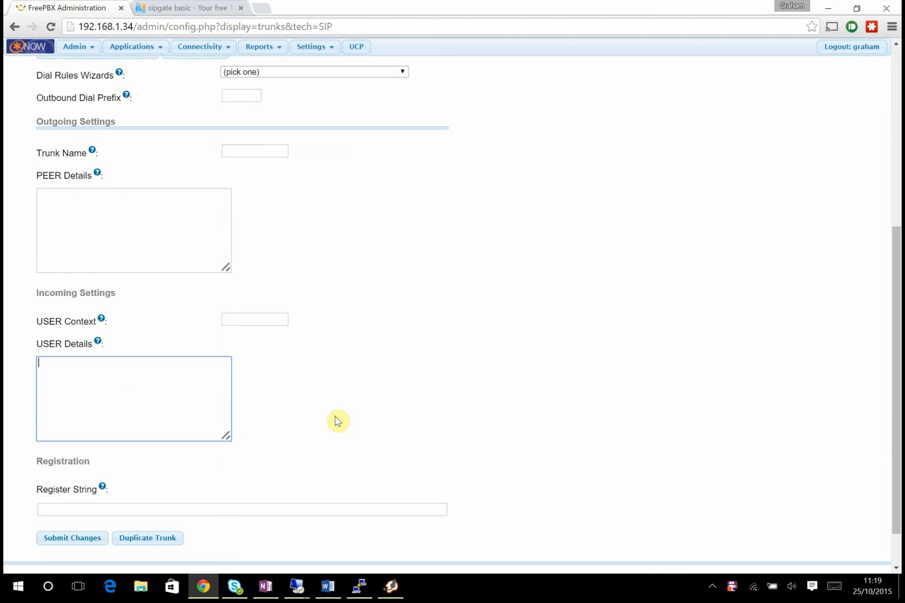
left_click(150, 219)
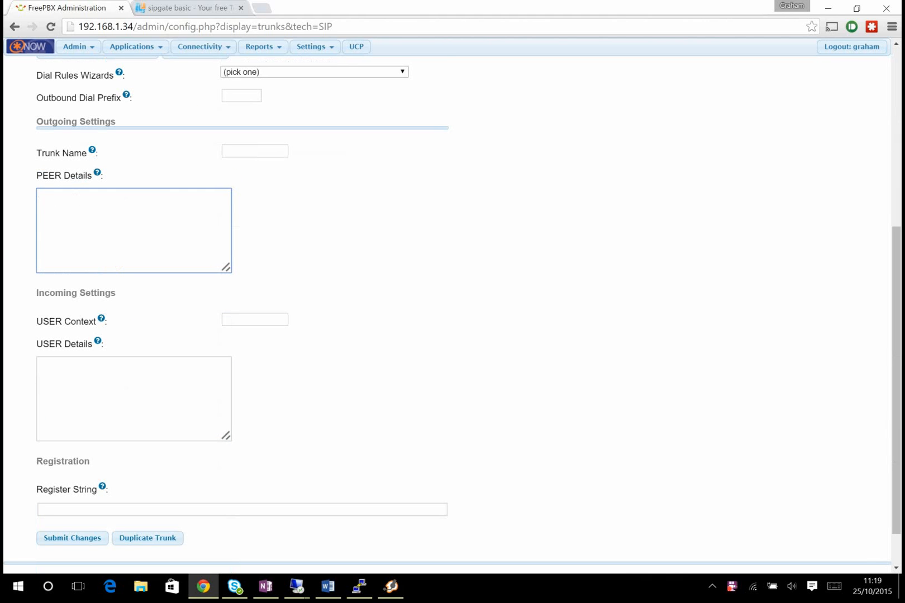
left_click(265, 586)
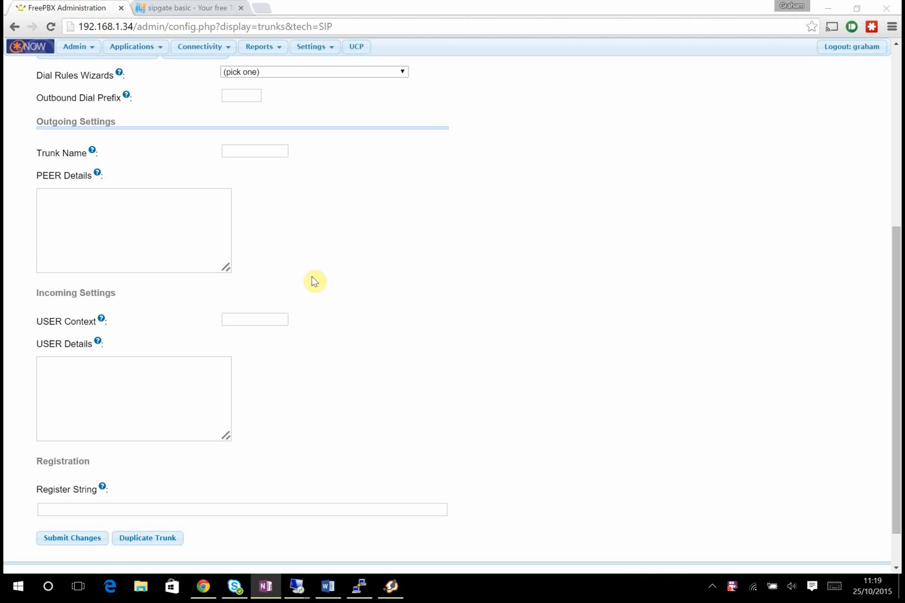
- Paste the peer settings (host=192.168.1.29, transport tcp,udp, port 5060) into PEER Details
left_click(144, 218)
type("host=192.168.1.29 transport=tcp, udp port=5060 insecure=very type=friend context=from-internal promiscredir=yes qualify=yes canreinvite=yes")
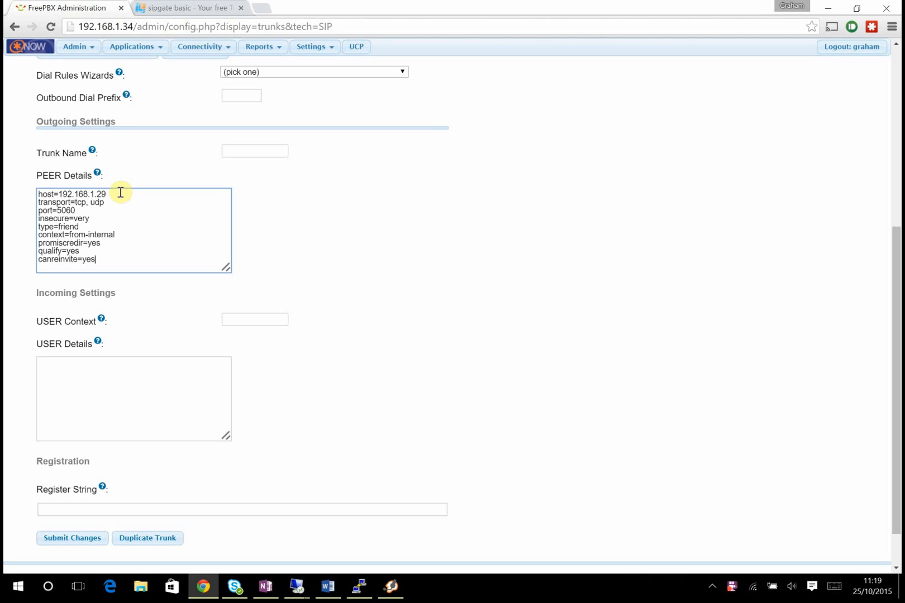
left_click_drag(118, 197, 31, 195)
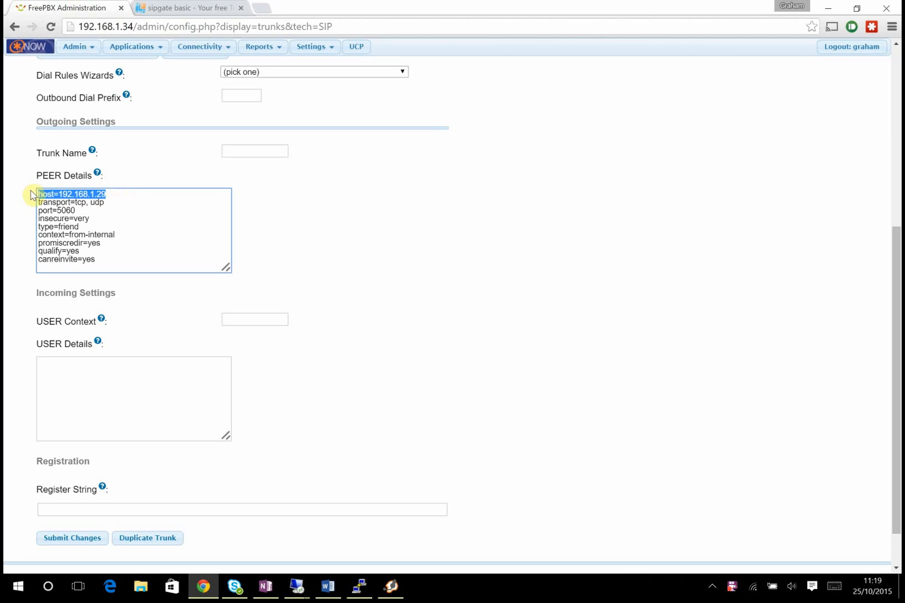
left_click(130, 193)
left_click_drag(130, 194, 45, 179)
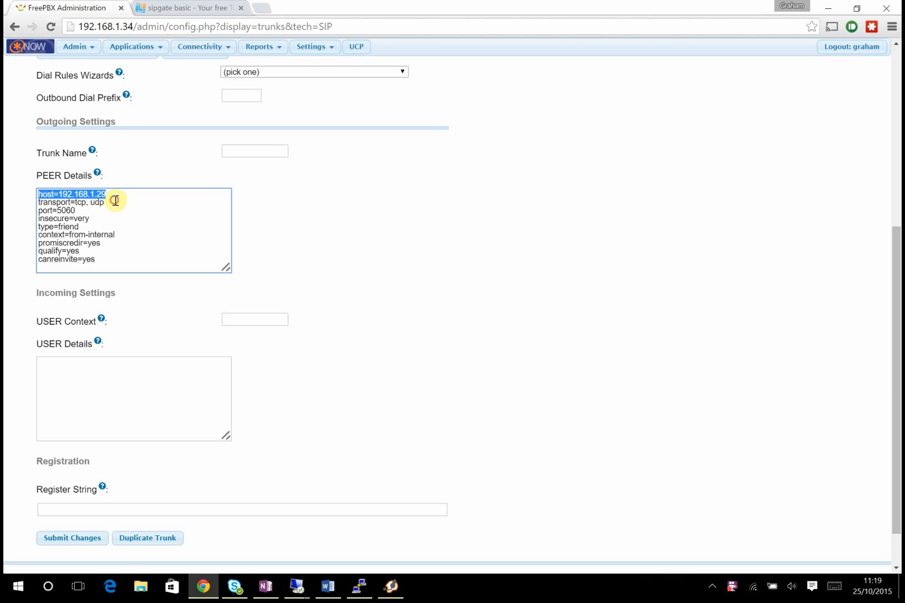
left_click_drag(115, 202, 34, 200)
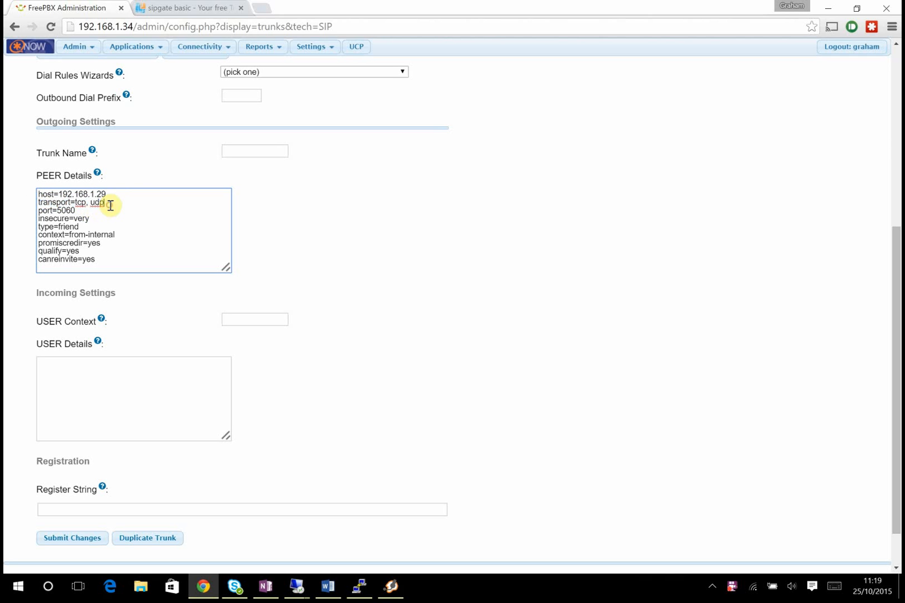
left_click_drag(27, 206, 35, 228)
left_click(80, 214)
left_click(83, 228)
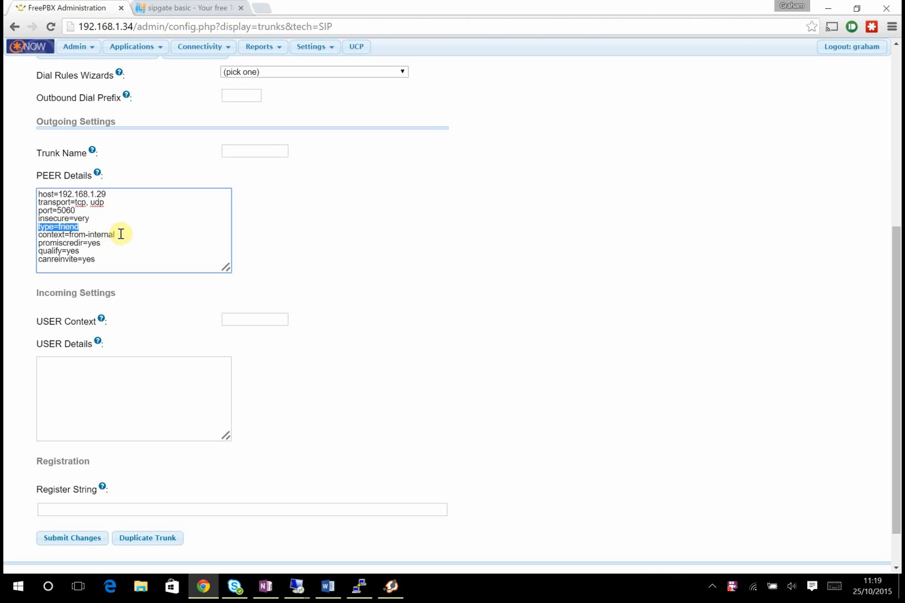
left_click_drag(118, 235, 35, 241)
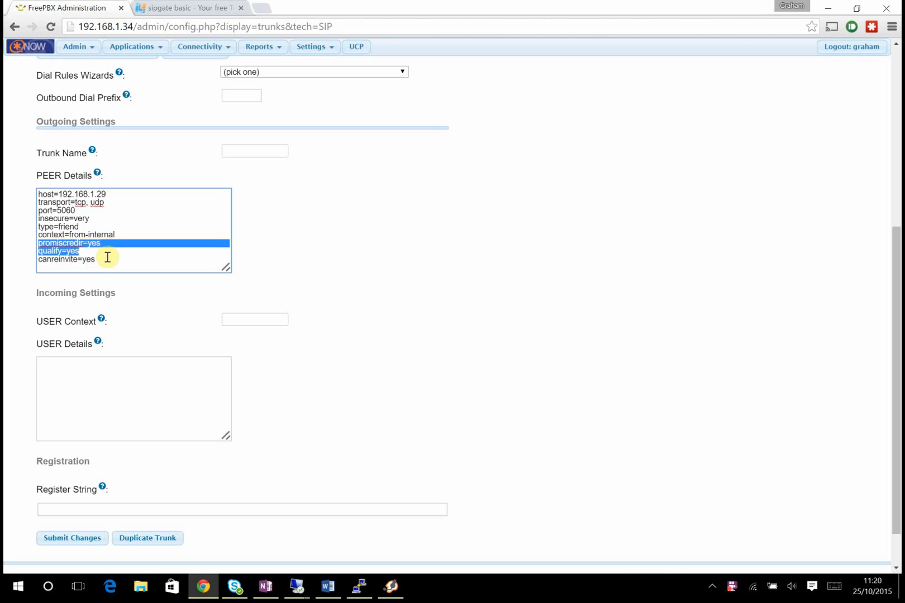
left_click_drag(109, 258, 117, 237)
left_click(118, 236)
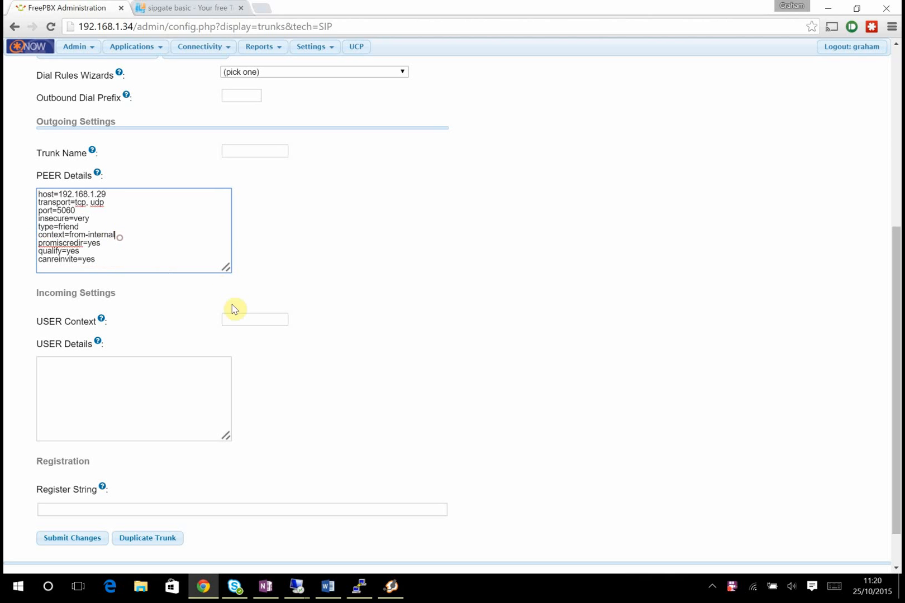
- Name the outgoing trunk S4B, submit the trunk, and apply the configuration
left_click(246, 147)
type("S4B")
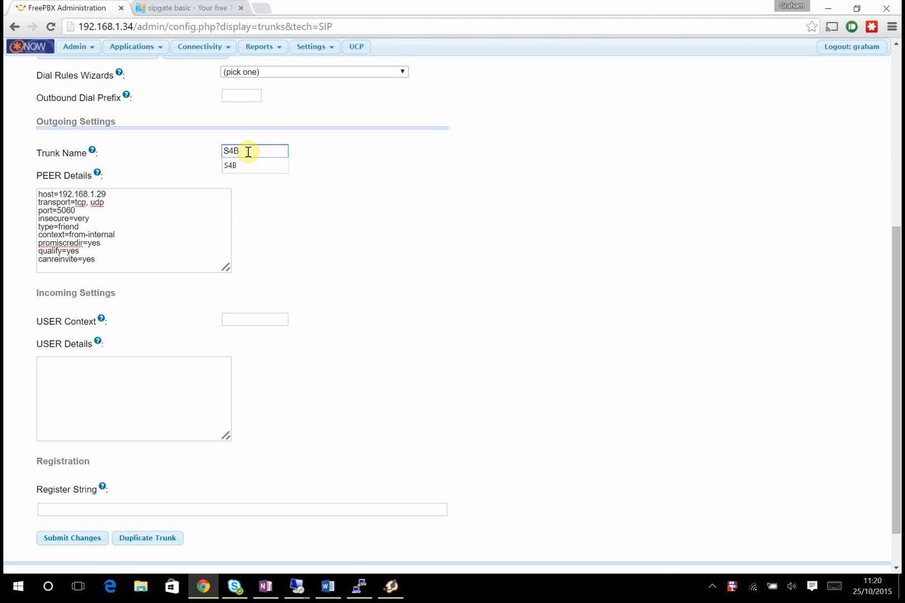
left_click(374, 154)
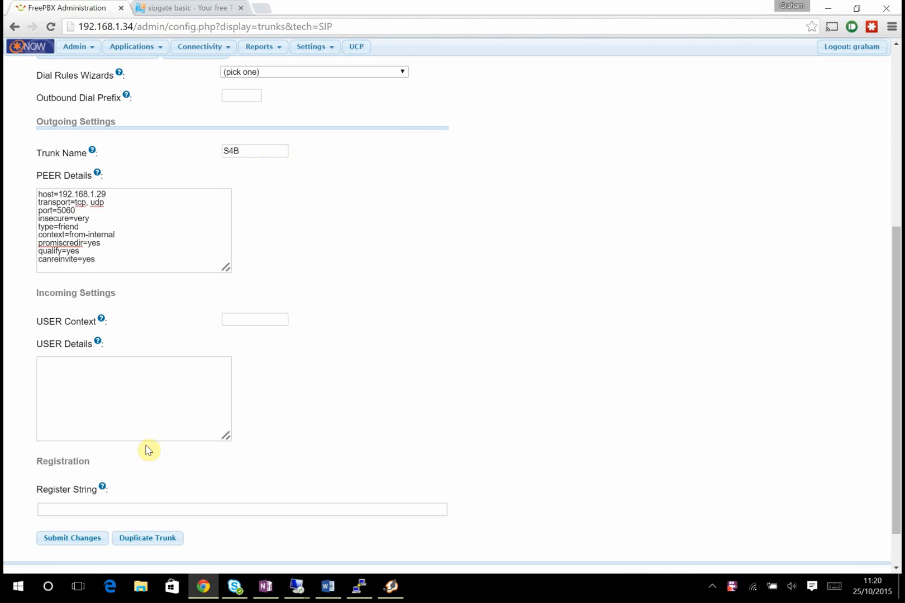
left_click(73, 540)
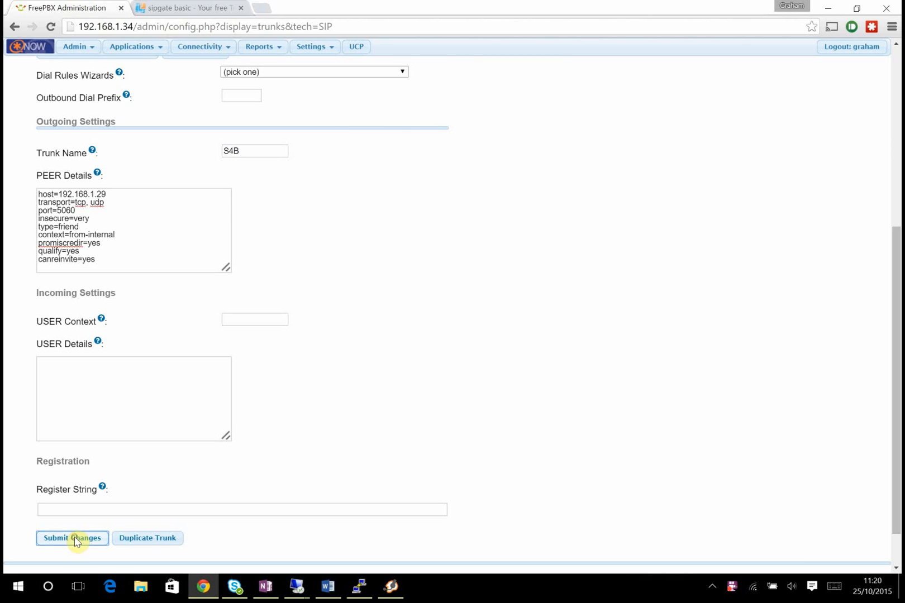
left_click(473, 155)
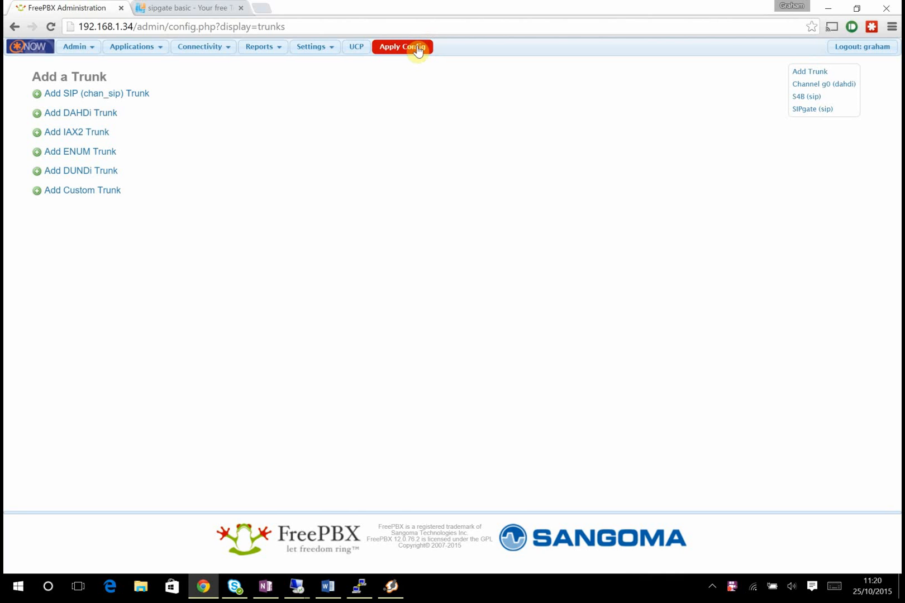
left_click(418, 48)
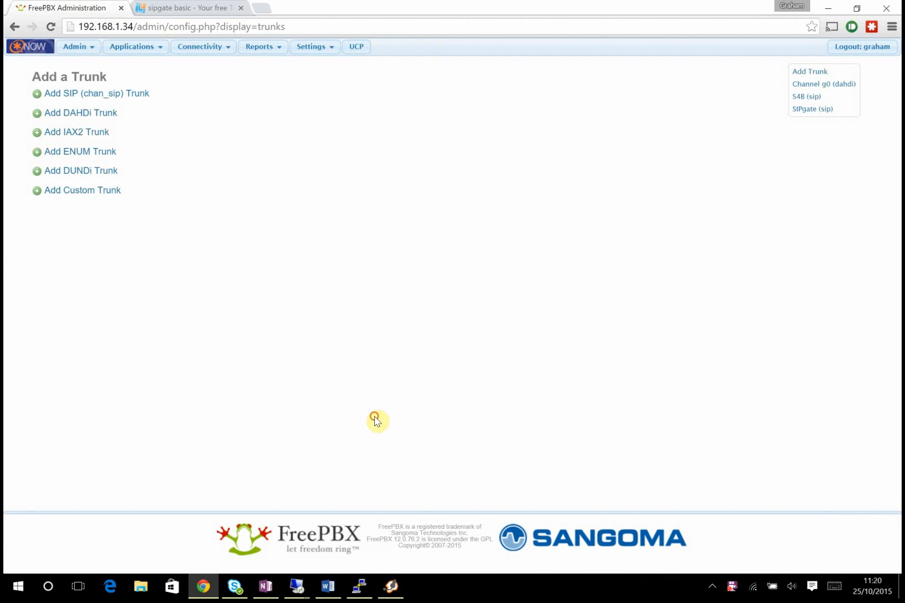
- Call extension 7000 from the Zoiper softphone with Skype for Business open alongside
left_click(392, 587)
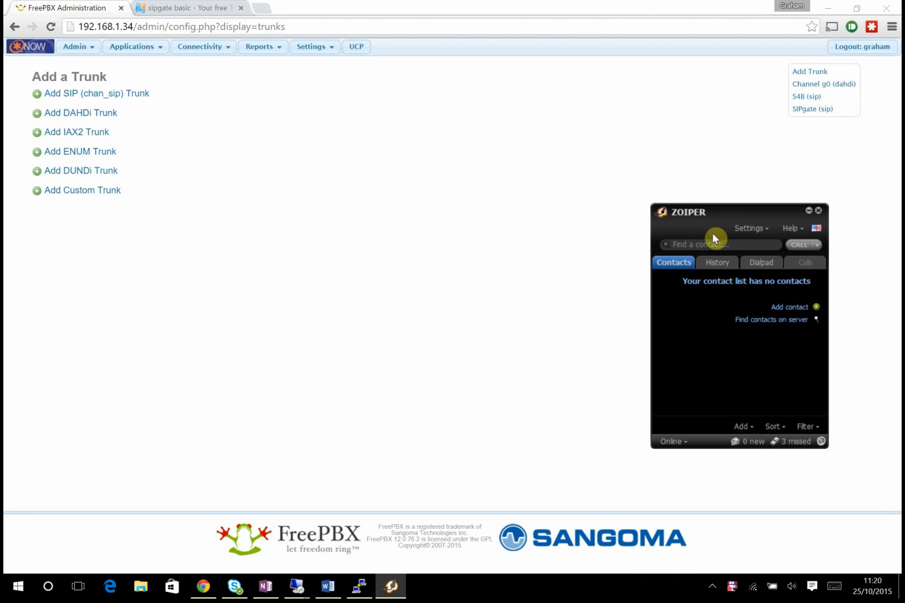
left_click(697, 246)
left_click_drag(702, 213, 401, 181)
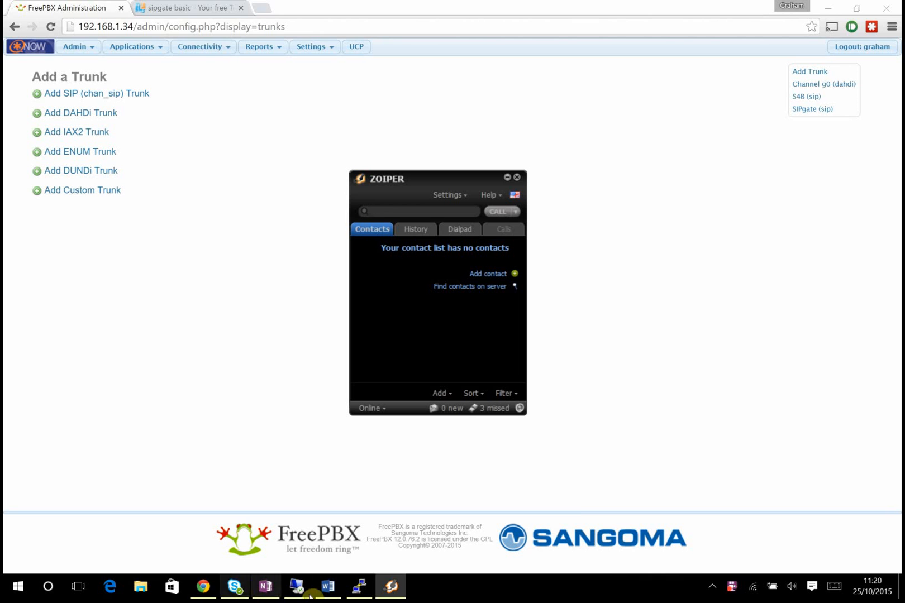
left_click(243, 591)
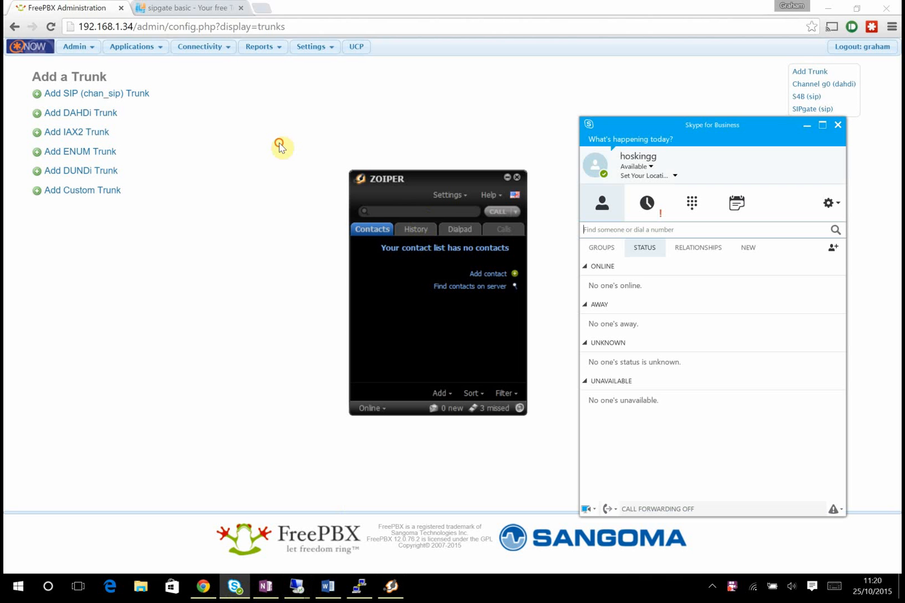
left_click(415, 218)
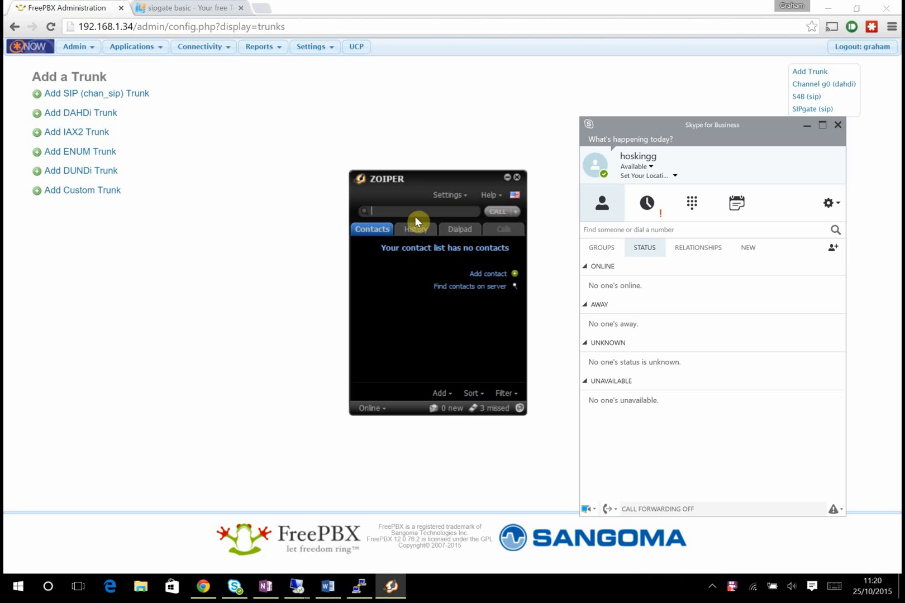
type("7000")
key("Return")
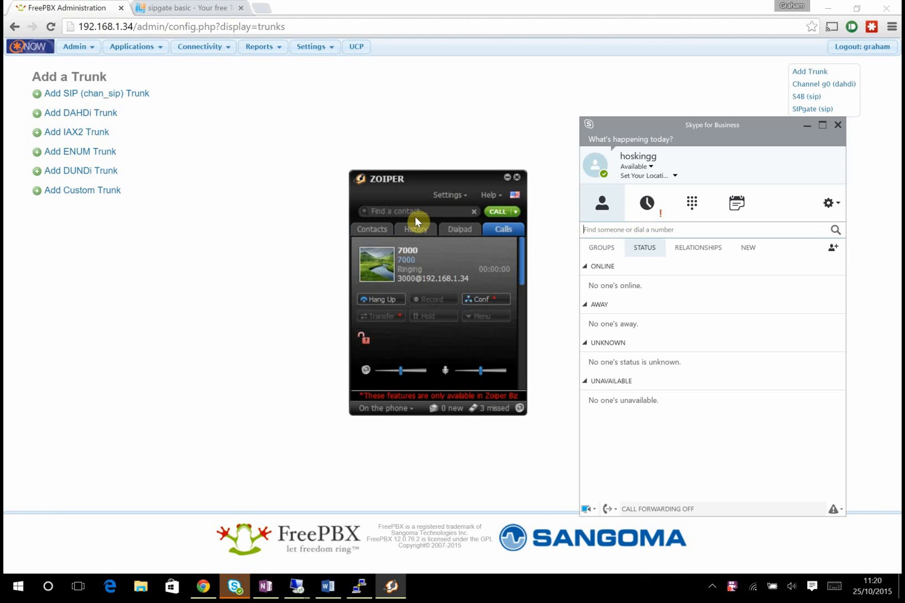
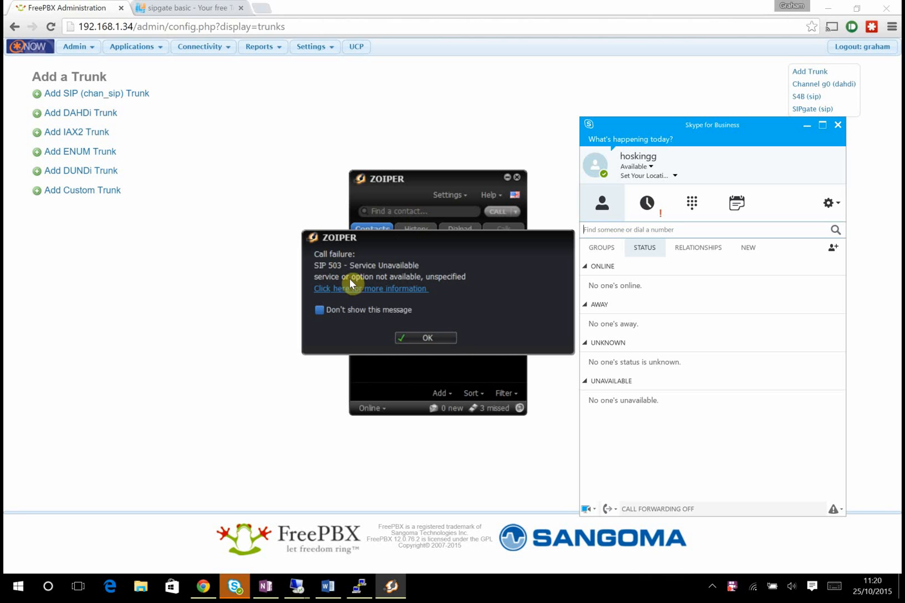
- Dismiss the call-failure message and the WhatsApp notification, returning to Zoiper
left_click(425, 338)
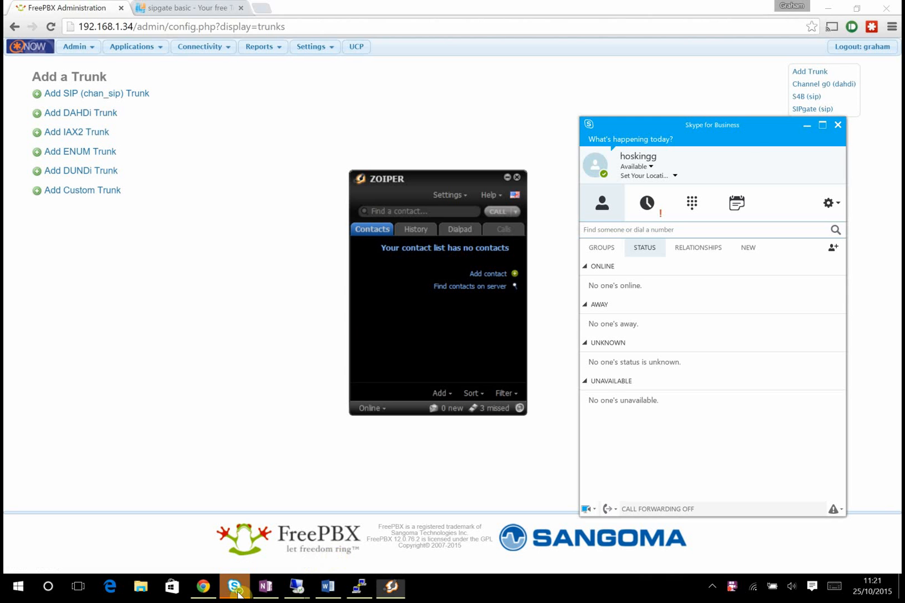
left_click(384, 180)
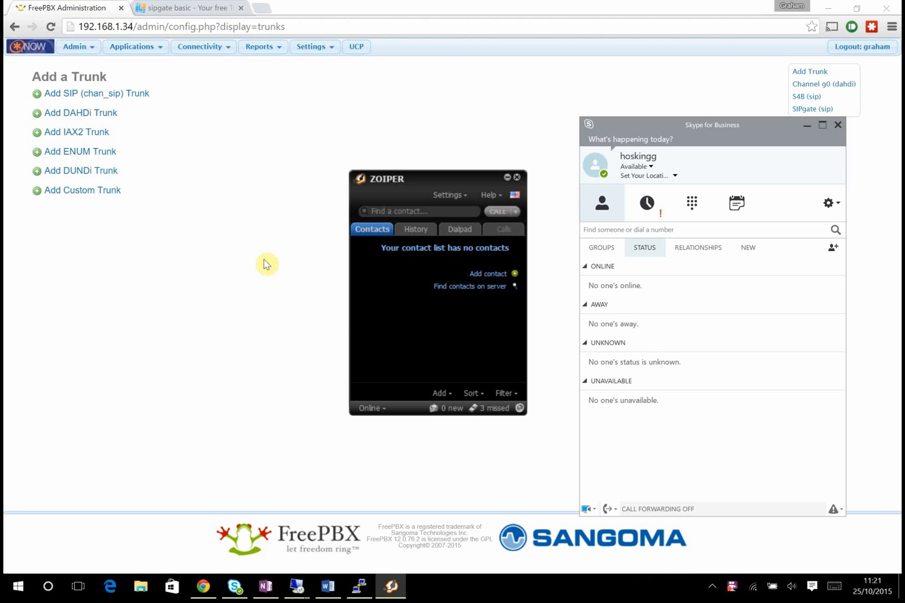
left_click(267, 286)
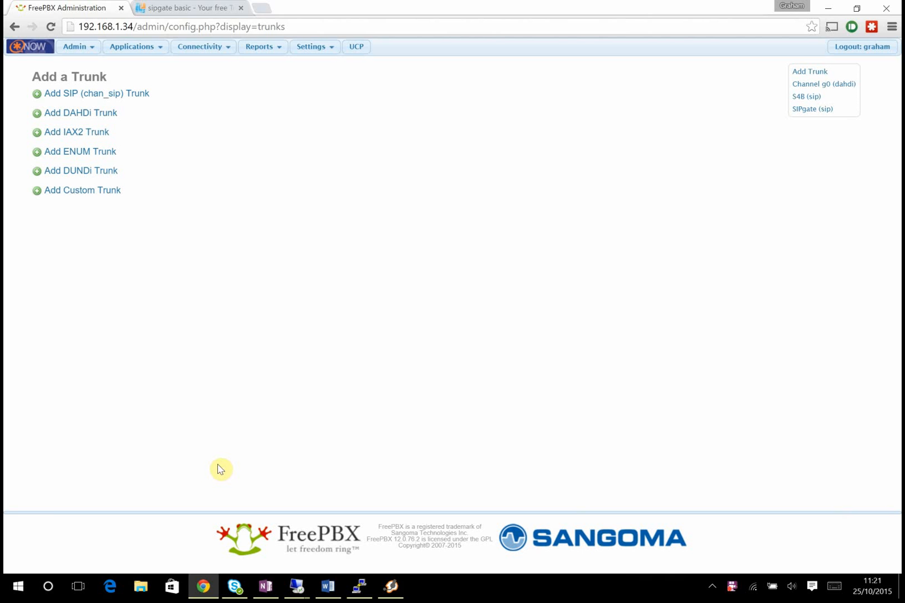
left_click(17, 586)
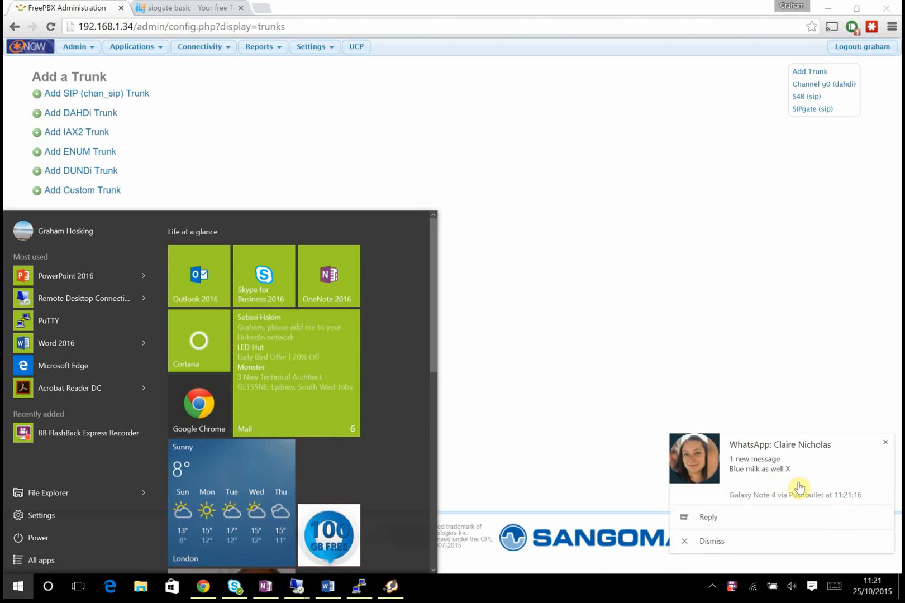
left_click(712, 541)
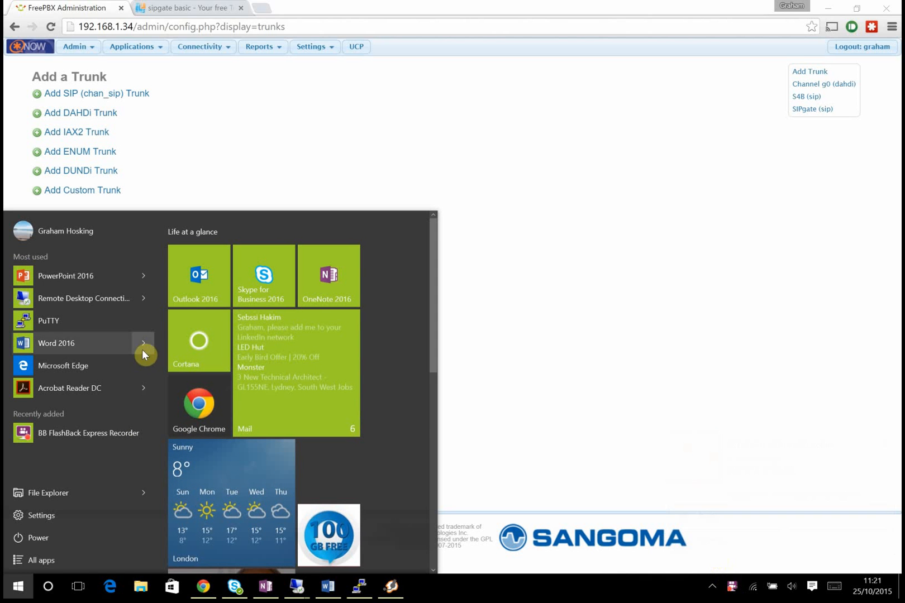
left_click(515, 382)
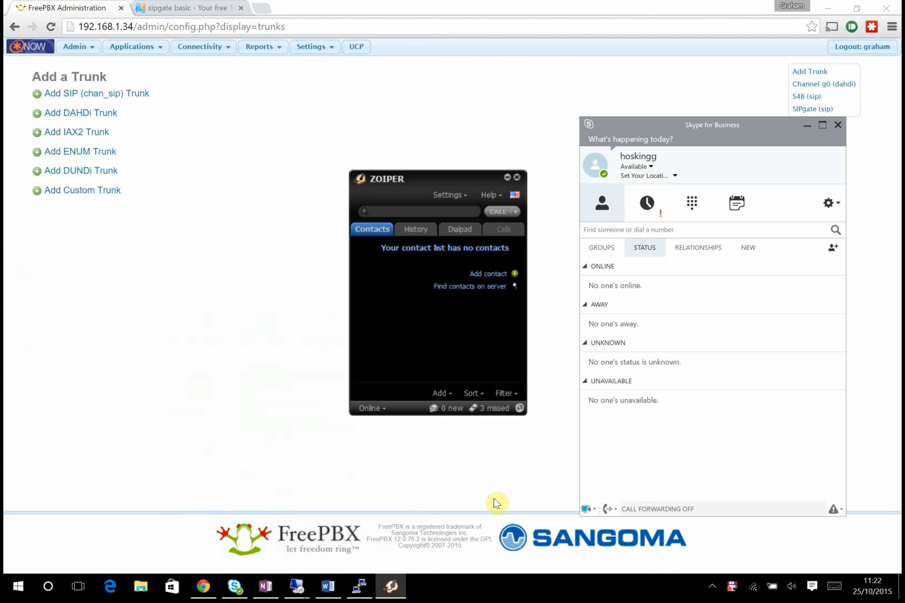
- Call extension 7000 from Zoiper, hang up, and go back to the FreePBX trunks page
type("7000")
key("Return")
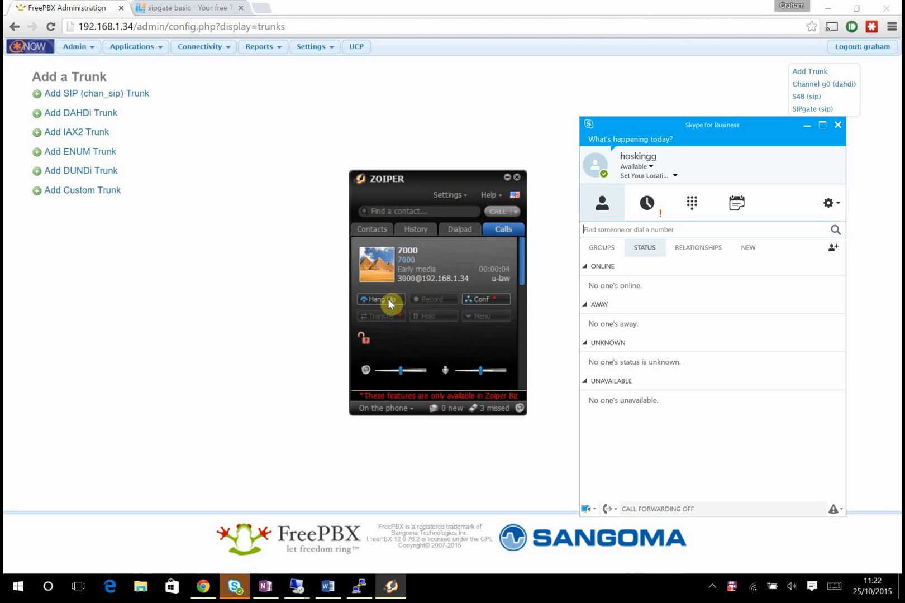
left_click(390, 301)
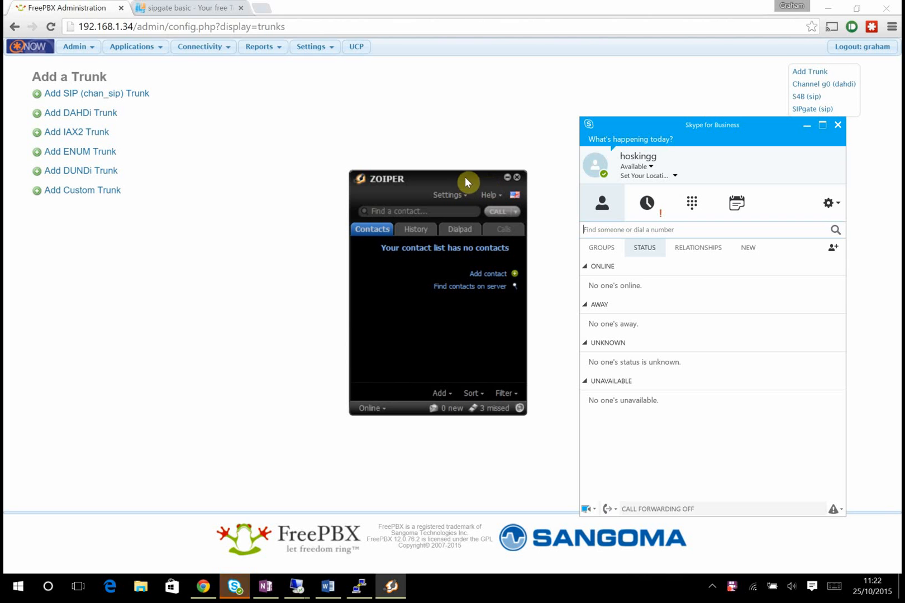
left_click(246, 242)
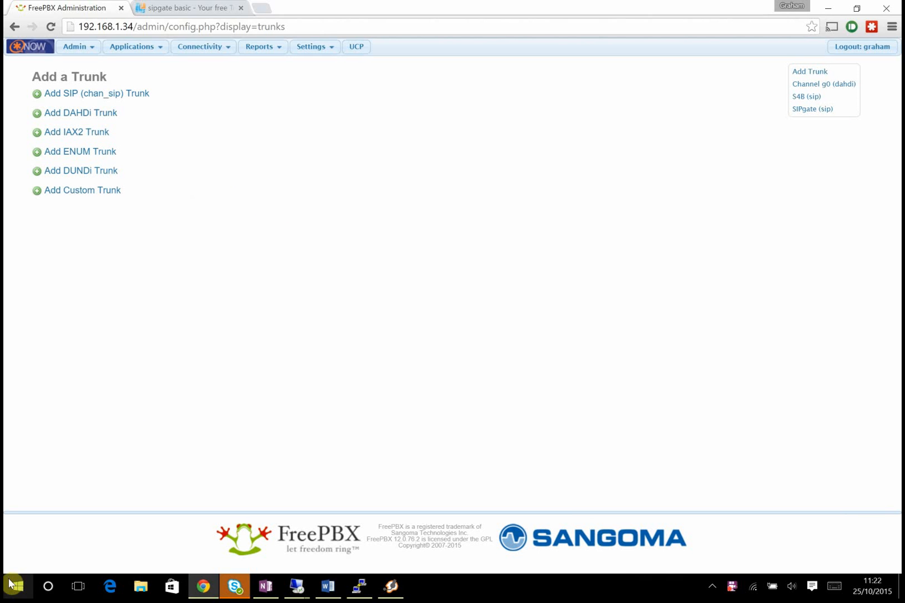
- Launch WinSCP from Start search and close its update notice
left_click(26, 588)
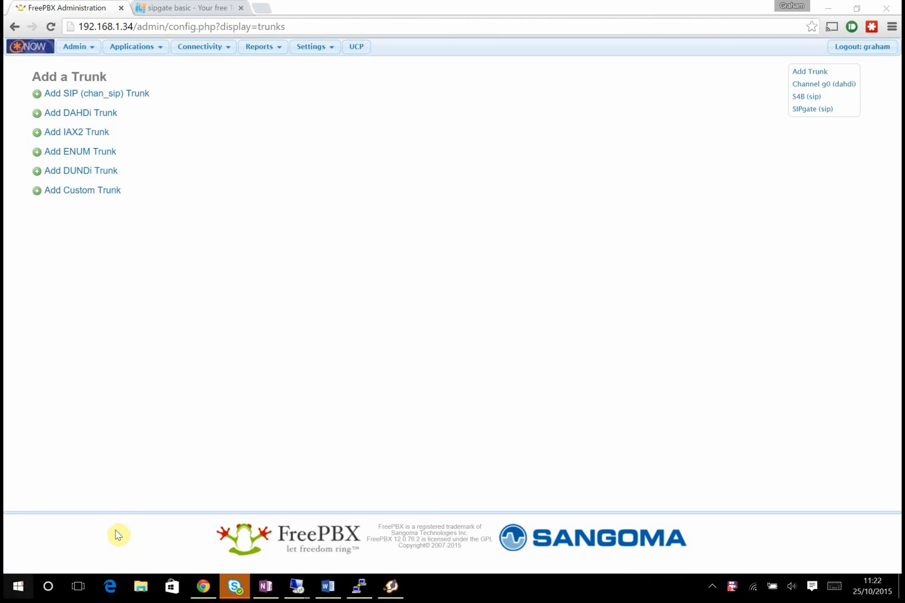
type("winscp")
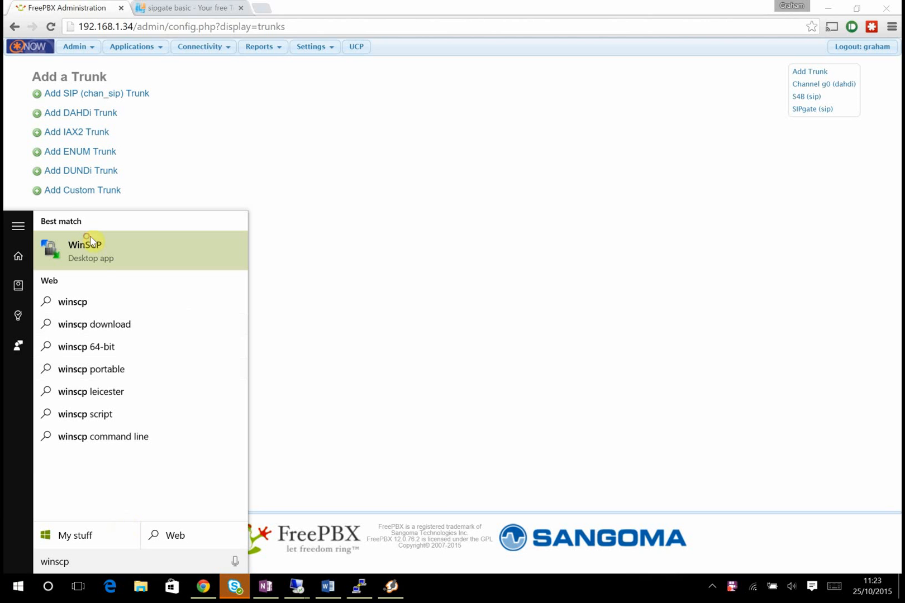
left_click(158, 246)
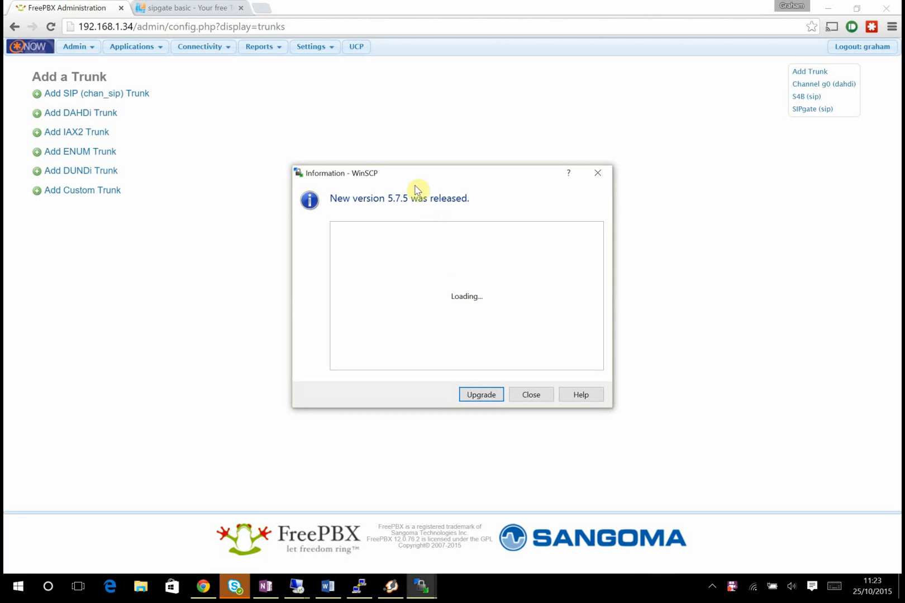
left_click(528, 395)
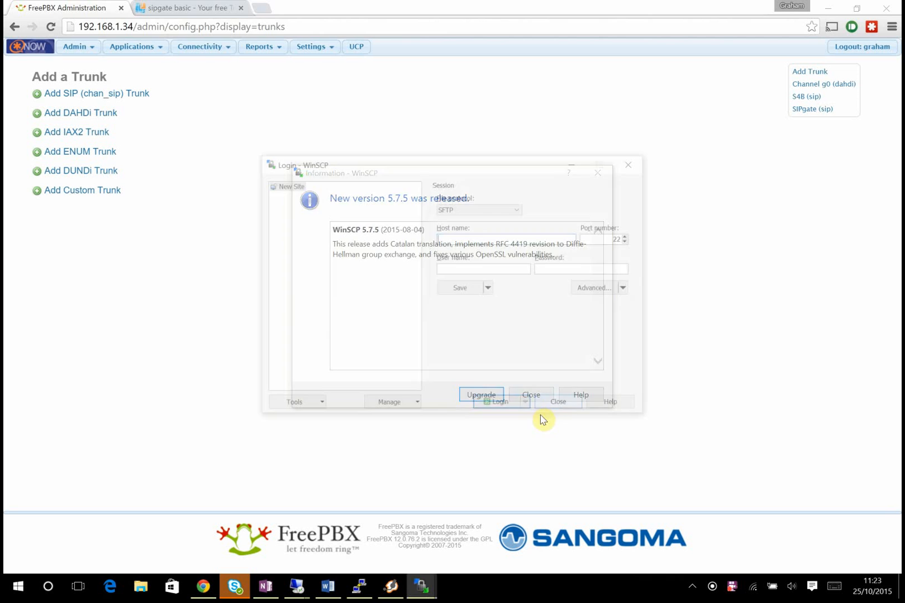
- Log in over SFTP to 192.168.1.34 with the root credentials, dismissing the warning and version notice
type("192.168.1.34")
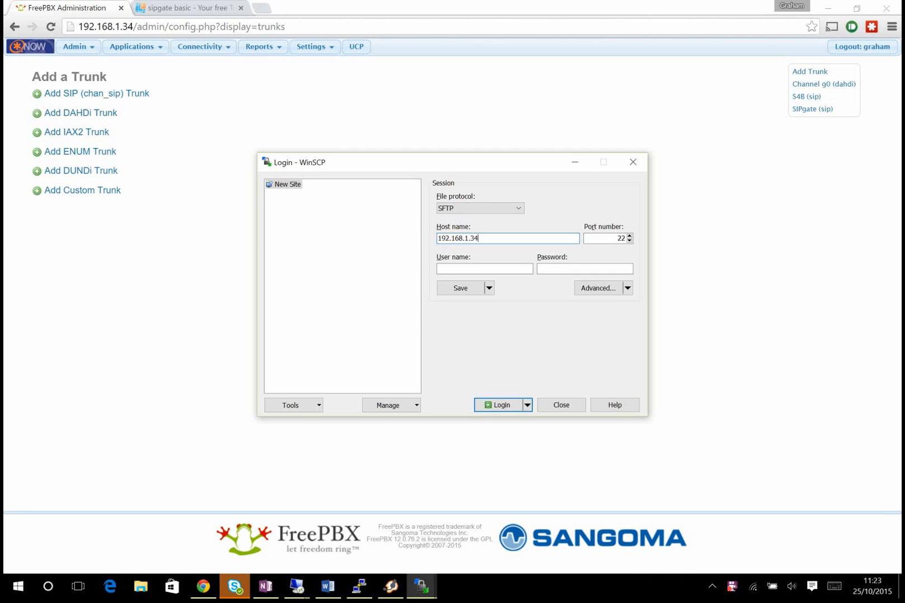
key("Tab")
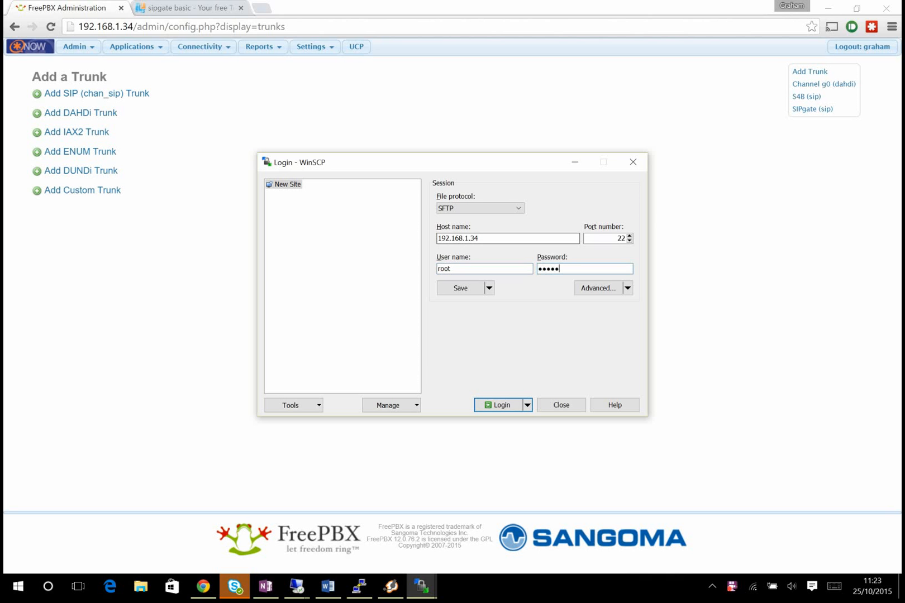
key("Return")
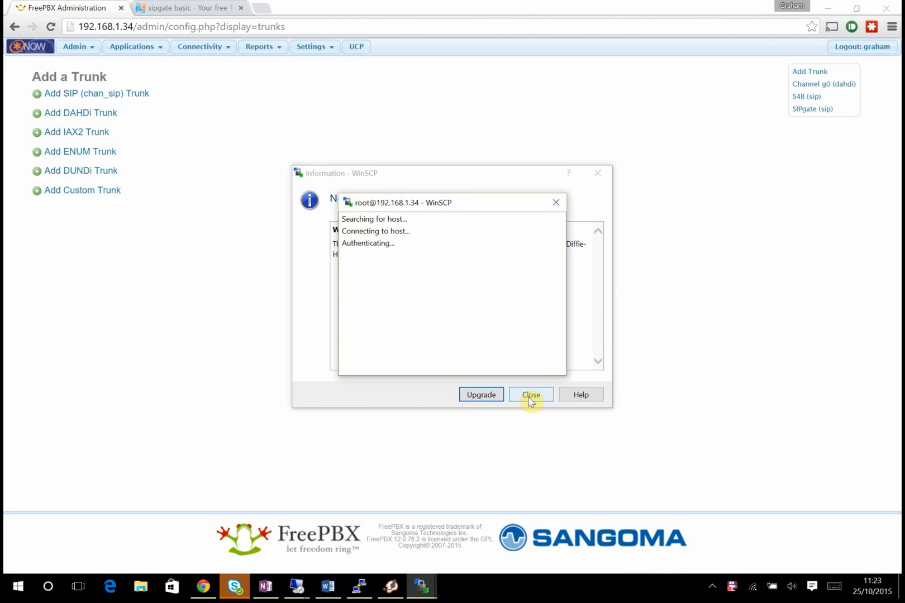
left_click(331, 390)
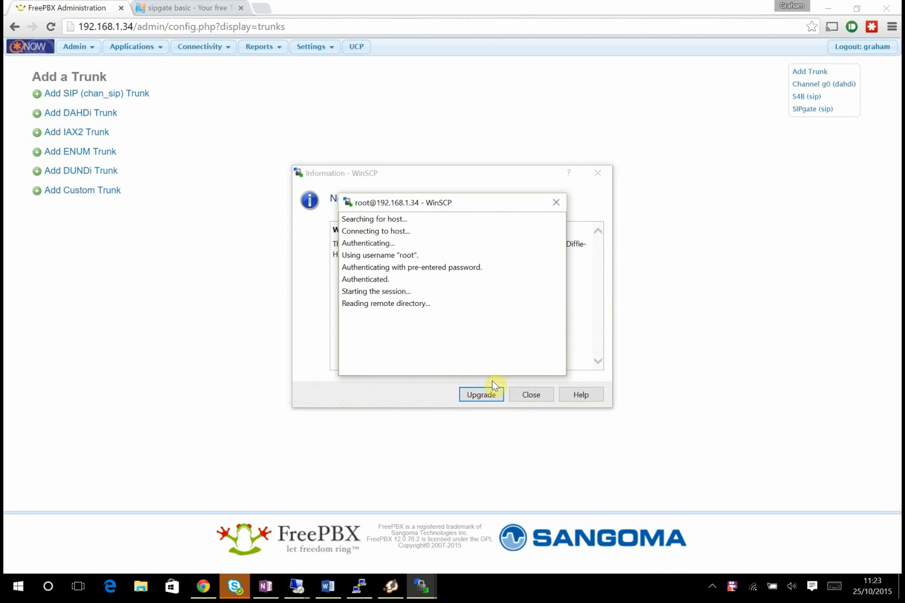
left_click(531, 395)
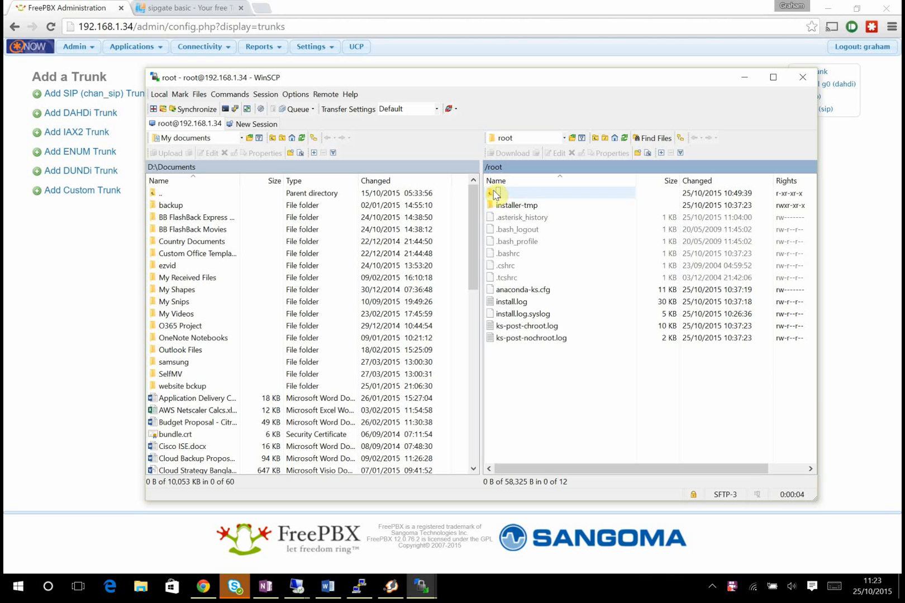
- Browse to /etc/asterisk on the server and open sip_custom.conf for editing
double_click(494, 193)
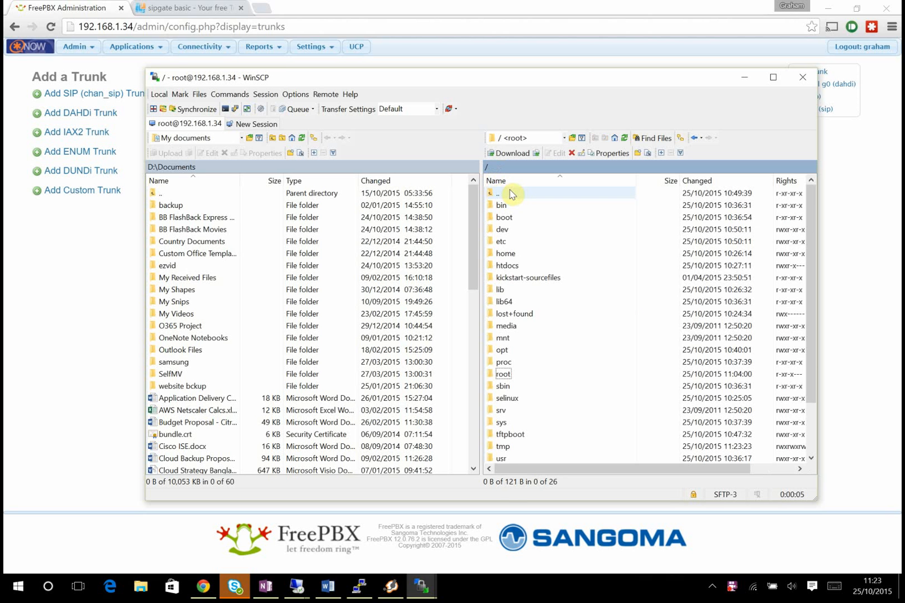
double_click(514, 245)
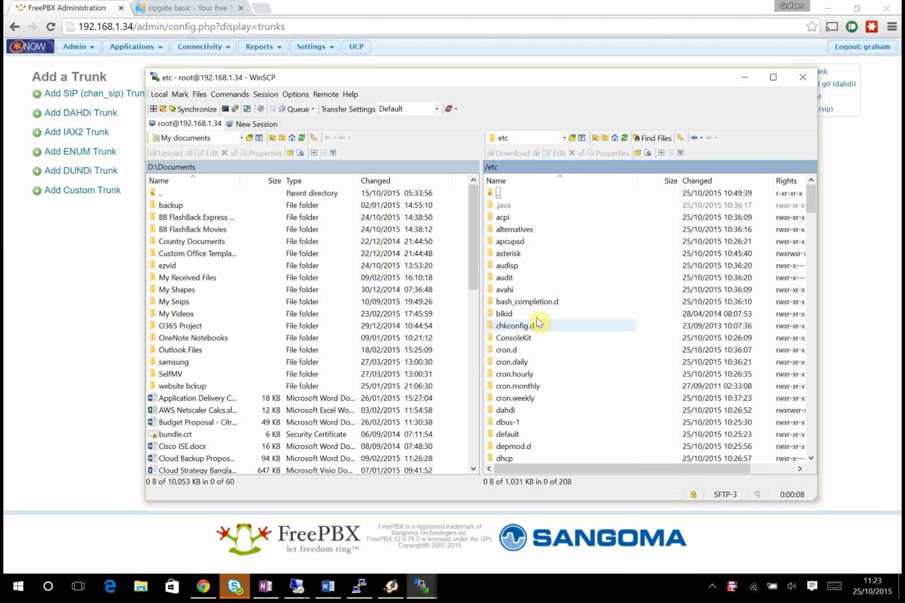
double_click(529, 253)
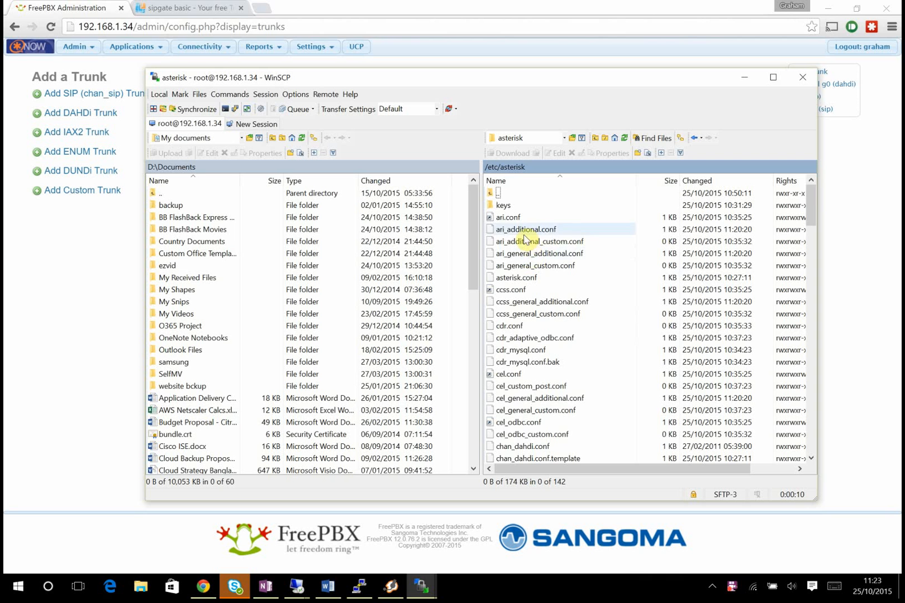
scroll(550, 349, "down", 15)
scroll(549, 347, "down", 20)
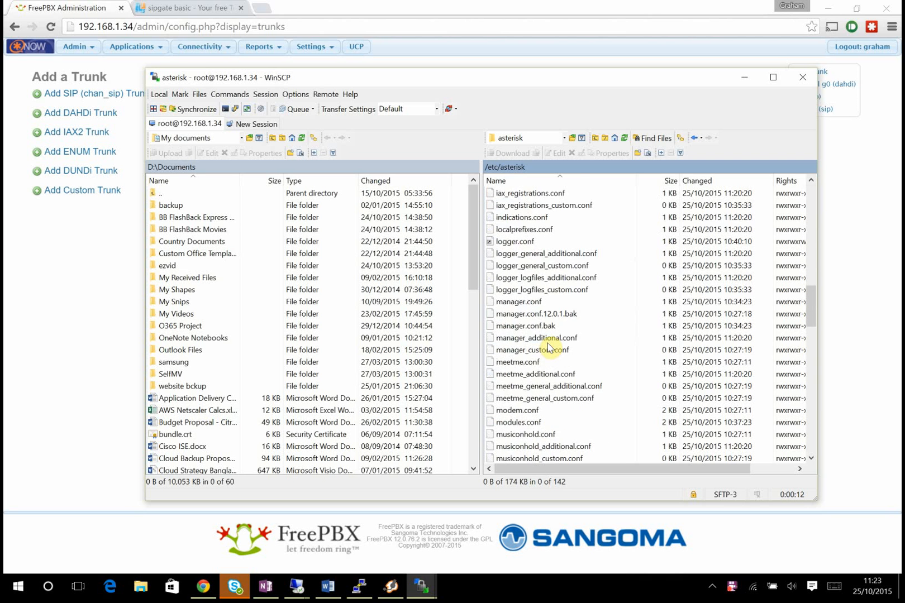
scroll(548, 348, "down", 4)
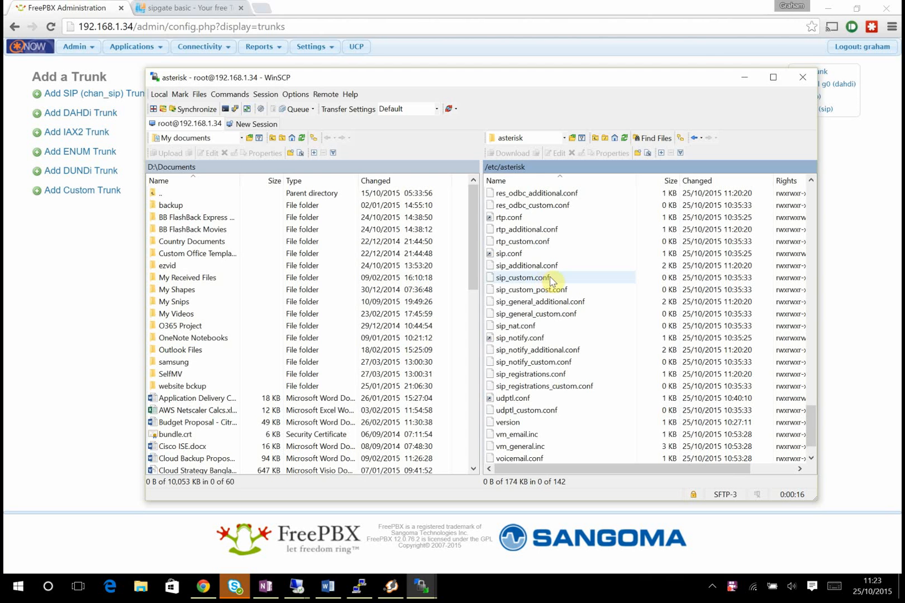
double_click(545, 279)
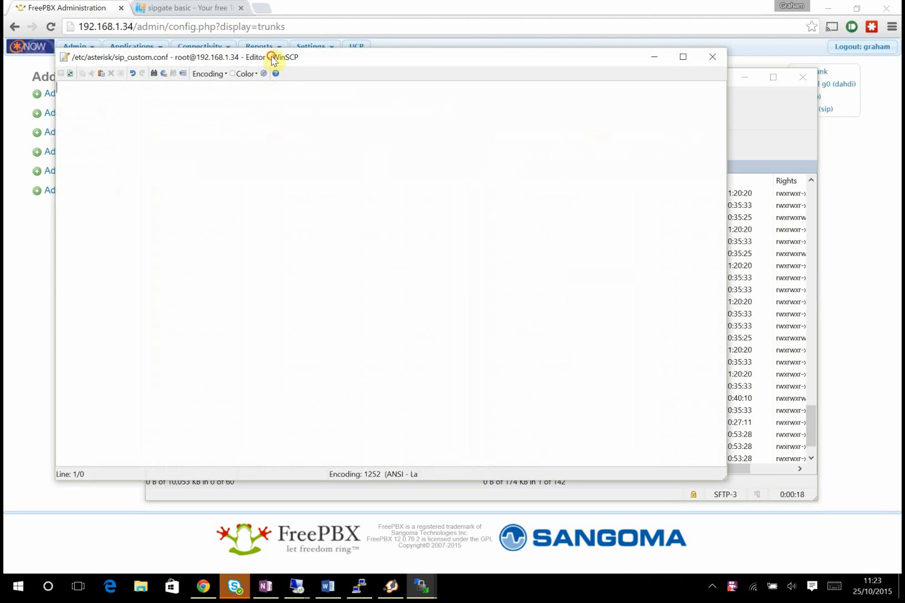
- Paste Tcpenable=yes and Transport=tcp into sip_custom.conf, save it, and close the editor
left_click_drag(273, 60, 303, 63)
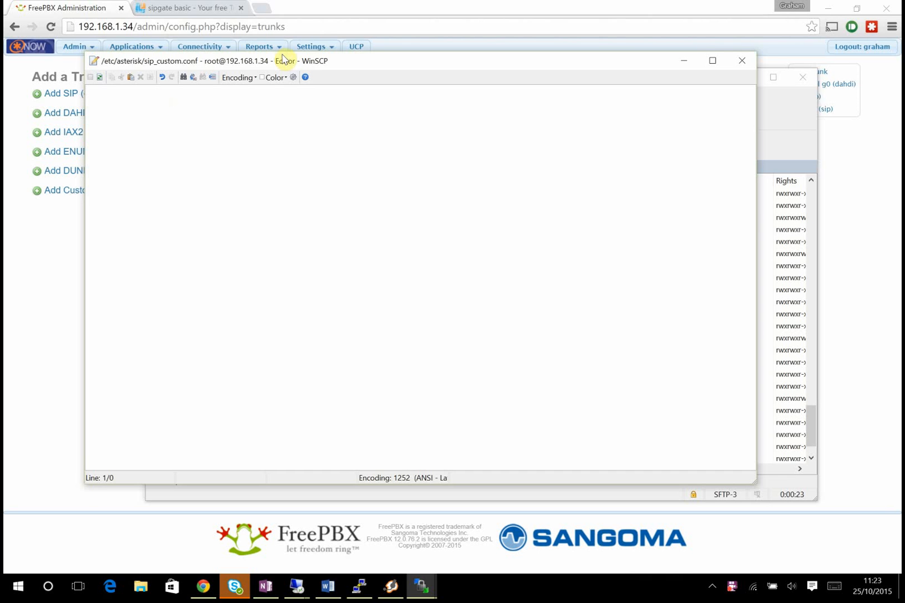
key("alt+Tab")
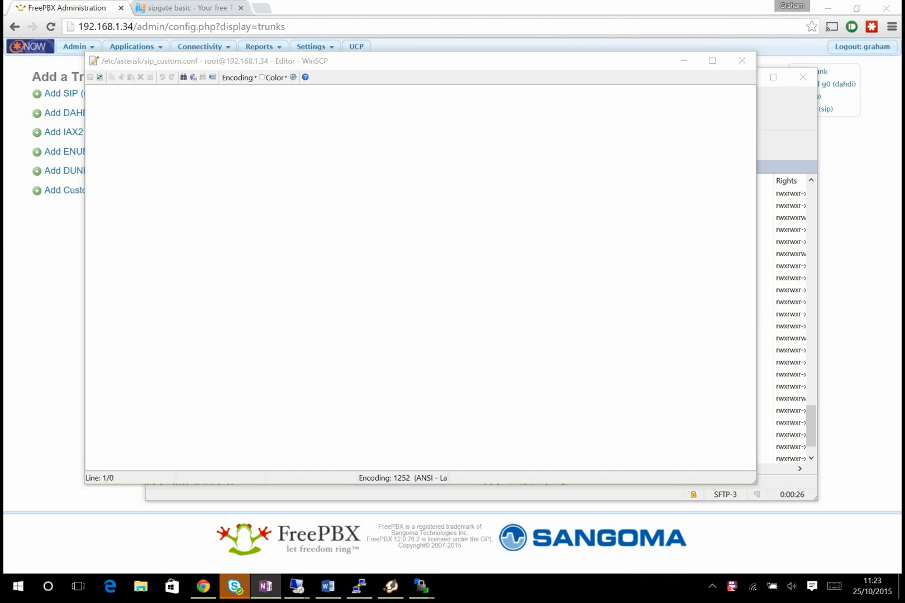
left_click(224, 163)
type("Tcpenable=yes Transport=tcp")
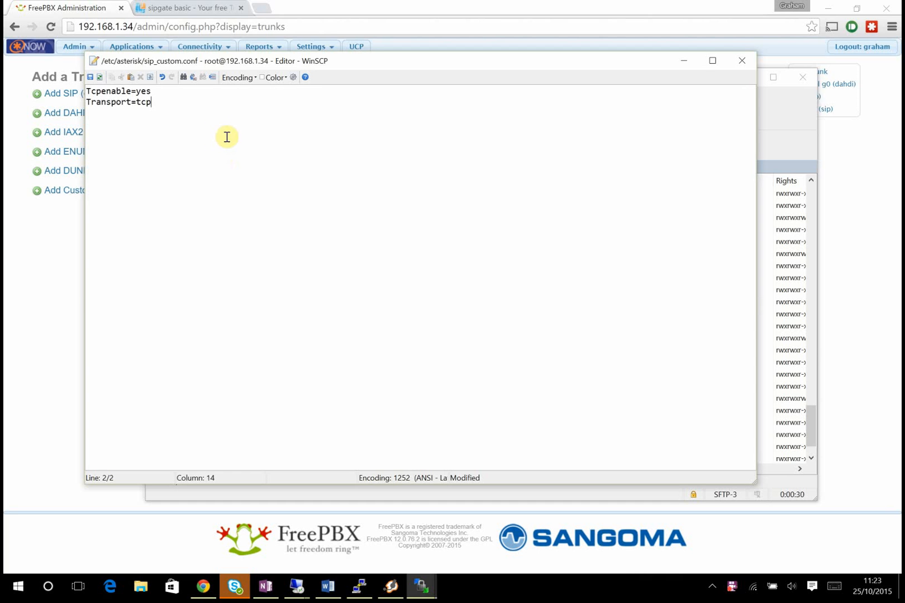
left_click(95, 80)
left_click(743, 62)
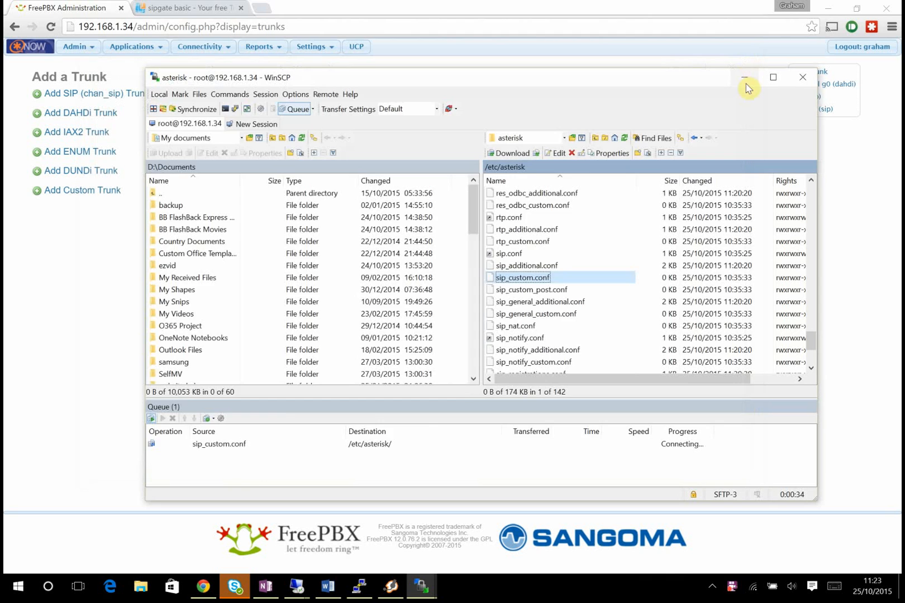
left_click(745, 77)
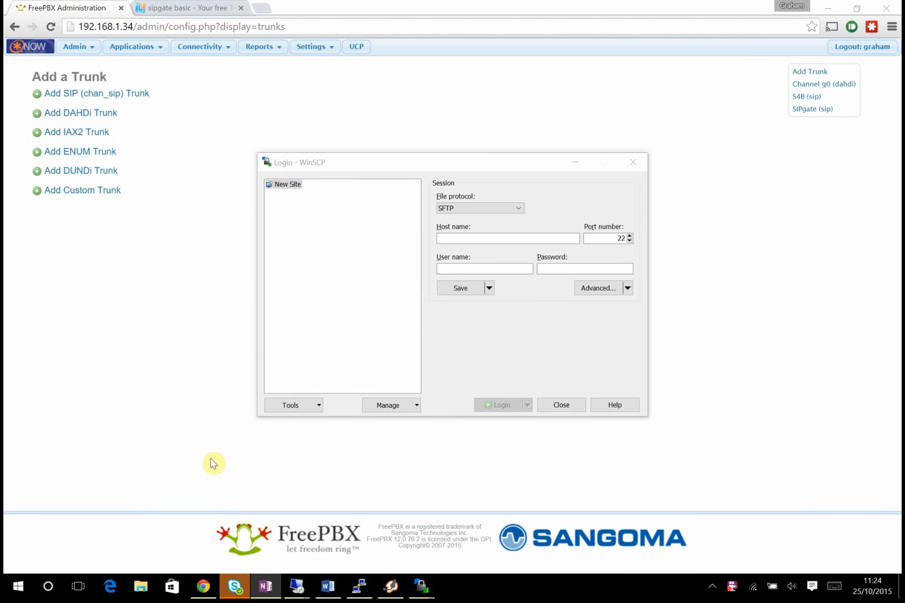
- Open the S4B trunk's edit settings in FreePBX
left_click(208, 417)
mouse_move(313, 47)
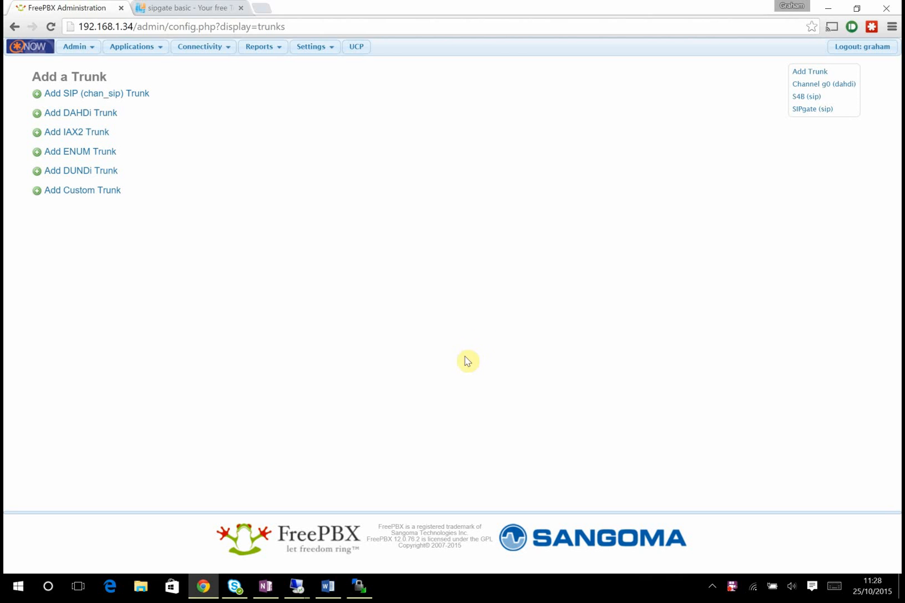
left_click(806, 97)
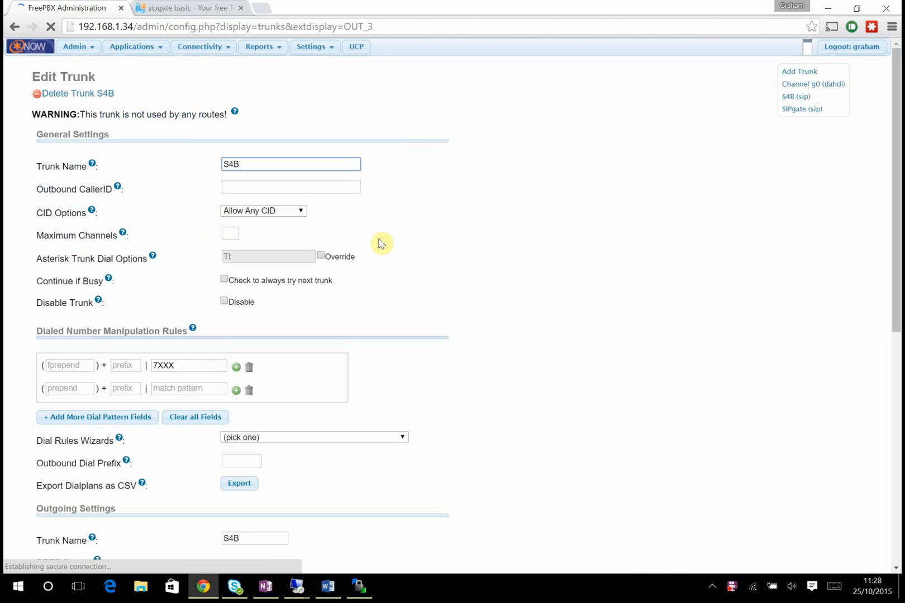
scroll(501, 329, "down", 3)
scroll(358, 295, "up", 1)
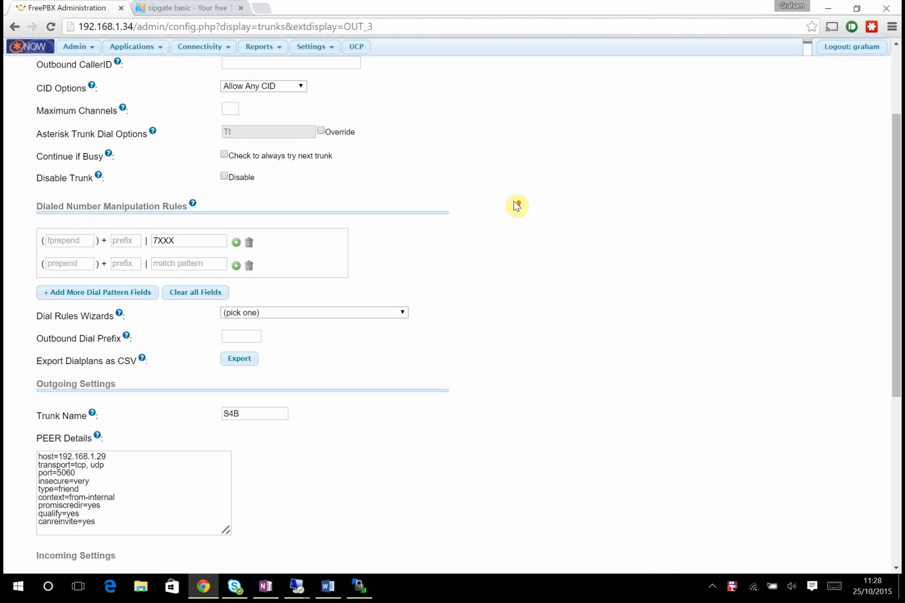
scroll(517, 206, "up", 2)
left_click(208, 48)
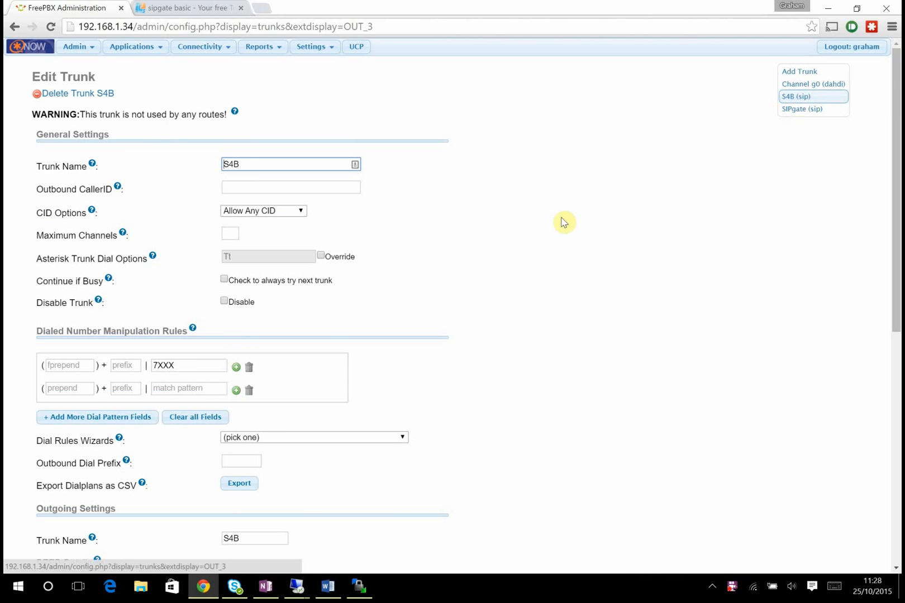
- Delete the 7XXX match pattern from the S4B trunk and submit the changes
double_click(186, 365)
key("BackSpace")
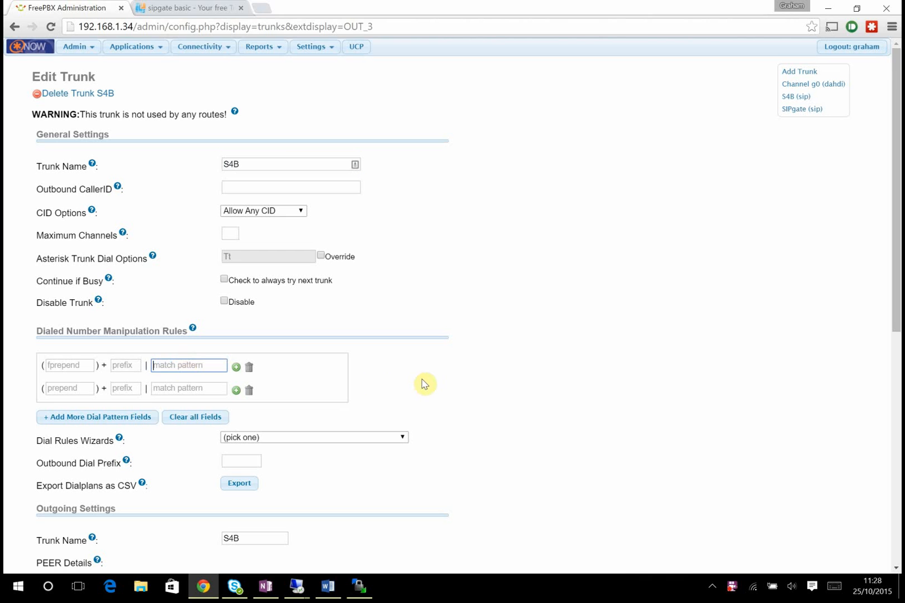
scroll(423, 381, "down", 3)
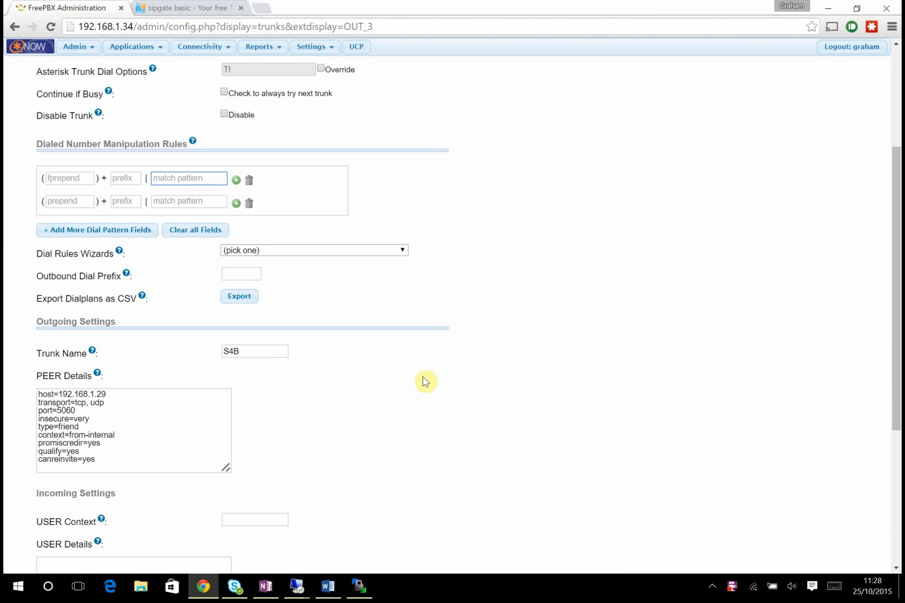
scroll(423, 381, "down", 4)
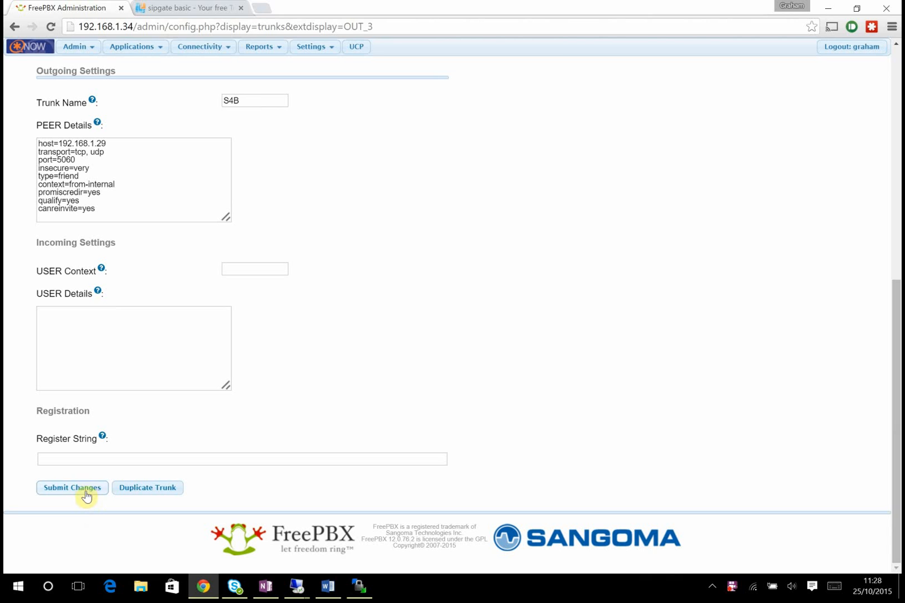
left_click(86, 497)
left_click(482, 156)
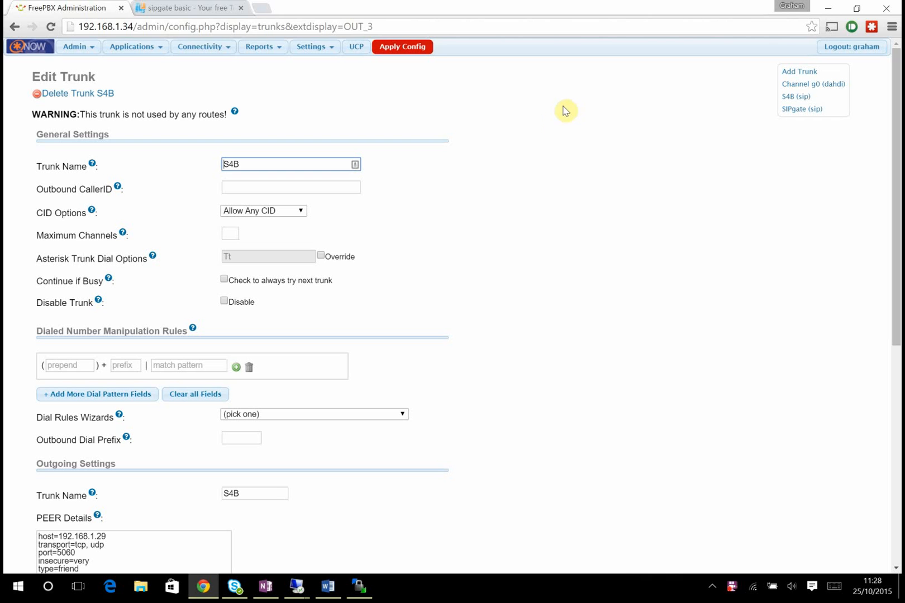
mouse_move(210, 52)
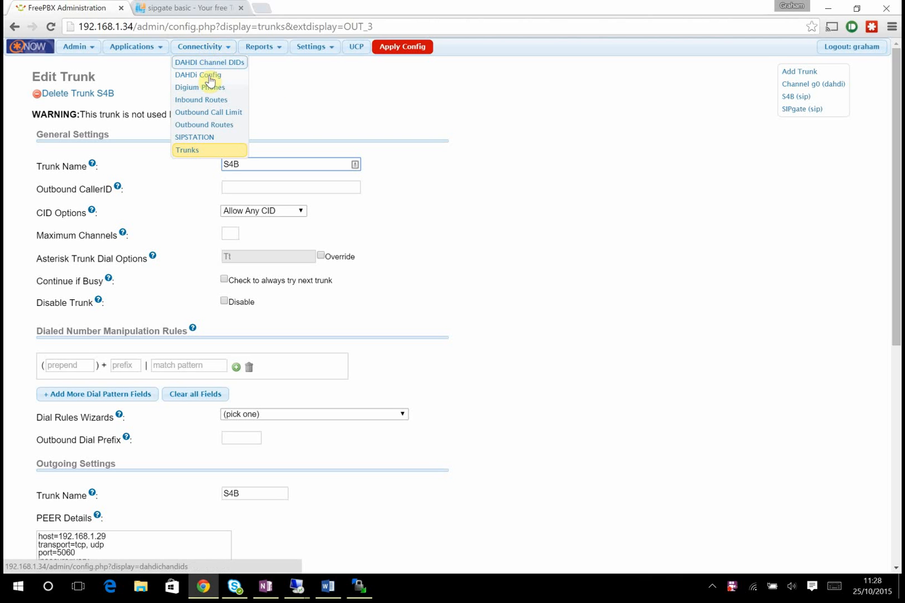
- Start a new outbound route named S4B with dial match pattern 7XXX
left_click(211, 125)
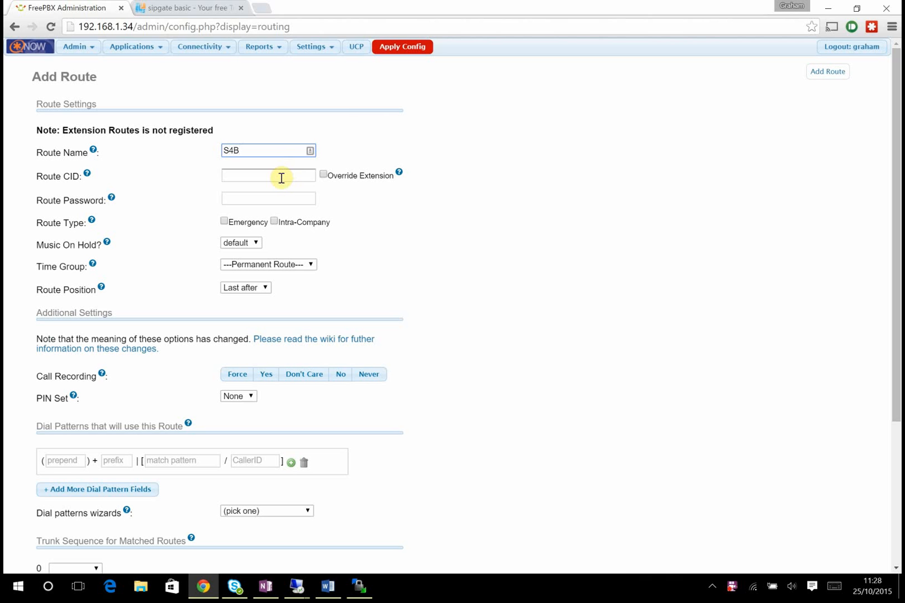
left_click(281, 178)
scroll(281, 178, "down", 2)
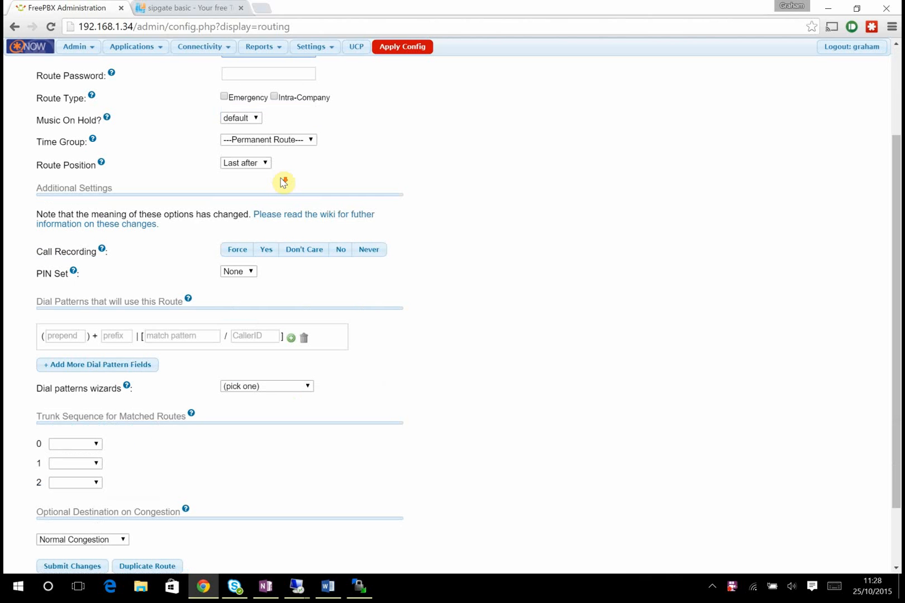
left_click(182, 336)
type("7")
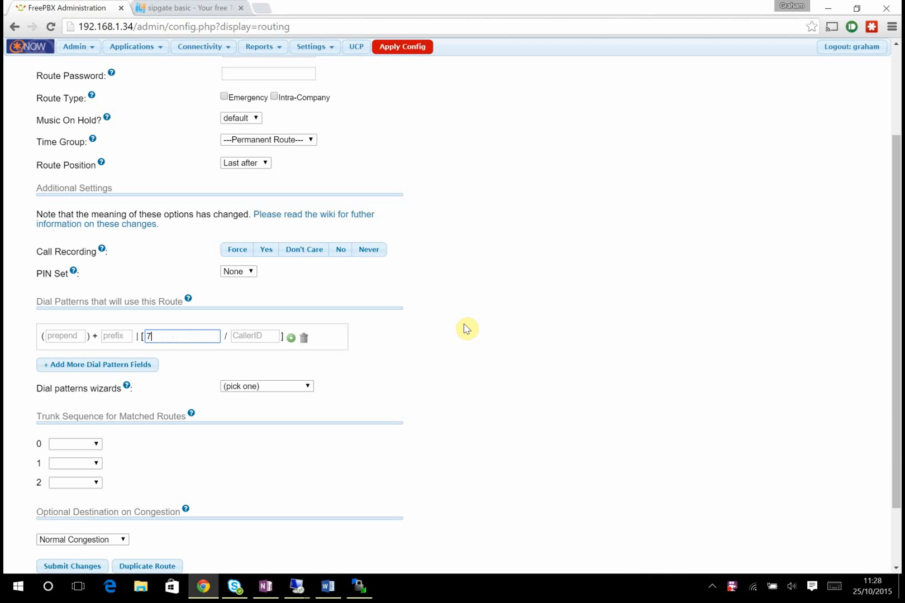
type("XXX")
left_click(456, 319)
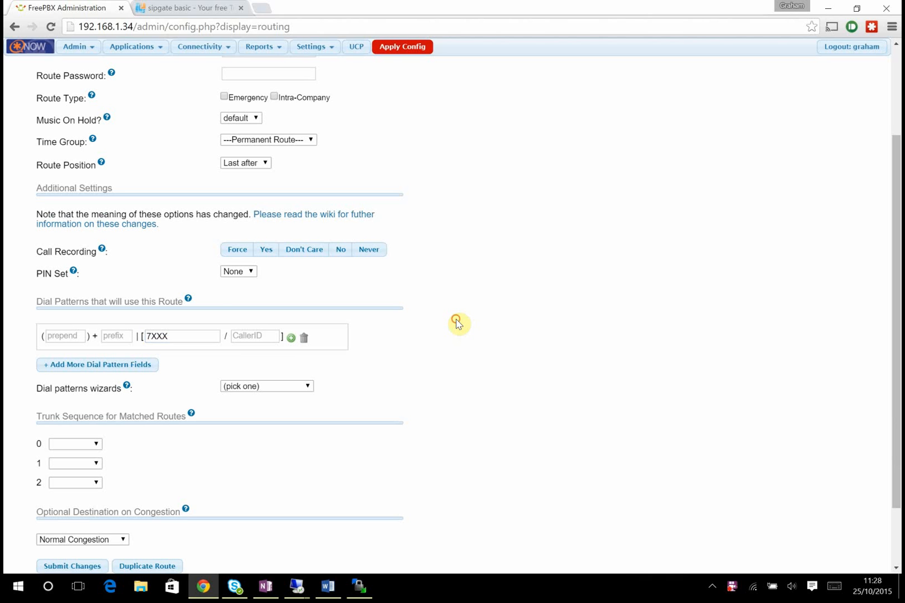
scroll(432, 322, "down", 2)
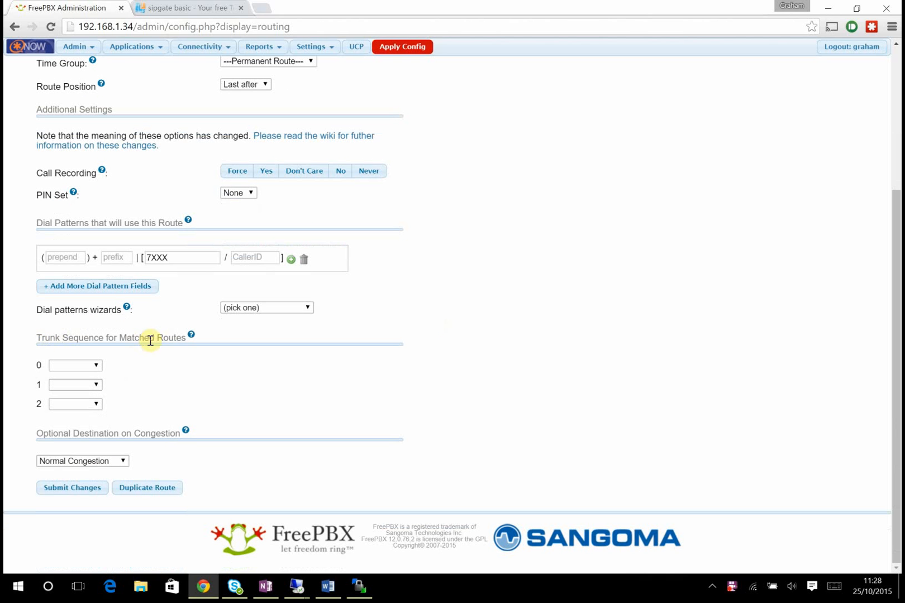
- Set the route's first trunk sequence to S4B, submit it, and apply the configuration
left_click(99, 366)
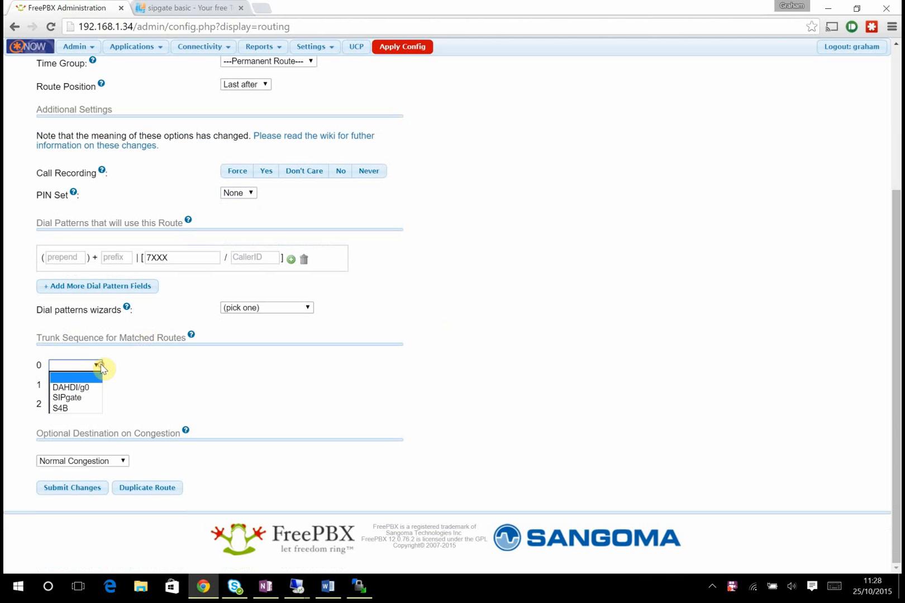
left_click(81, 408)
left_click(63, 490)
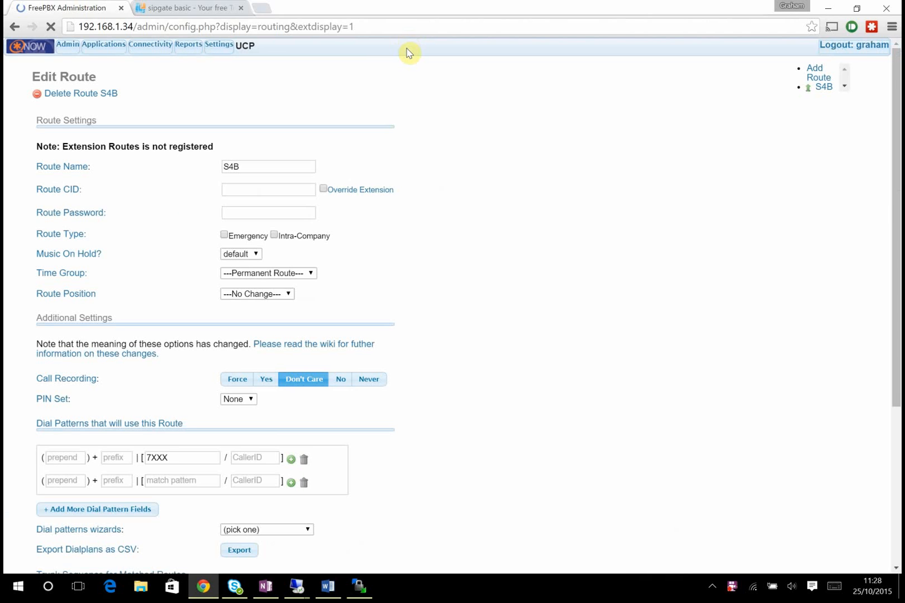
left_click(411, 51)
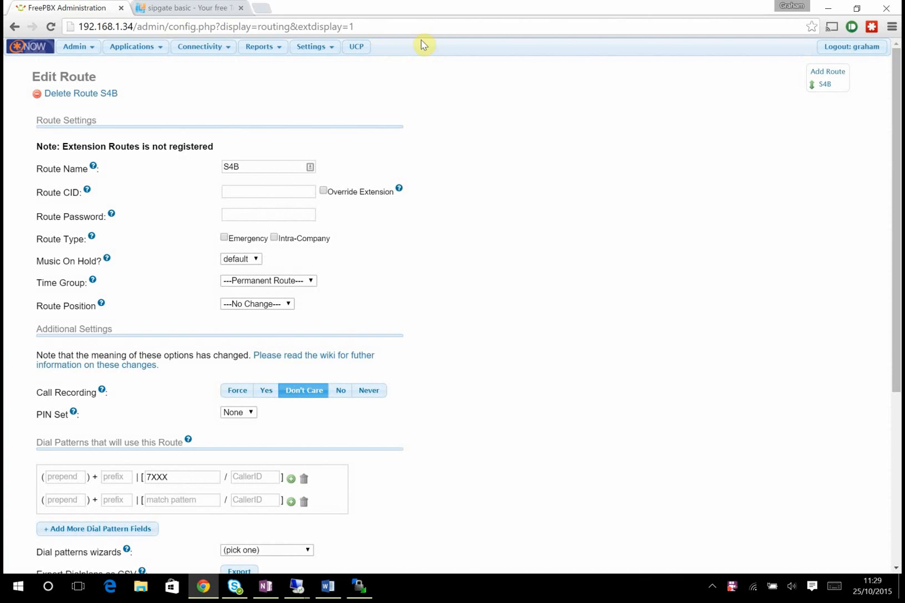
left_click(196, 53)
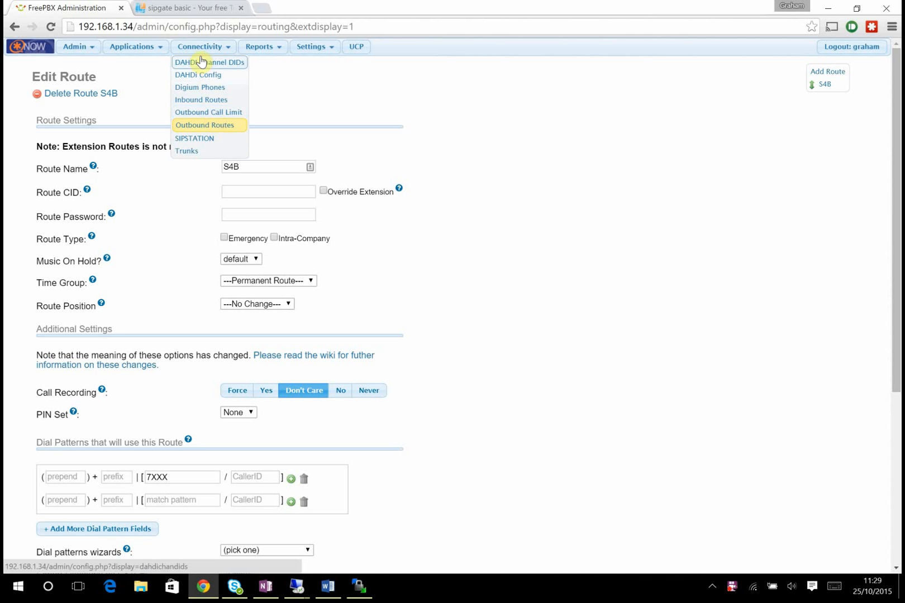
left_click(827, 73)
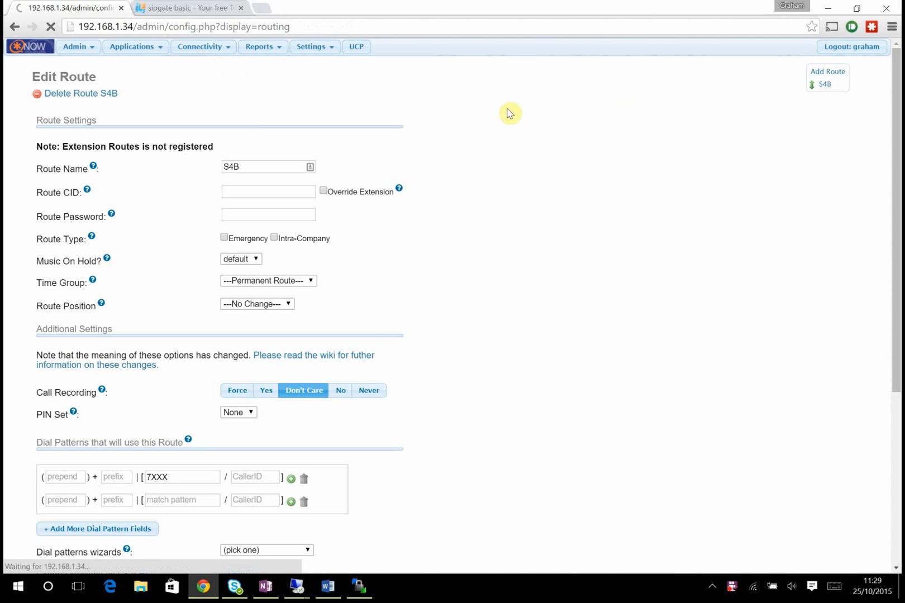
- Name the new outbound route SIPgate with match pattern 0[1-9]XXXXXXXXX
left_click(247, 152)
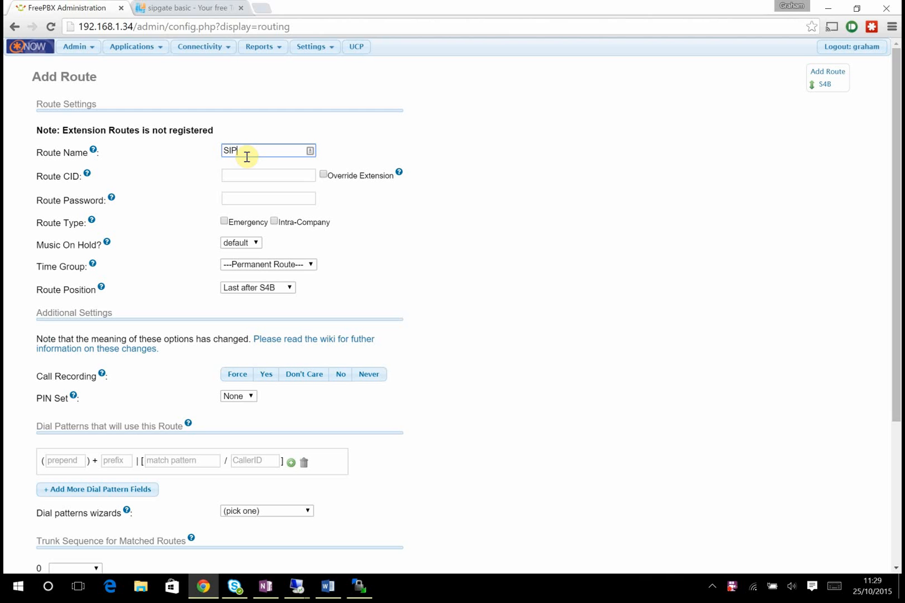
left_click(269, 175)
scroll(342, 252, "down", 1)
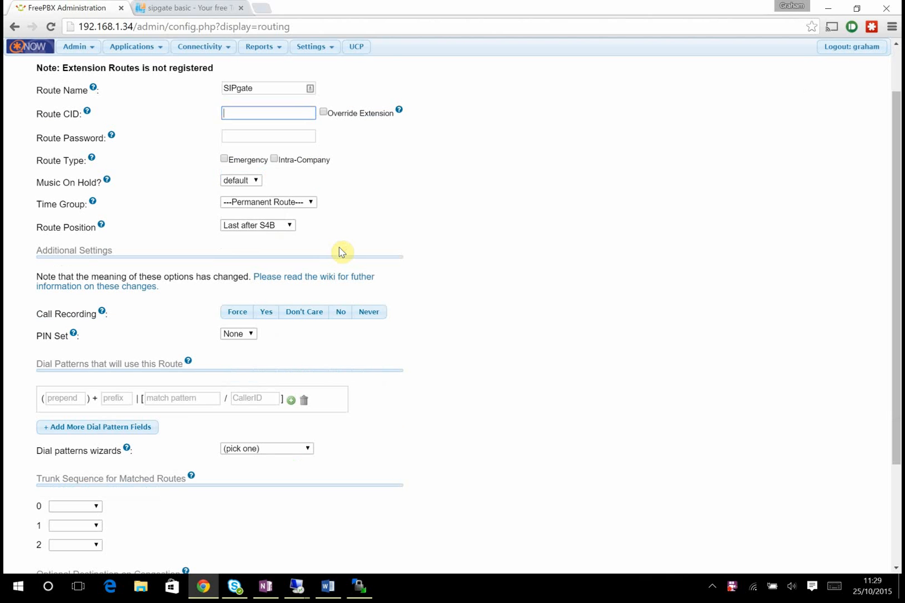
left_click(182, 398)
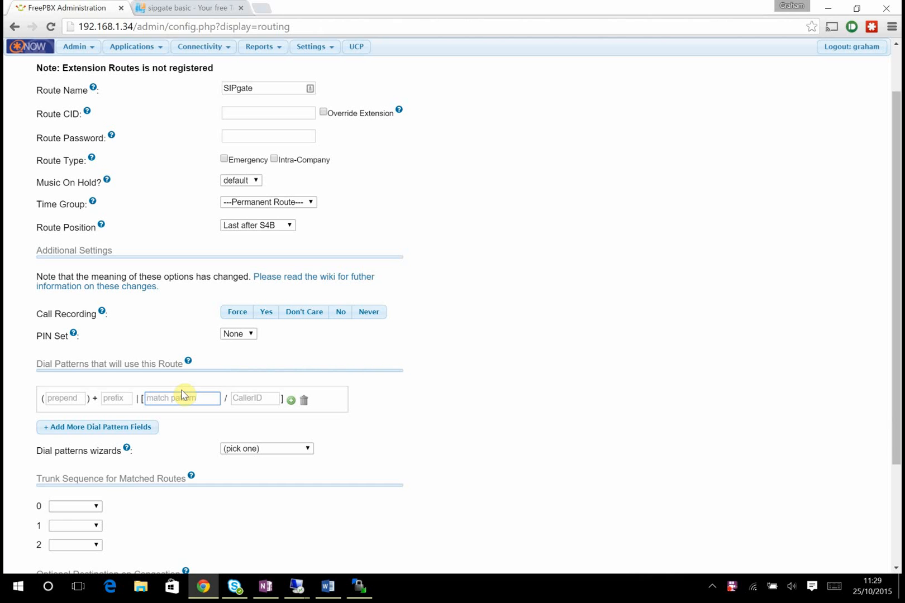
type("0[1-9]XXXXXXXXX")
- Send the route's calls over the SIPgate trunk, submit it, and apply the configuration
left_click(93, 507)
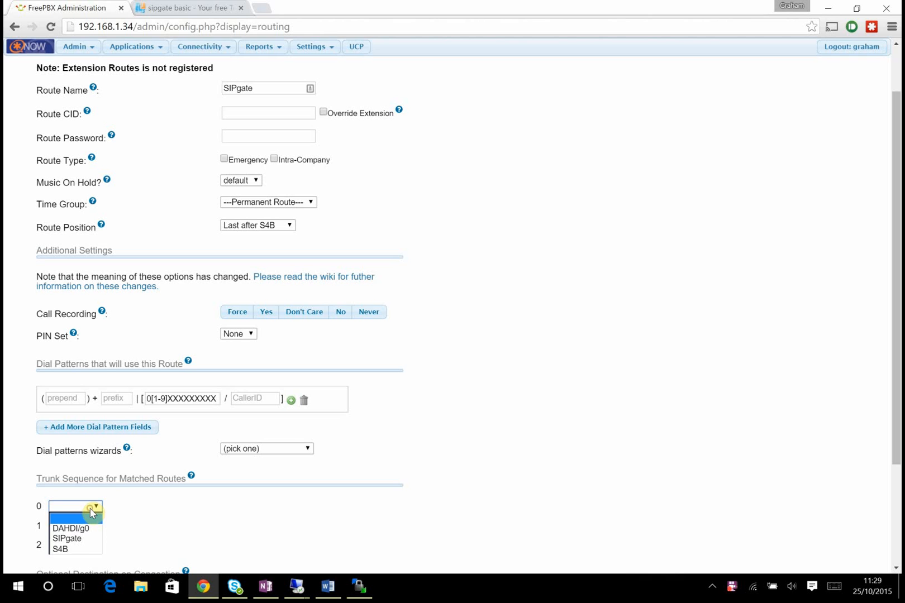
left_click(90, 545)
scroll(198, 533, "down", 3)
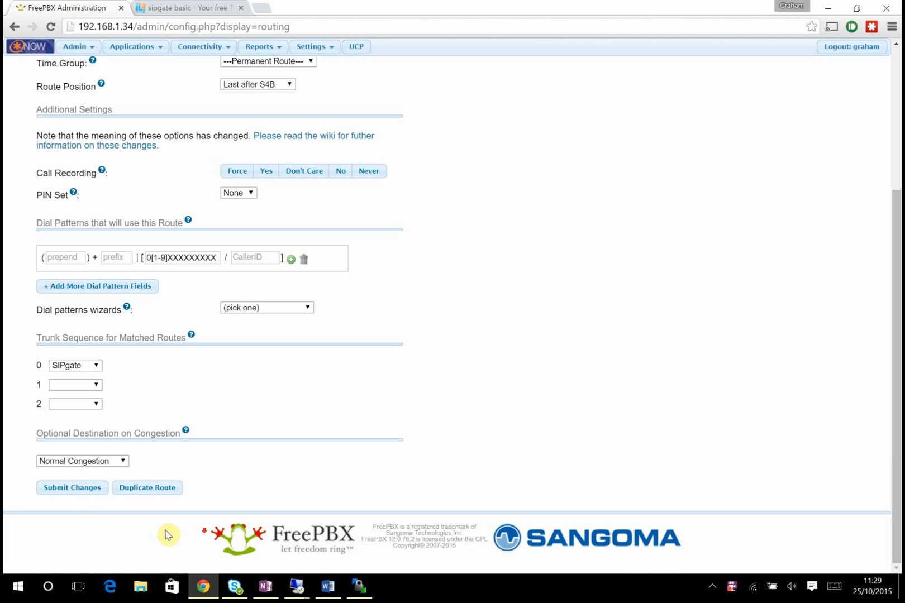
left_click(88, 494)
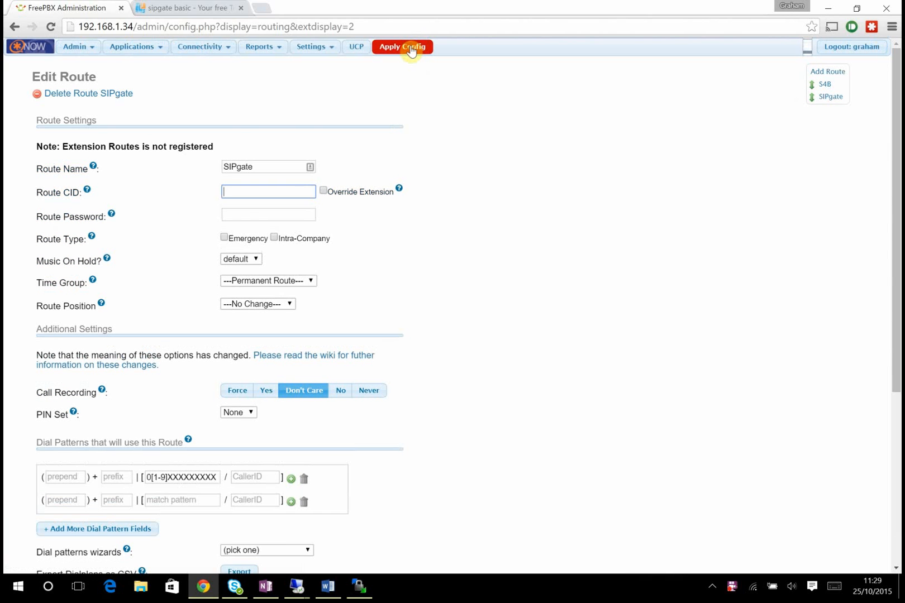
left_click(413, 47)
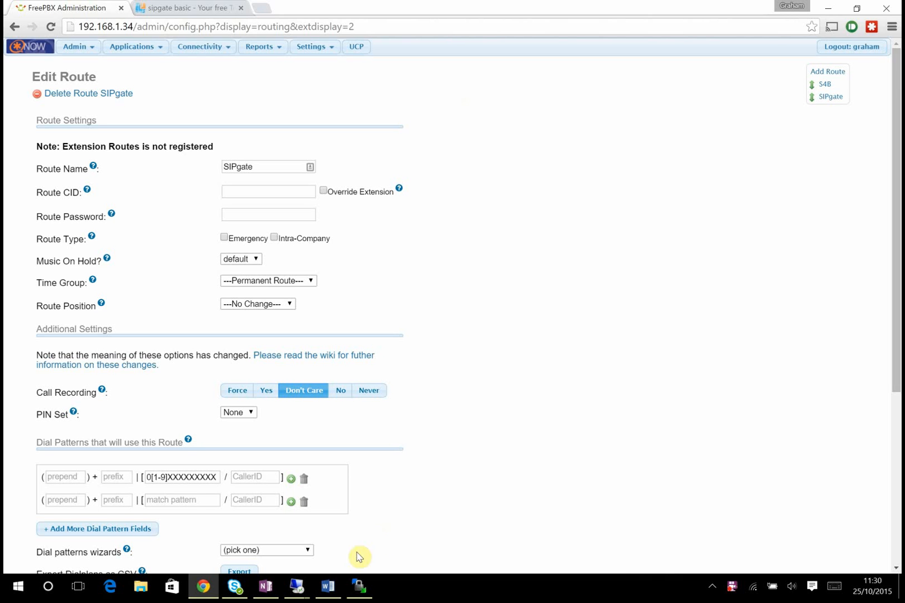
- Bring up Skype for Business and show the Zoiper window from the system tray
left_click(234, 587)
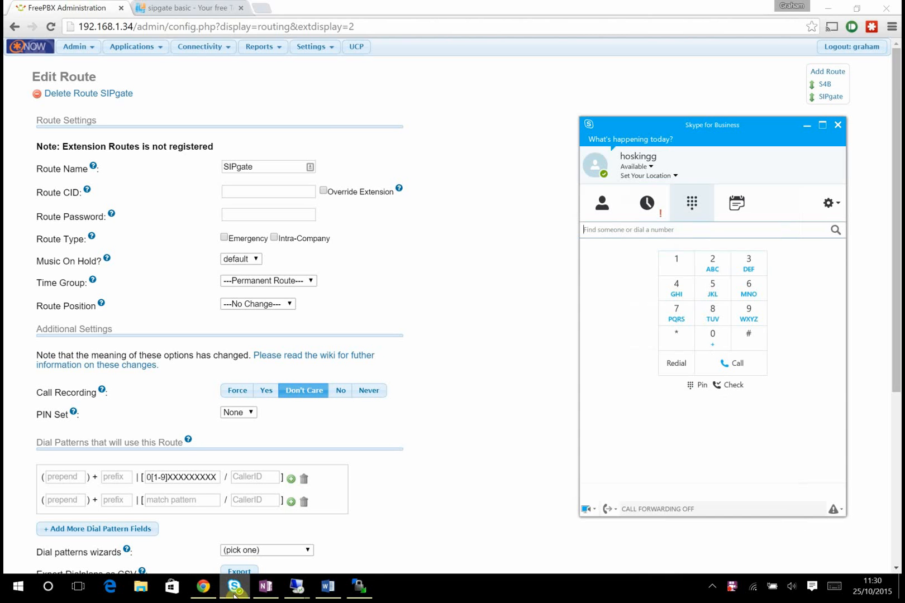
left_click(712, 587)
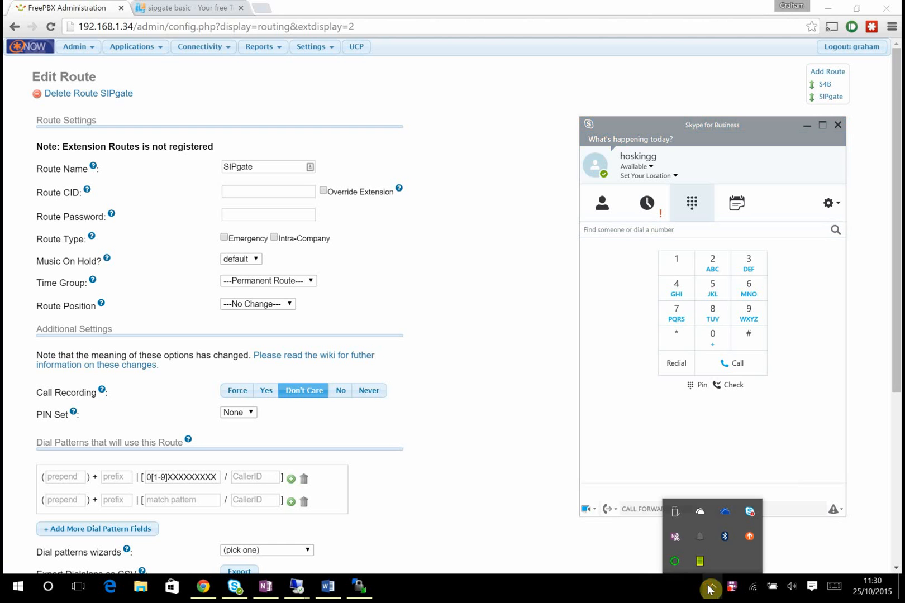
right_click(669, 565)
left_click(696, 506)
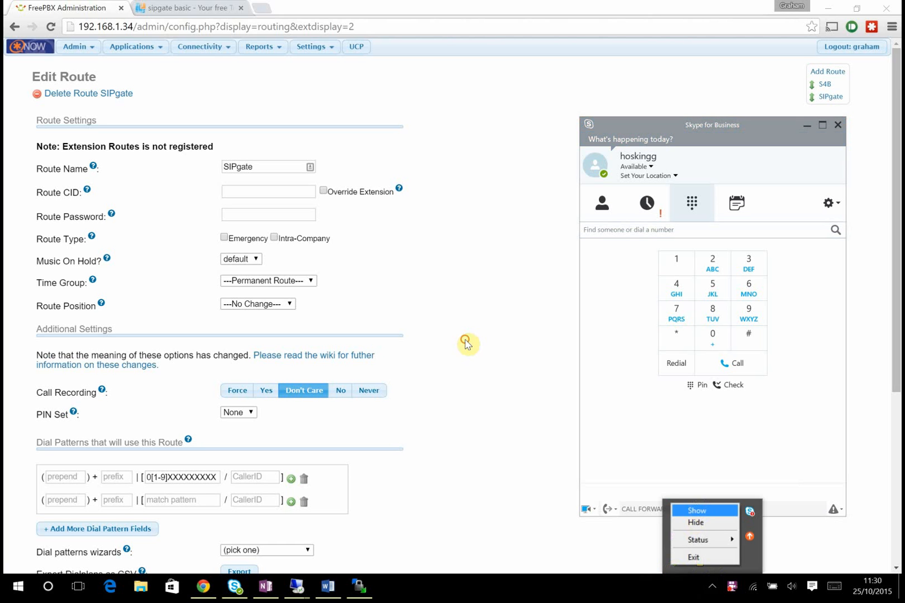
- Call extension 7000 from Zoiper, answer it in Skype for Business, then end the call
left_click(421, 210)
type("700")
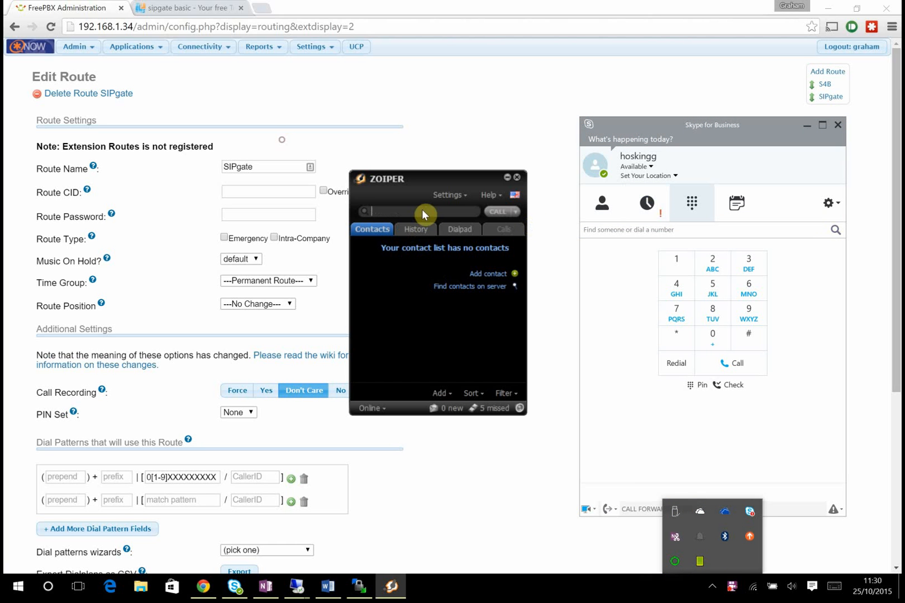
type("0")
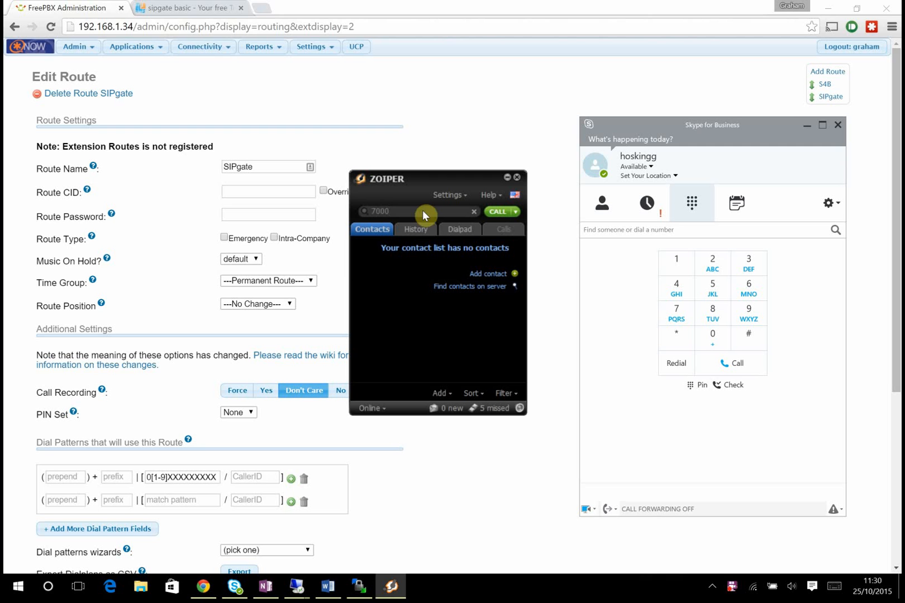
left_click(496, 211)
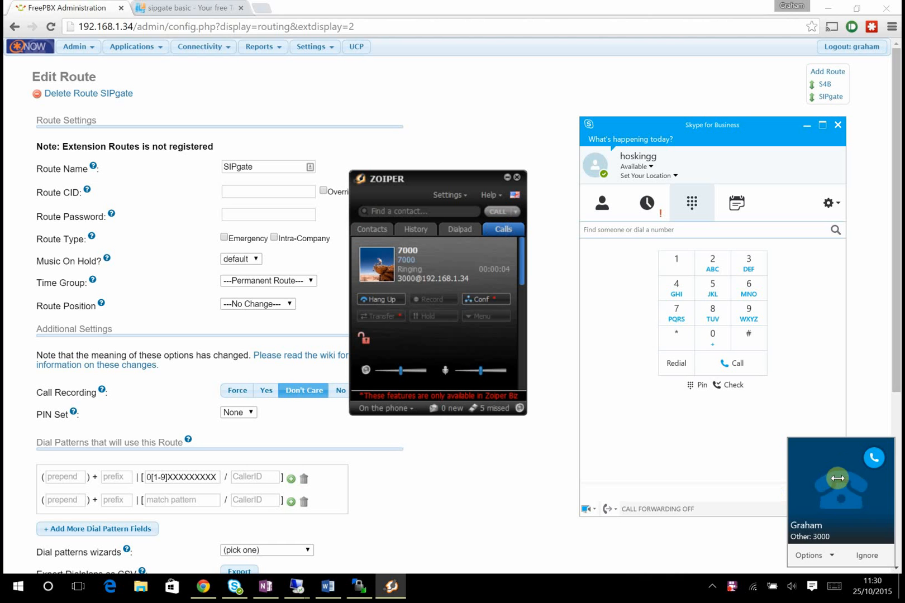
left_click(872, 460)
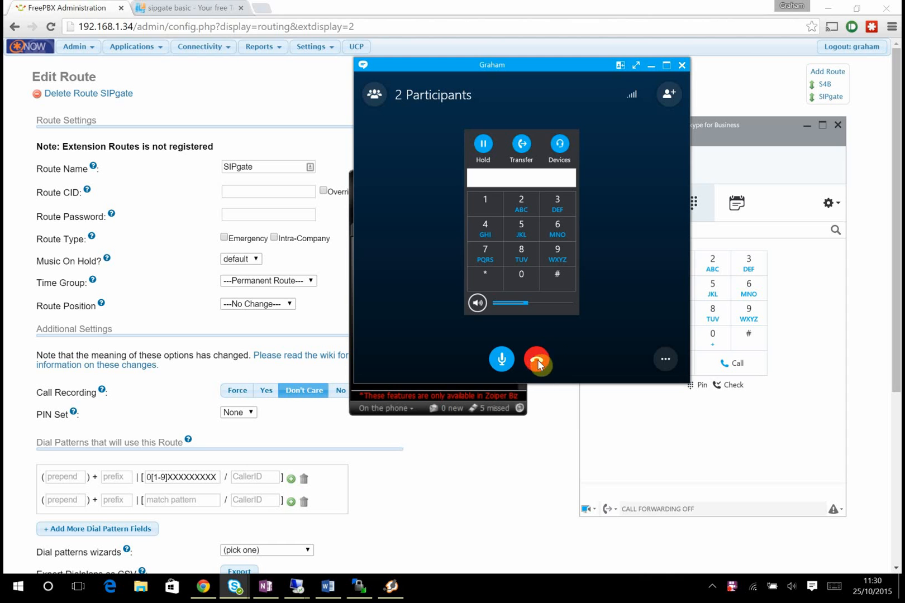
left_click(537, 362)
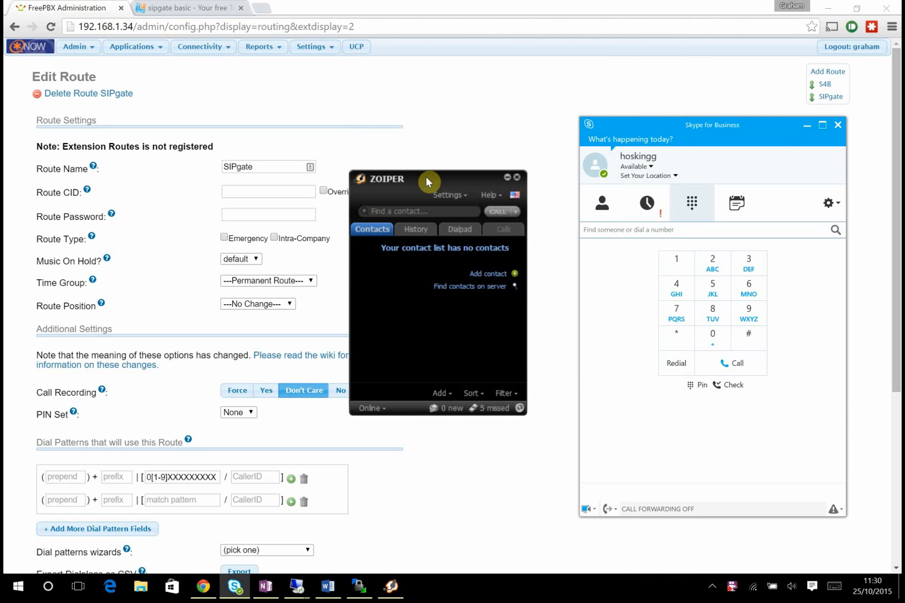
left_click(777, 121)
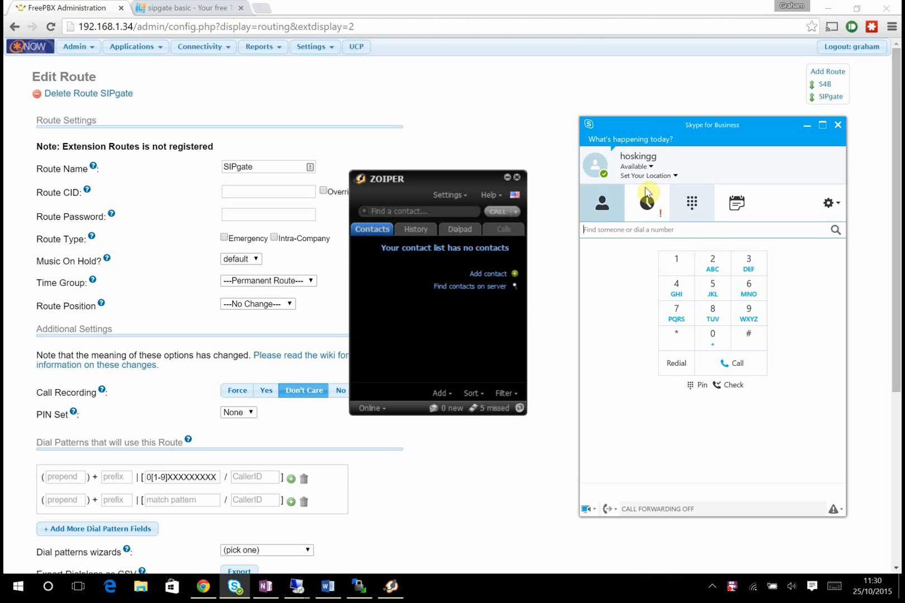
- Dial 3000 from the Skype for Business dialpad, confirm Zoiper rings, then hang up
left_click(748, 262)
left_click(715, 340)
left_click(715, 340)
left_click(715, 339)
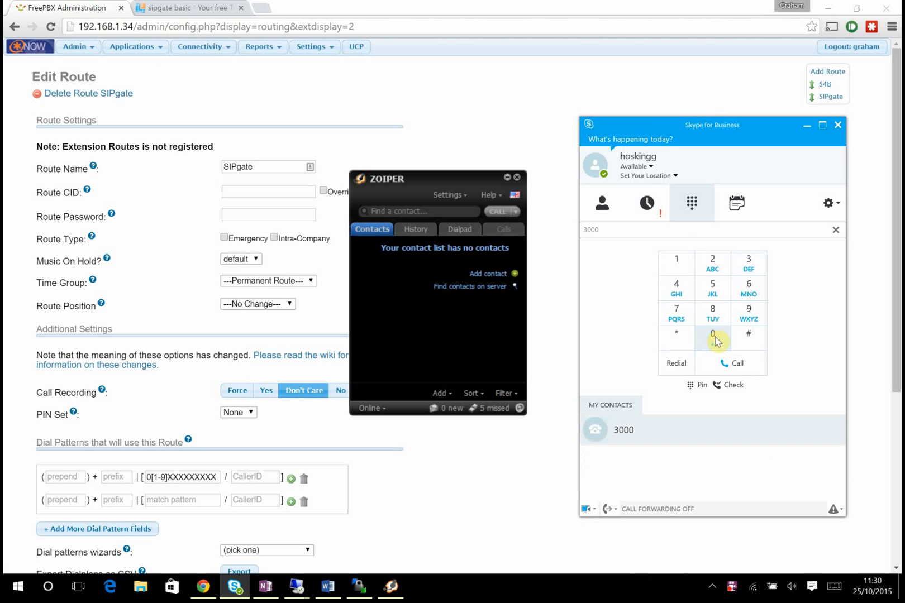
left_click(740, 366)
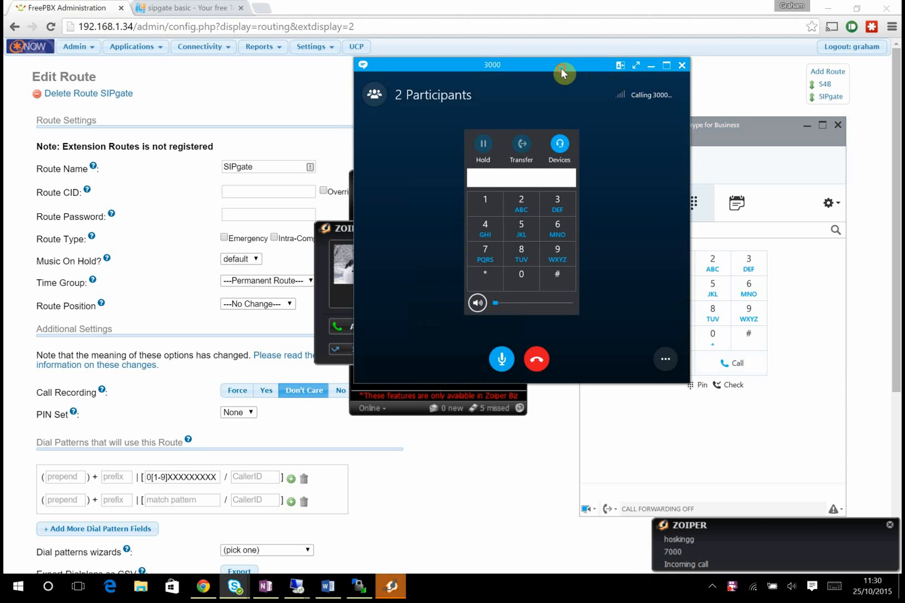
left_click_drag(561, 68, 727, 76)
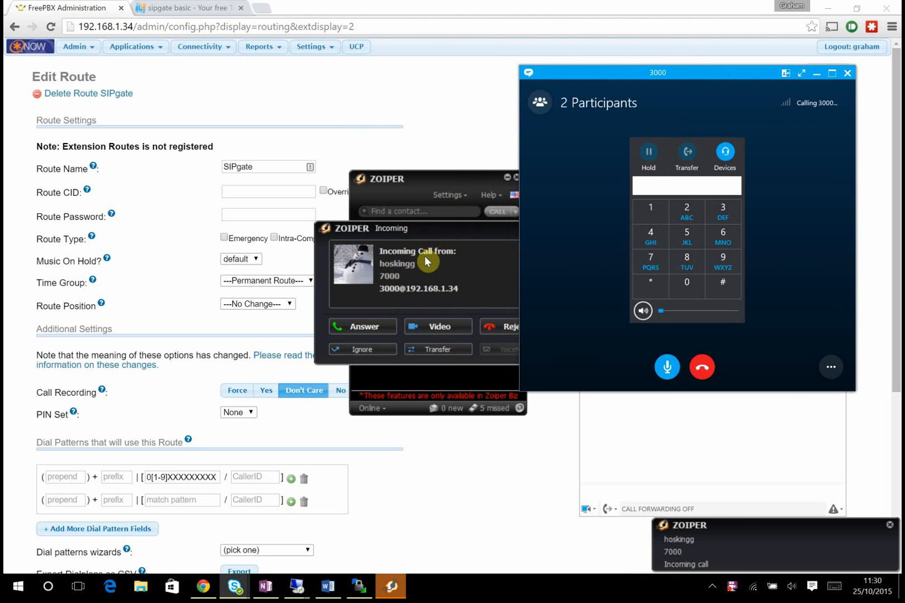
left_click(703, 368)
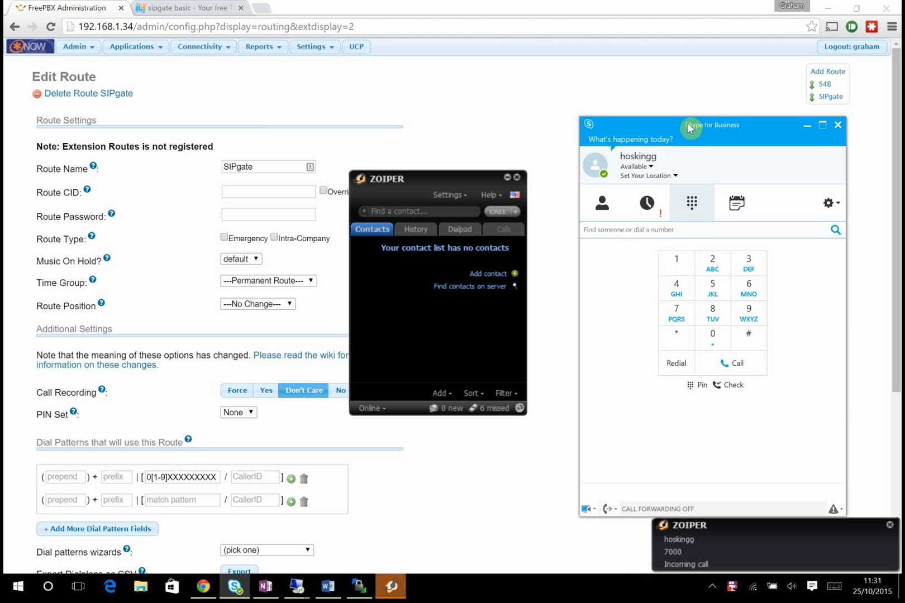
left_click(398, 183)
left_click(390, 212)
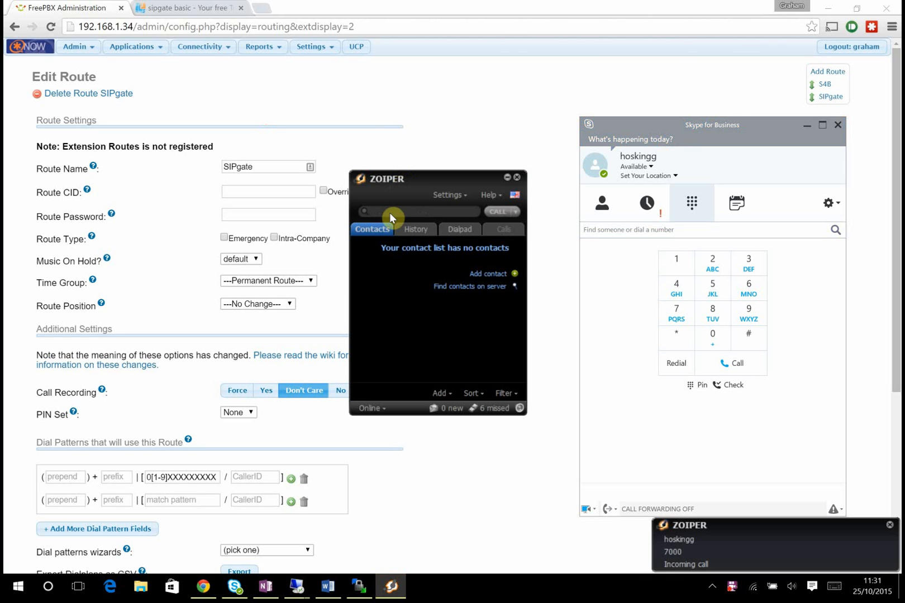
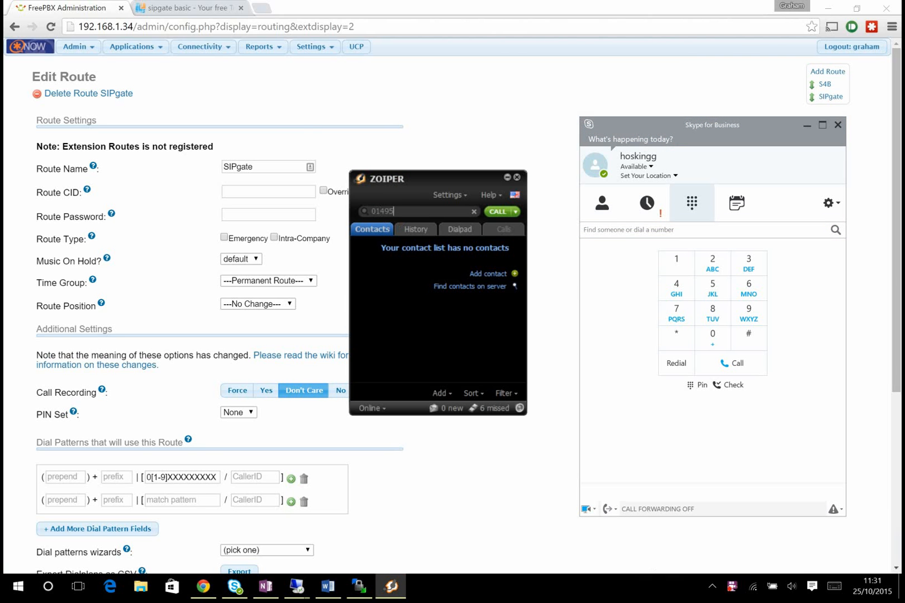
- Call the external landline number from Zoiper, then hang up once it connects
left_click(499, 212)
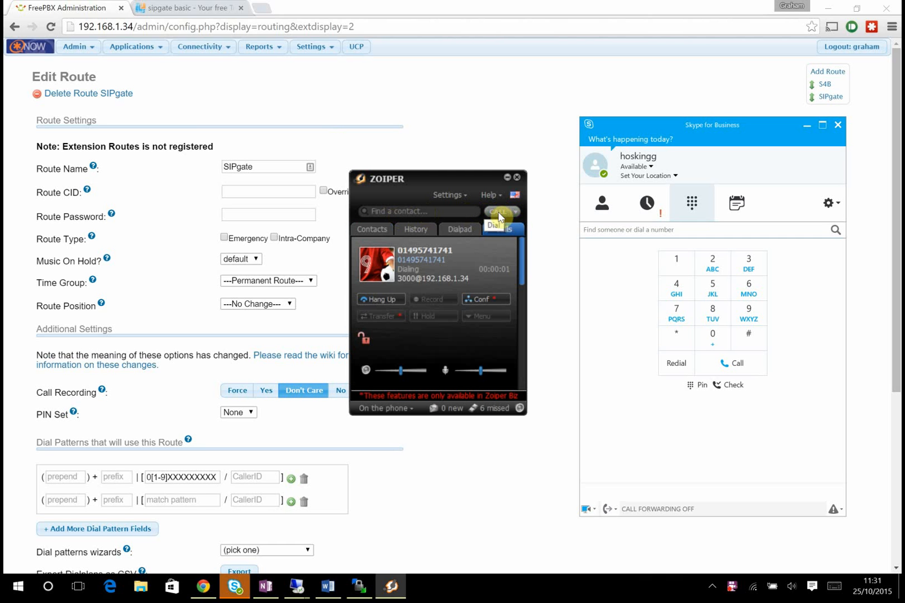
left_click(392, 300)
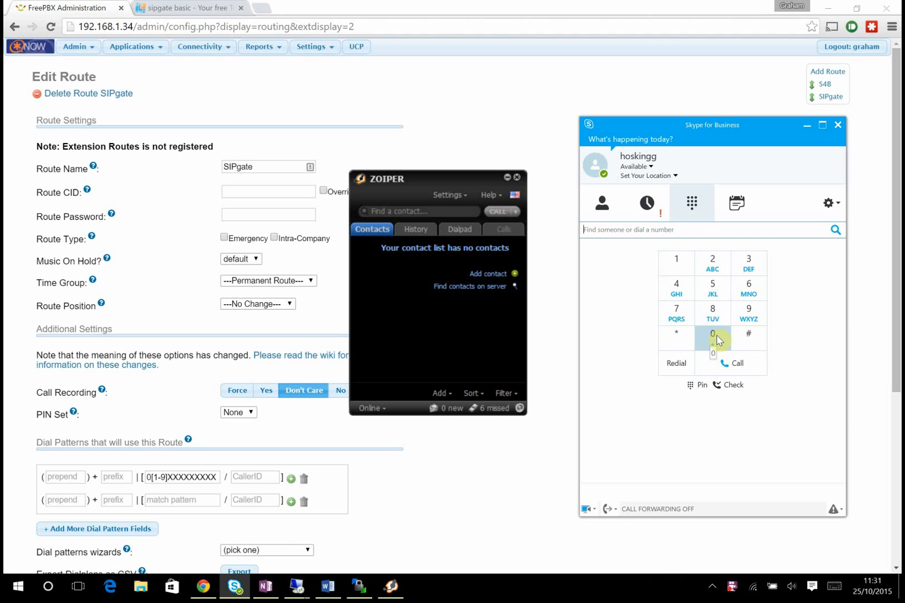
- Dial the same external number from Skype for Business through the PBX, then hang up
left_click(718, 341)
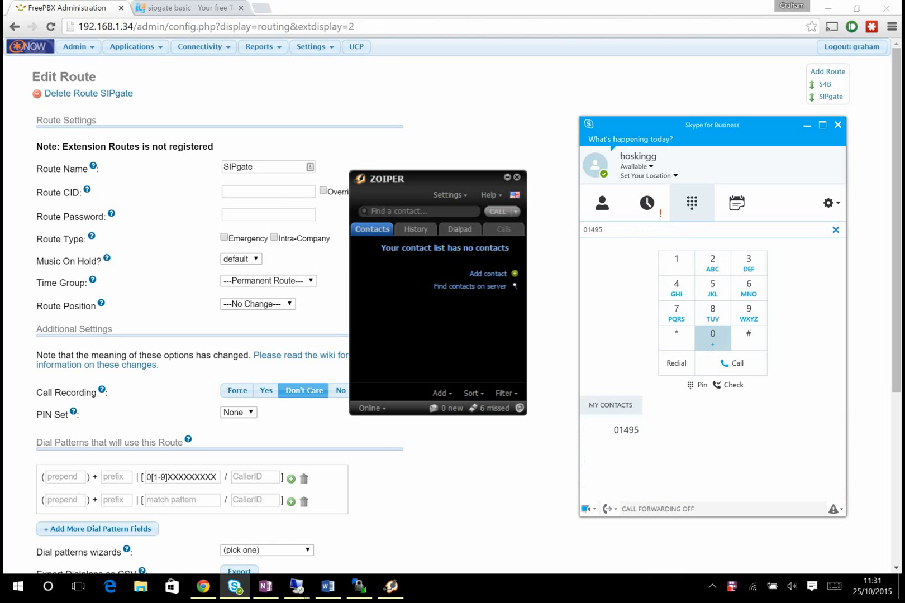
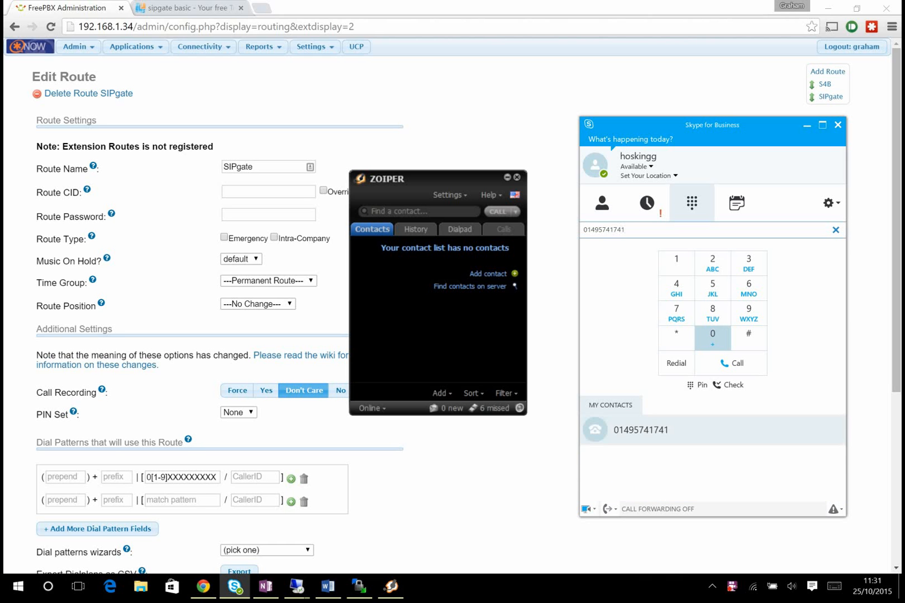
left_click(736, 362)
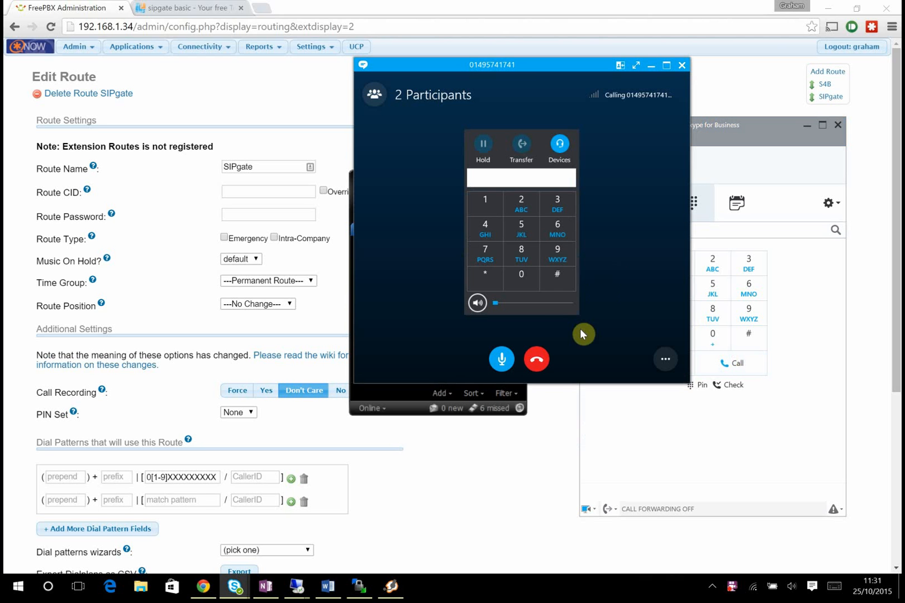
left_click(536, 359)
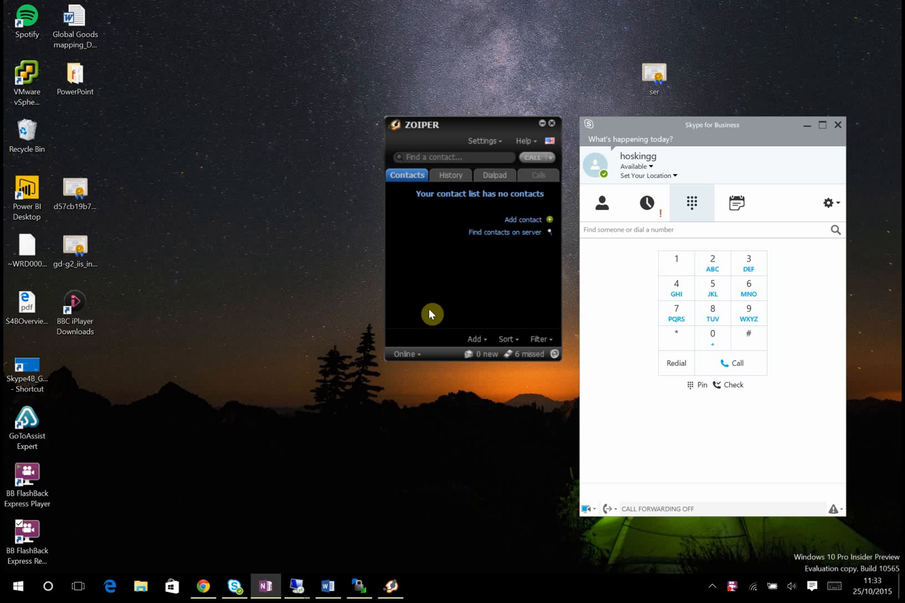
- Open FreePBX's Feature Codes page and highlight Call Forward All Activate, code *72
left_click(378, 509)
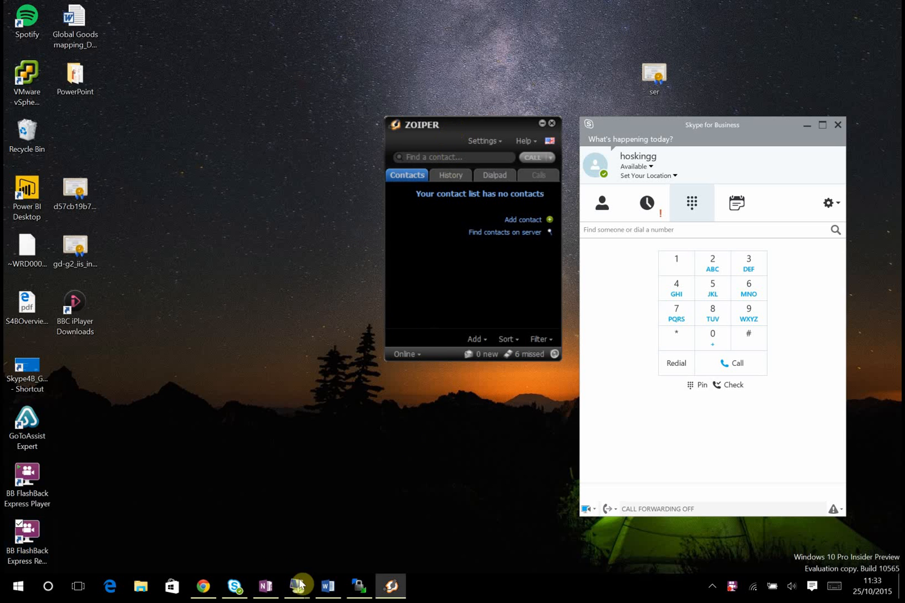
left_click(203, 586)
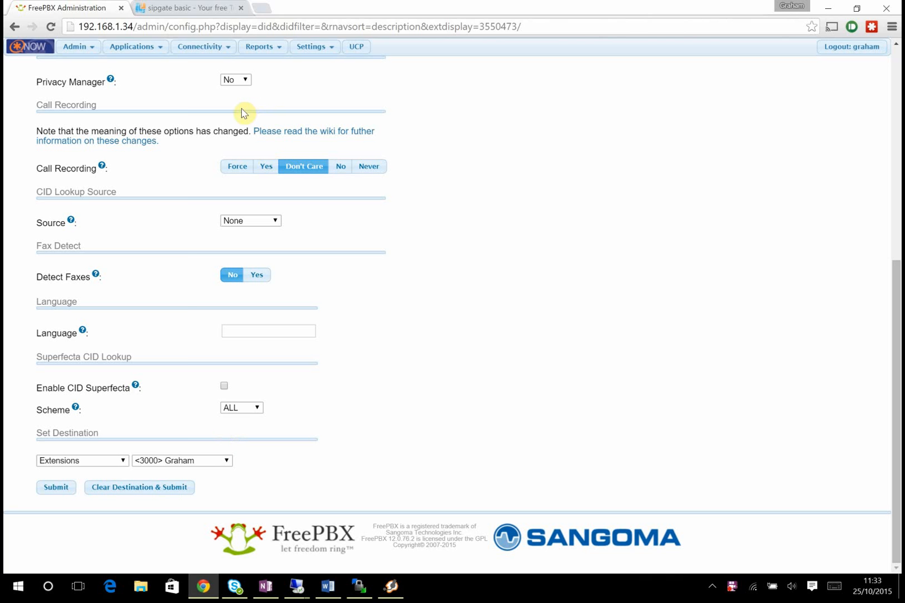
mouse_move(81, 56)
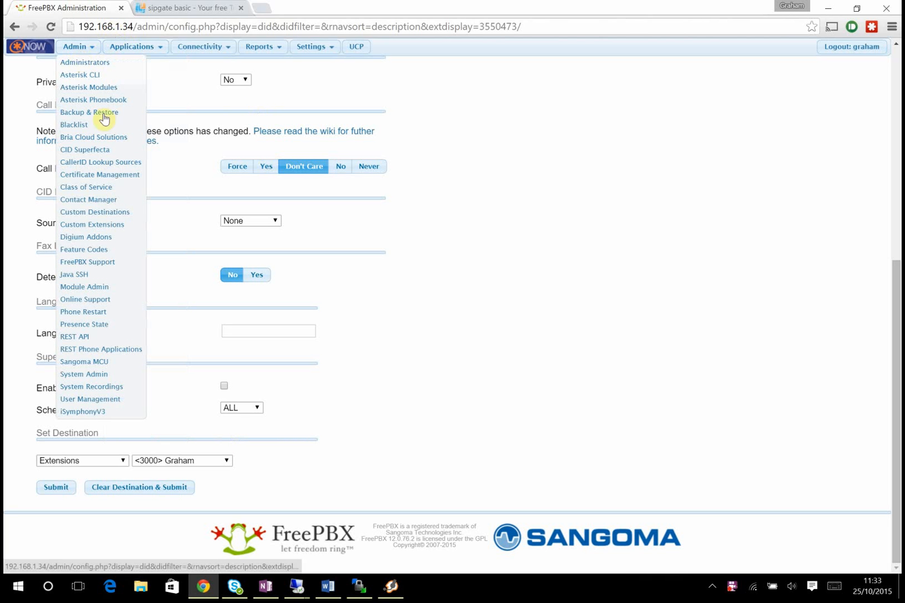
left_click(101, 249)
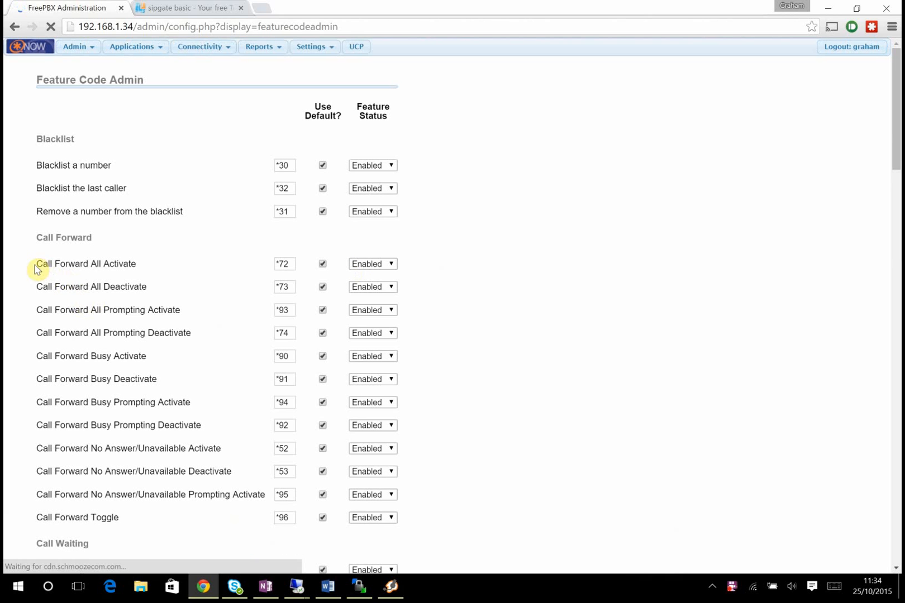
left_click_drag(34, 266, 143, 269)
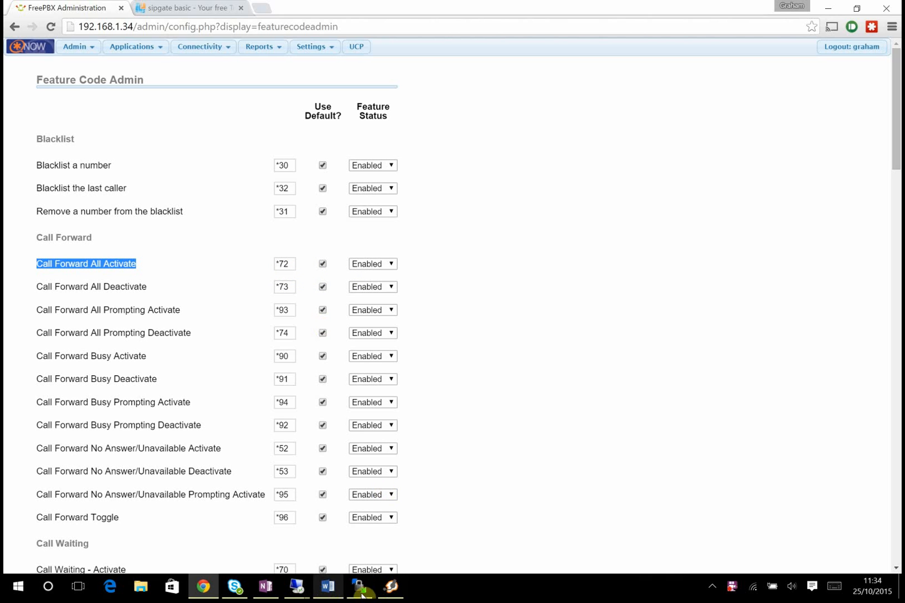
mouse_move(390, 596)
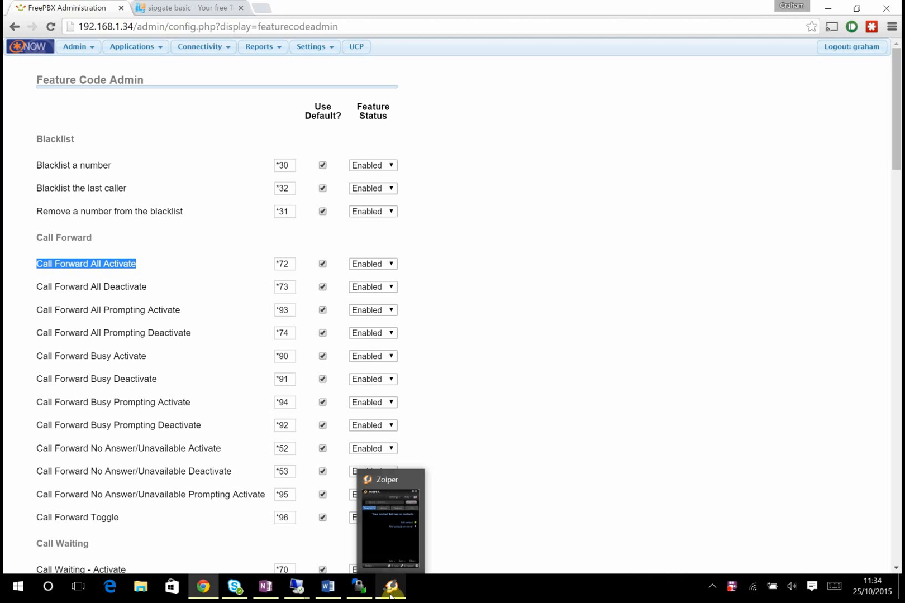
left_click(393, 539)
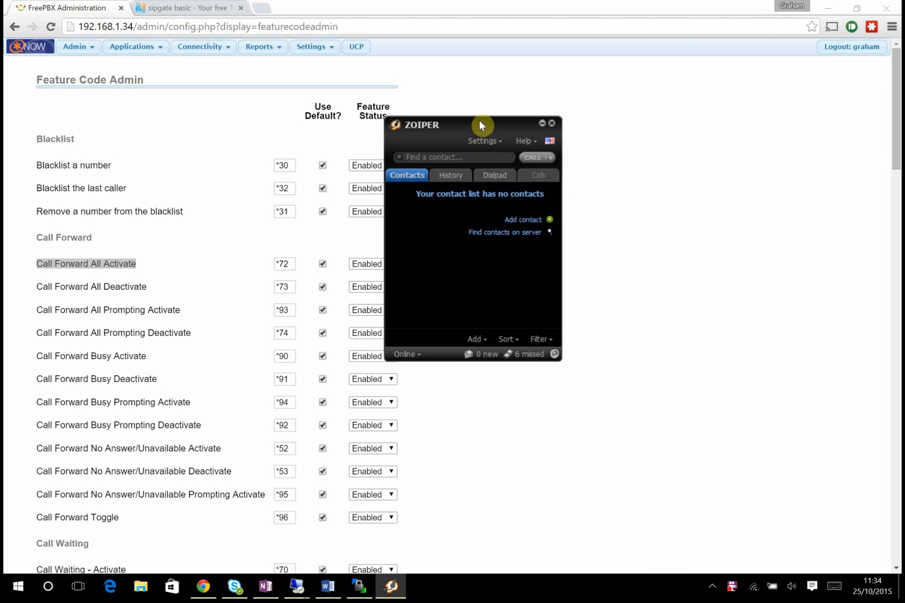
- Dial *727000 in Zoiper to activate Call Forward All, then hang up once established
left_click_drag(481, 125, 531, 142)
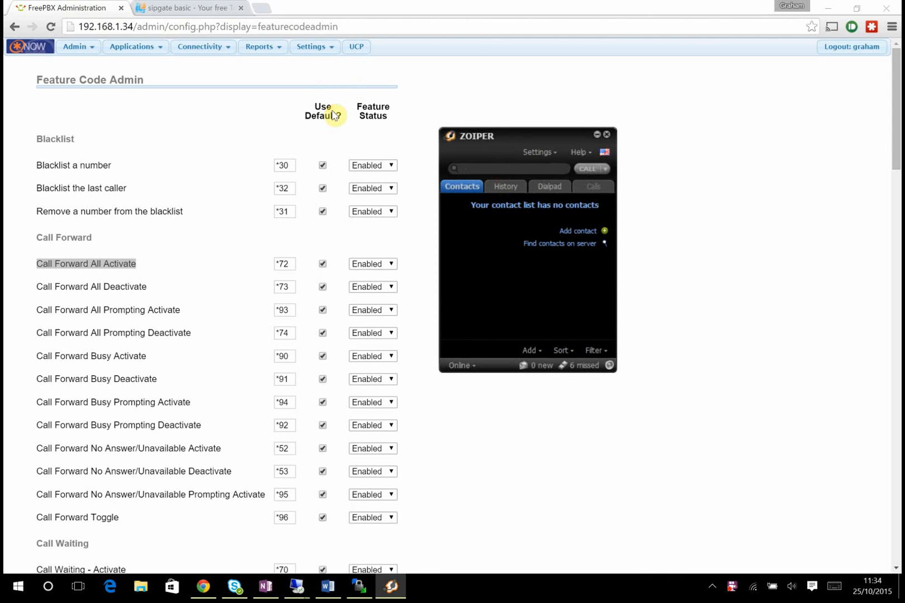
type("*727000")
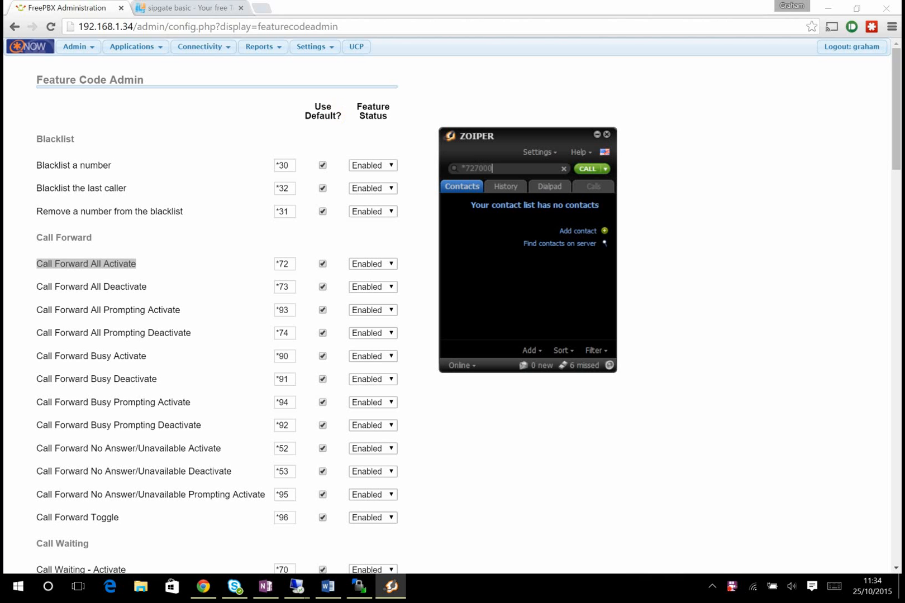
left_click(588, 168)
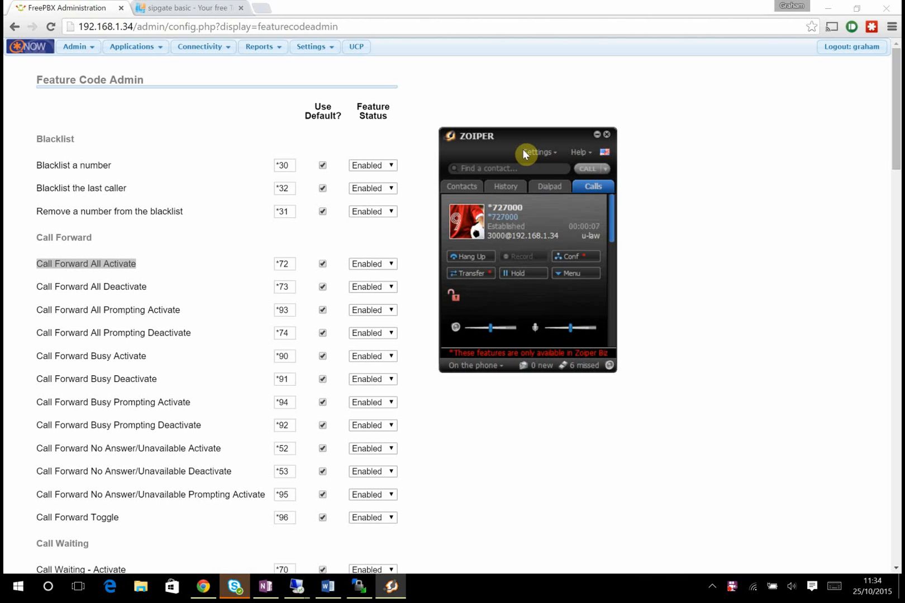
left_click(463, 257)
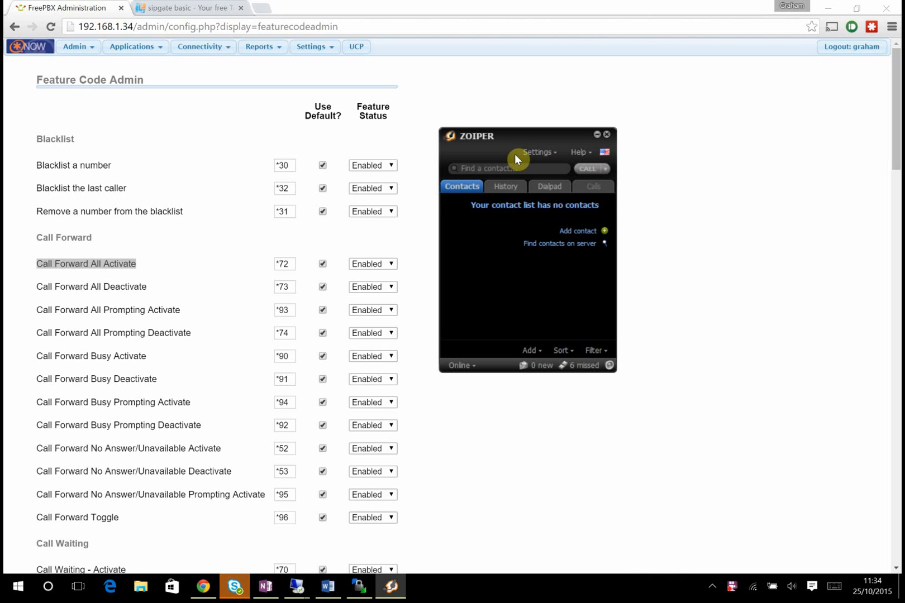
left_click(235, 586)
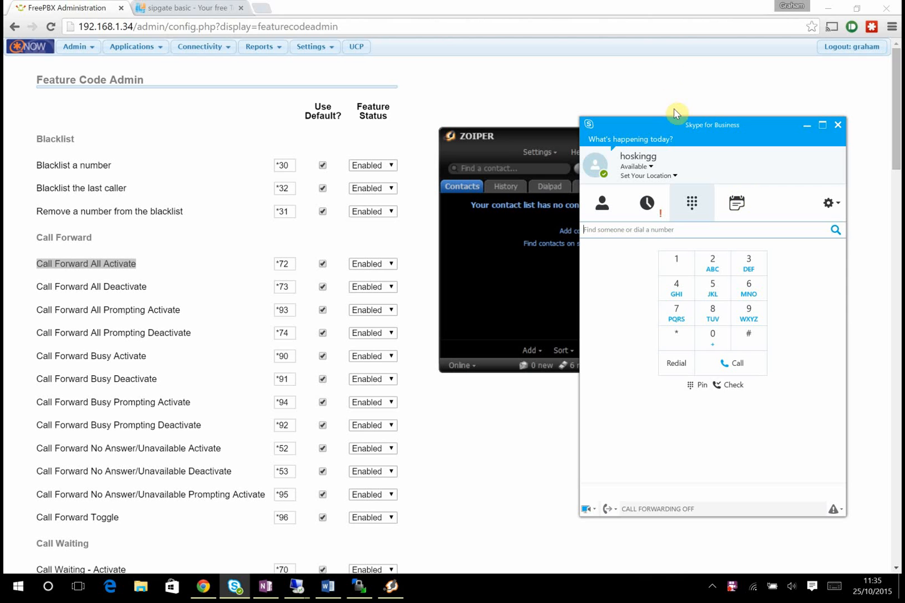
- Drag Skype up and right and Zoiper up and left so the two windows sit side by side
left_click_drag(680, 124, 716, 95)
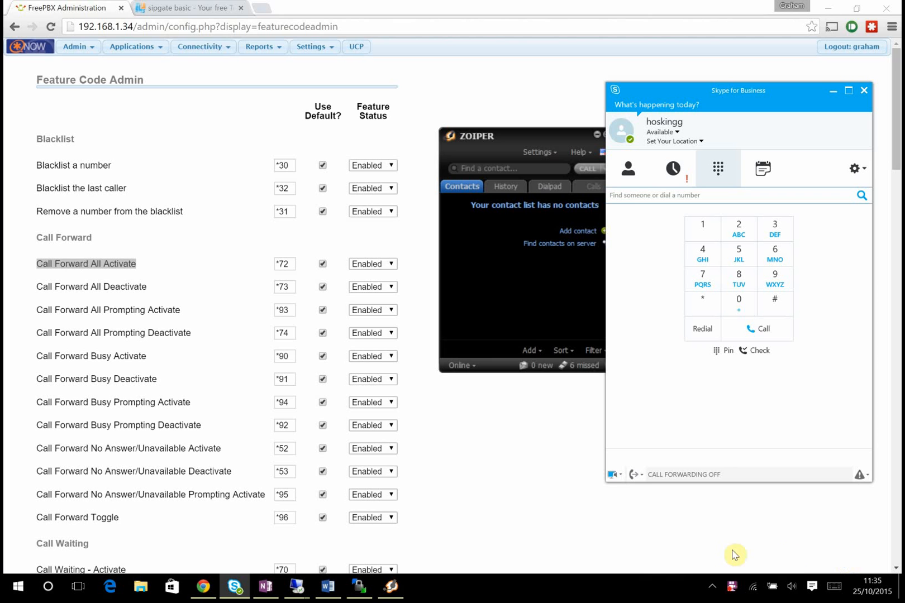
left_click_drag(556, 138, 533, 92)
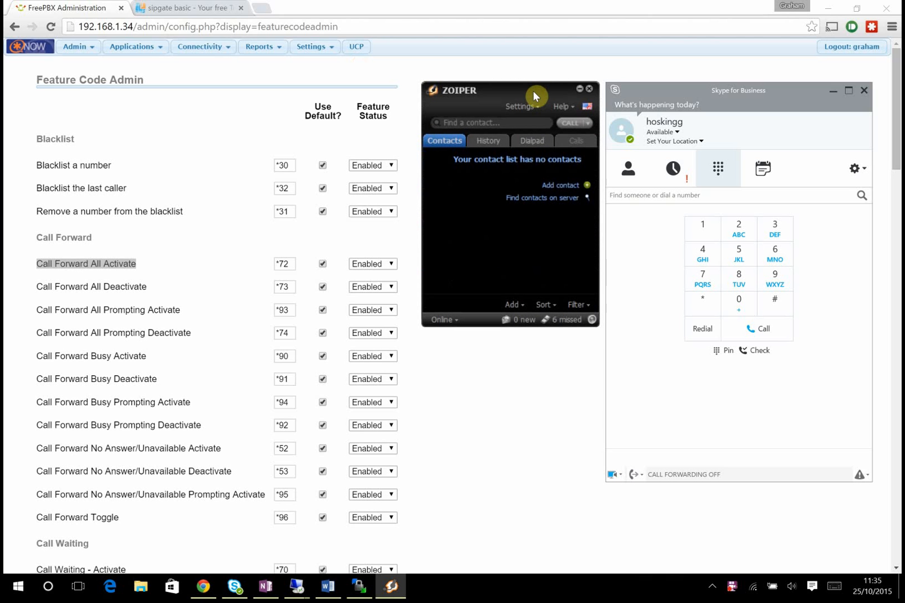